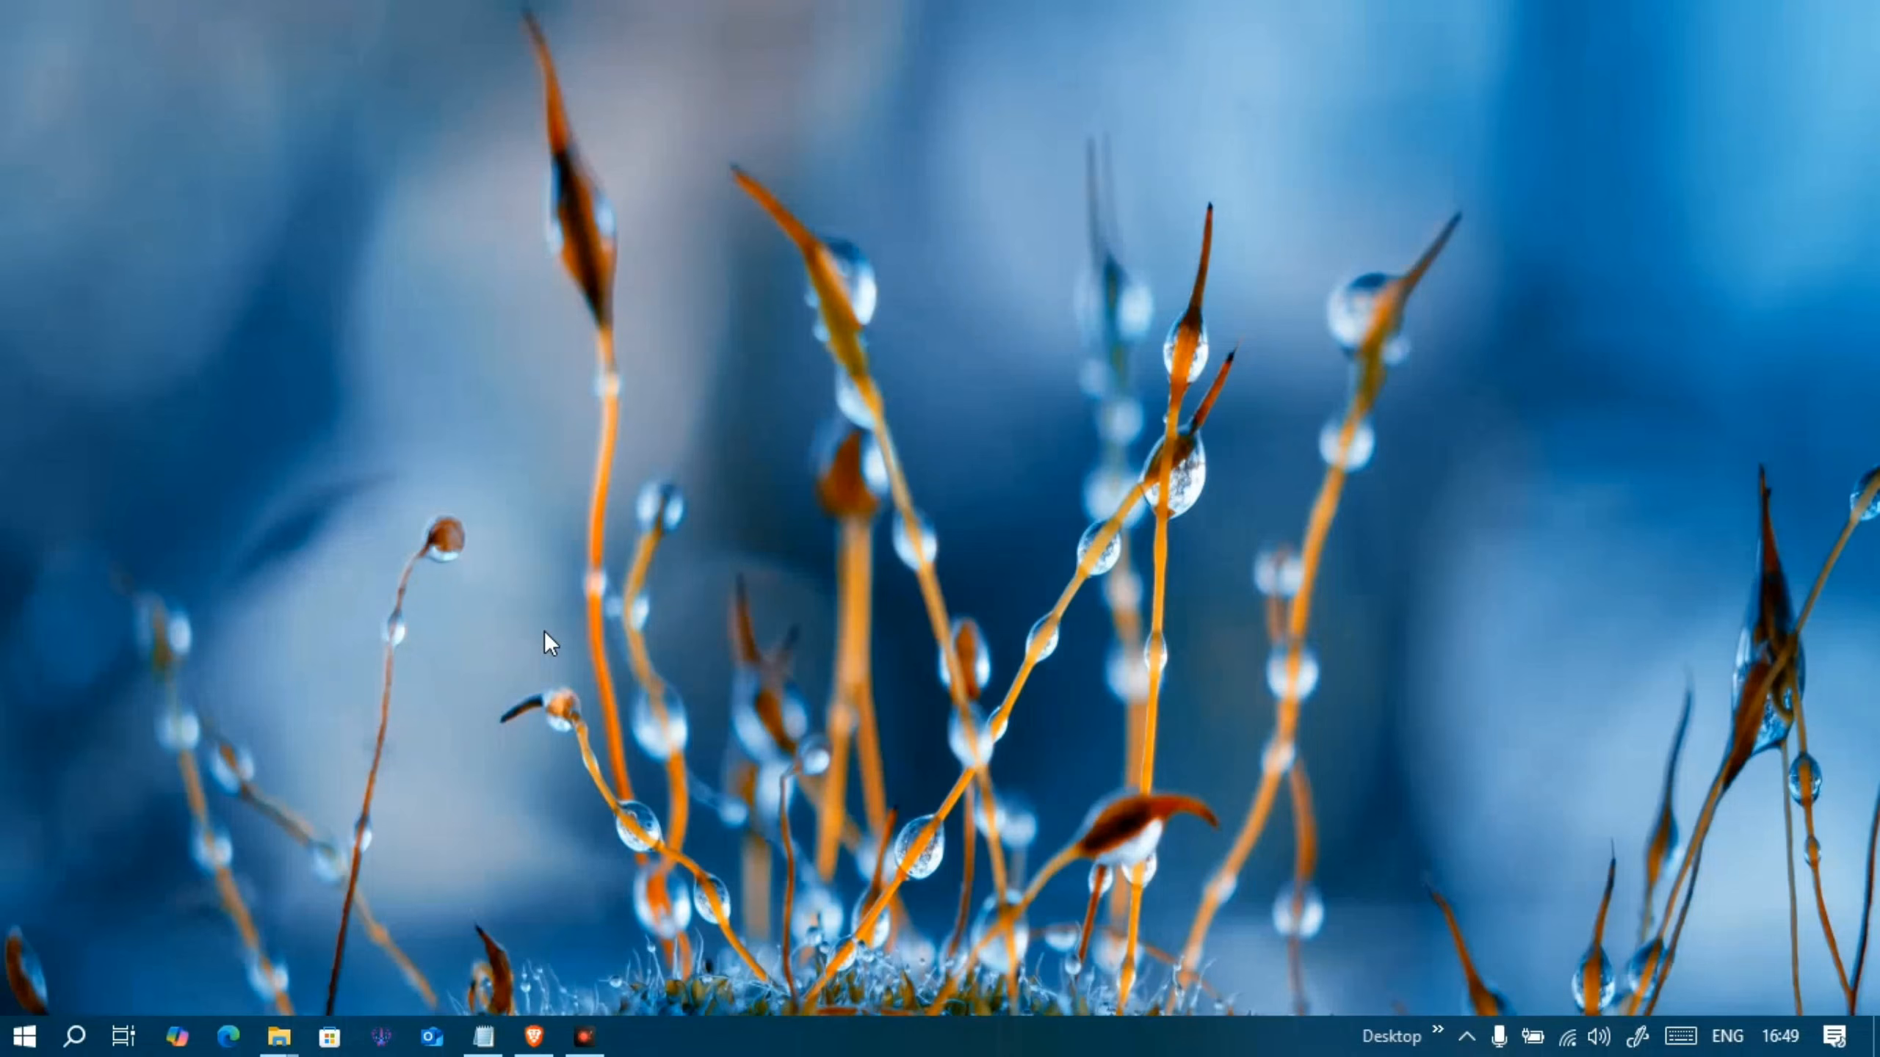
- Search Windows for powershell and launch Windows PowerShell
left_click(80, 1035)
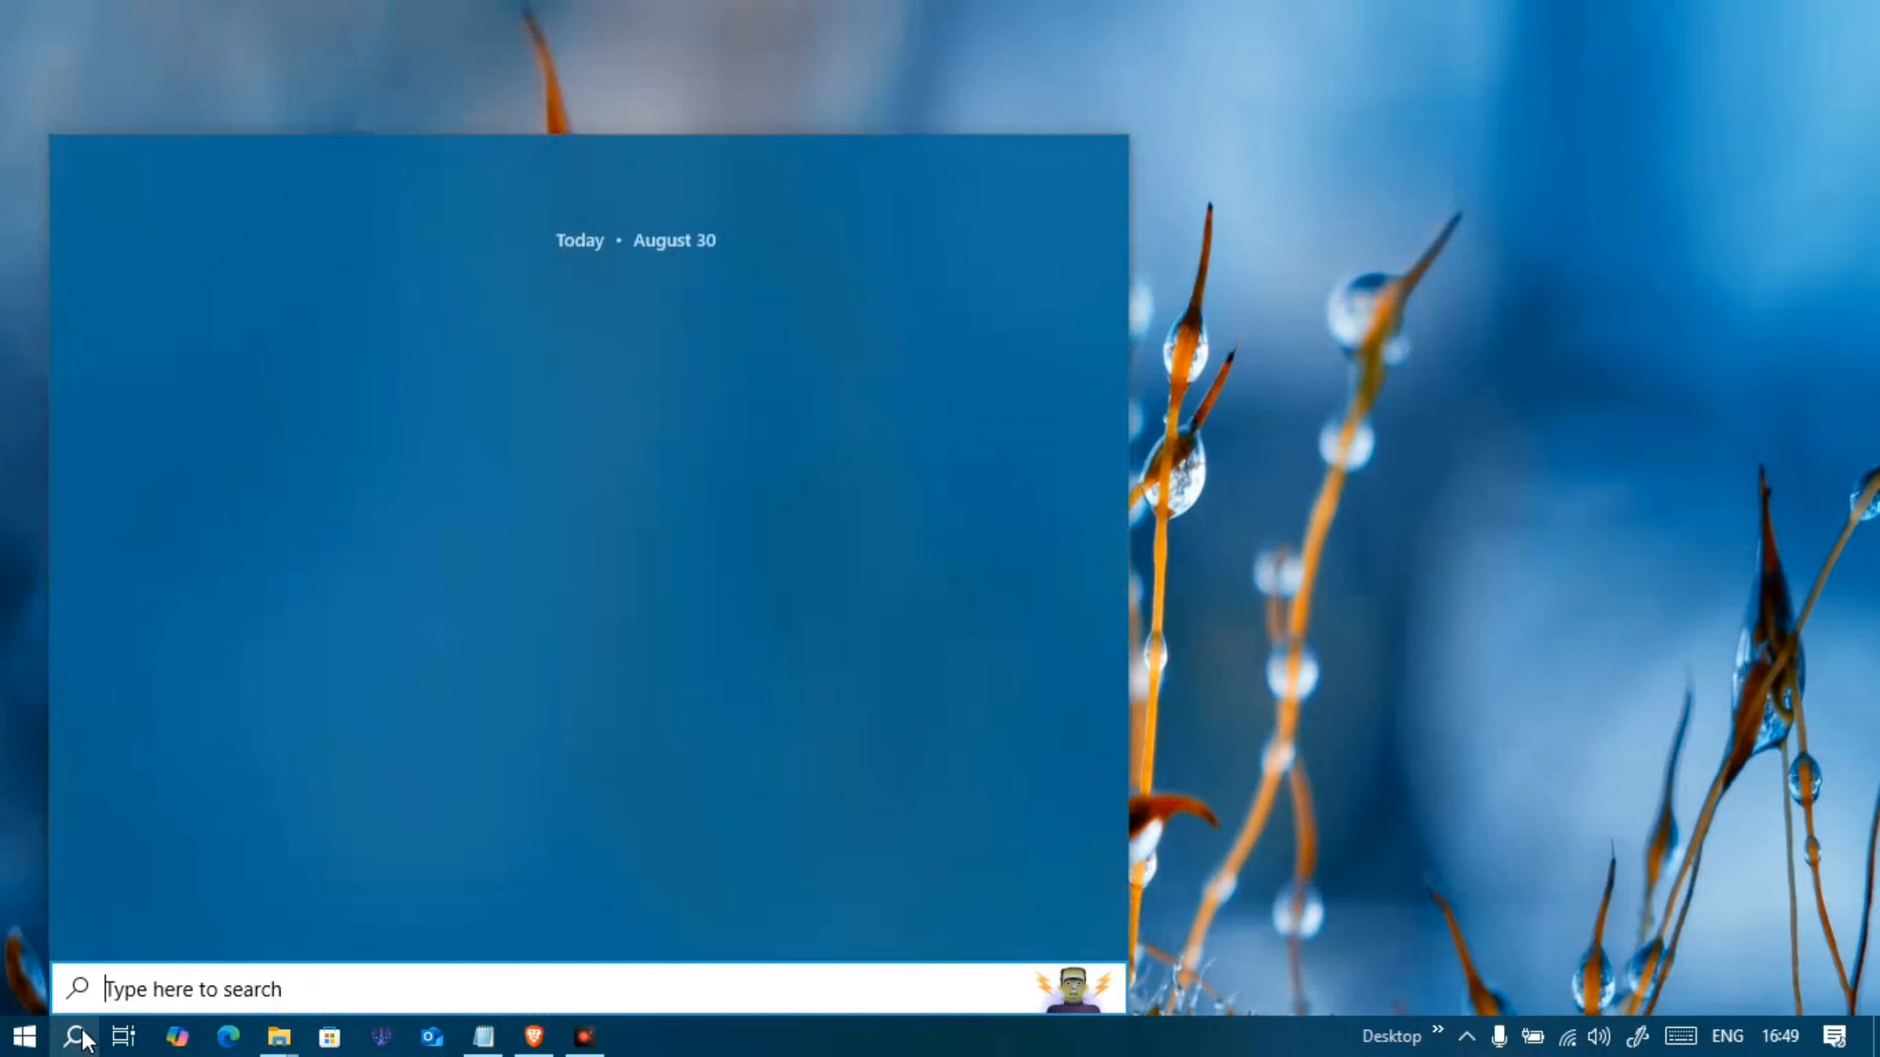
type("powershell")
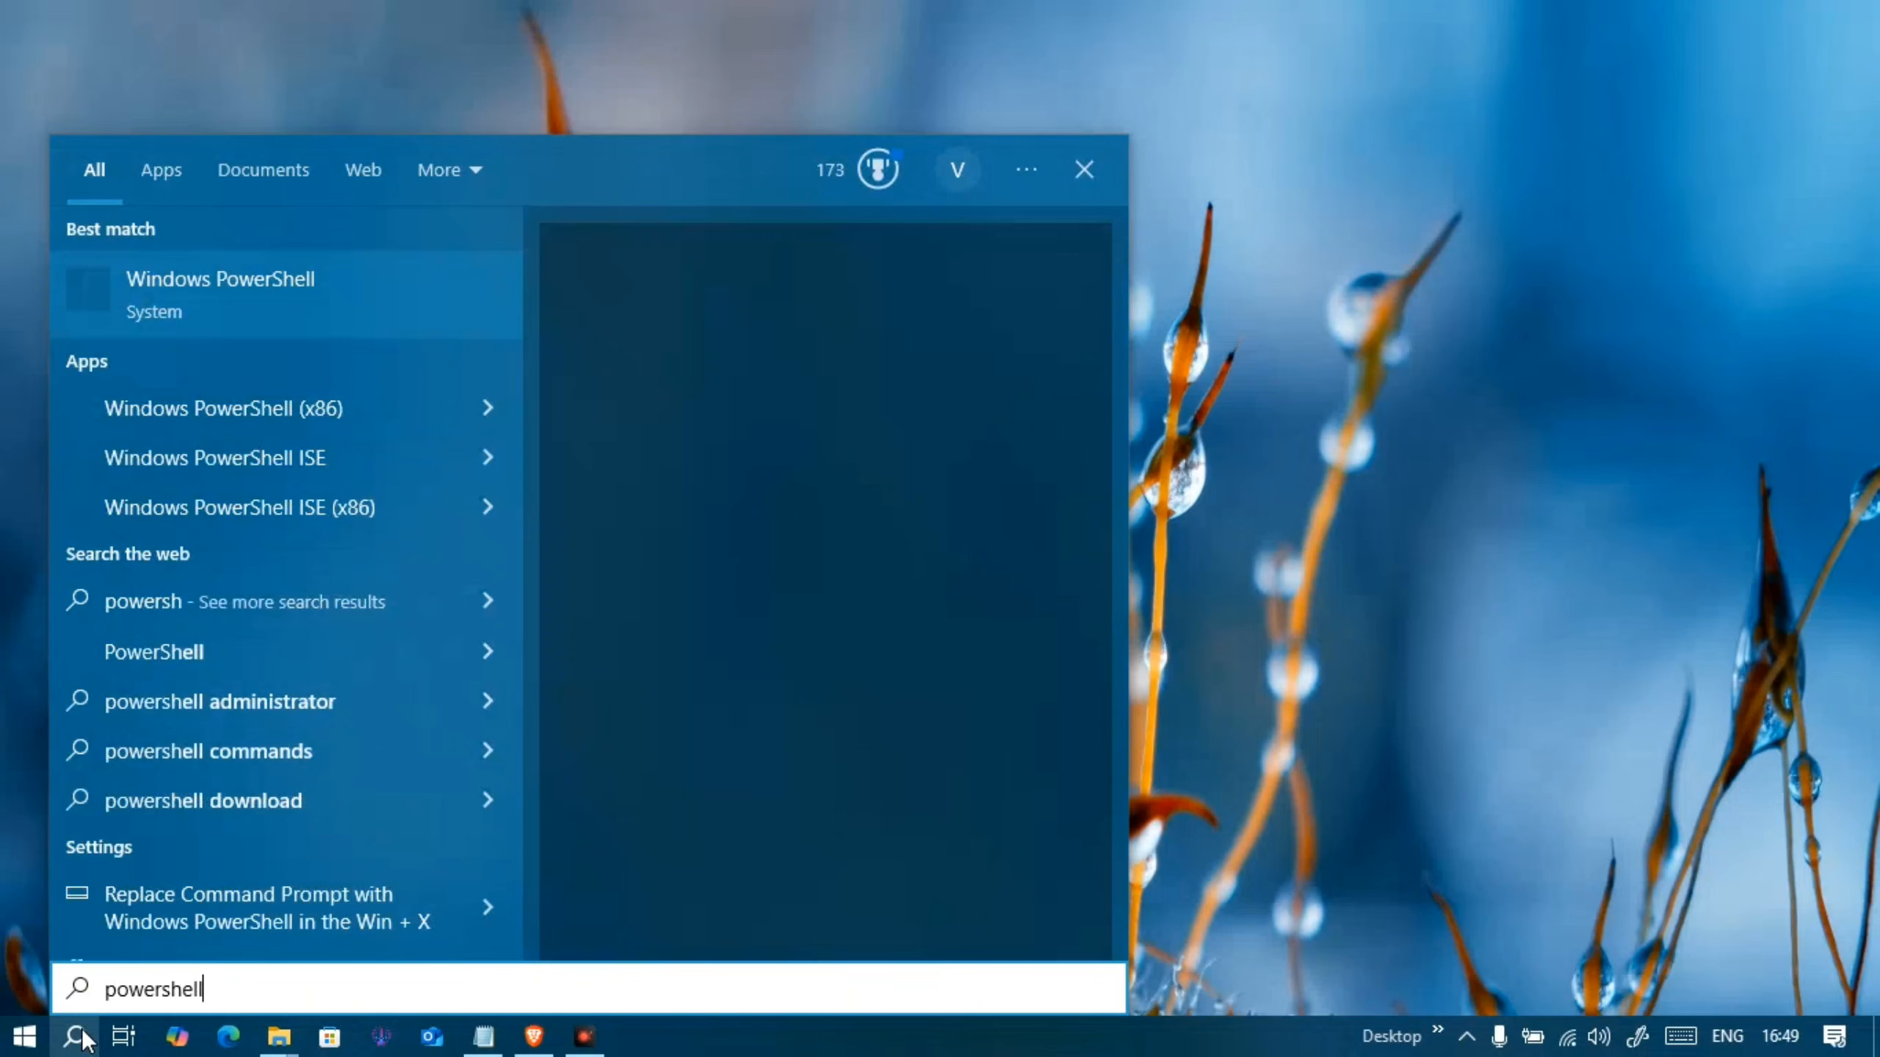
left_click(599, 505)
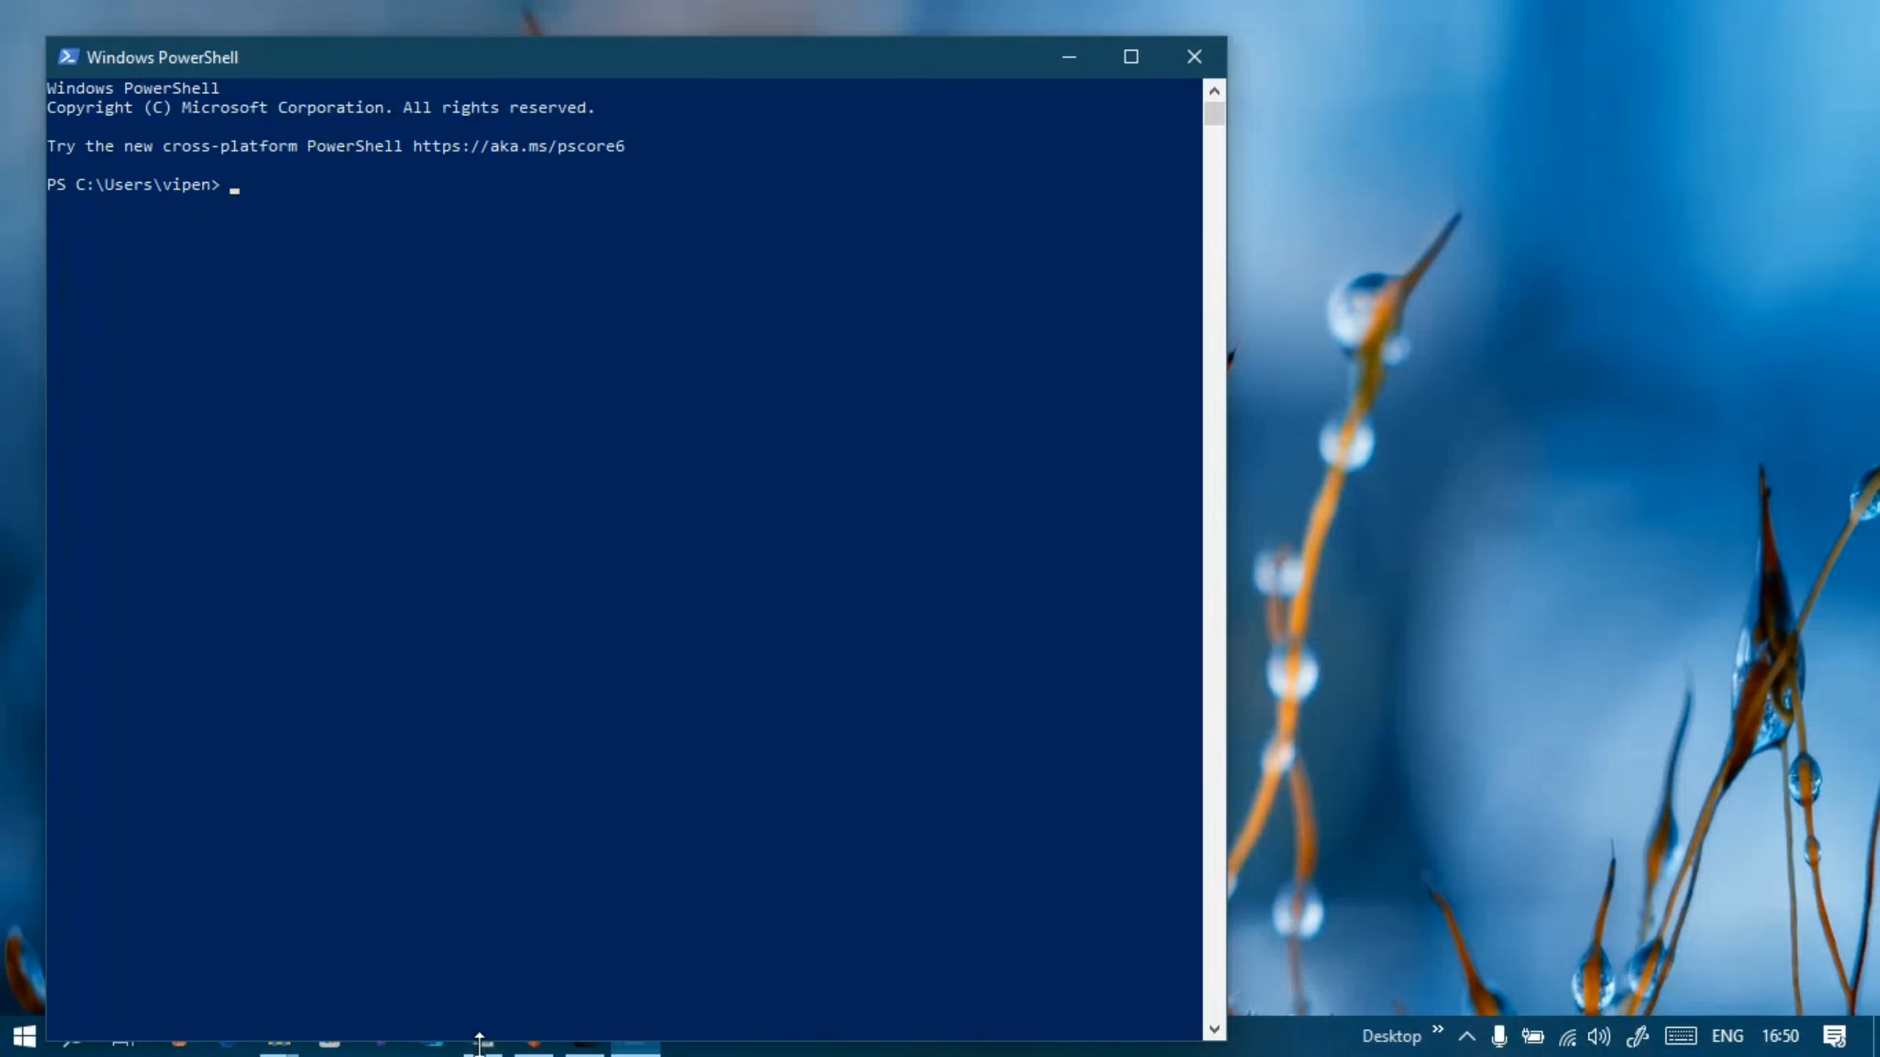
- Switch to How to run.txt in Notepad and copy the Windows command (Get-WmiObject Win32_OperatingSystem).OSArchitecture
key("alt+Tab")
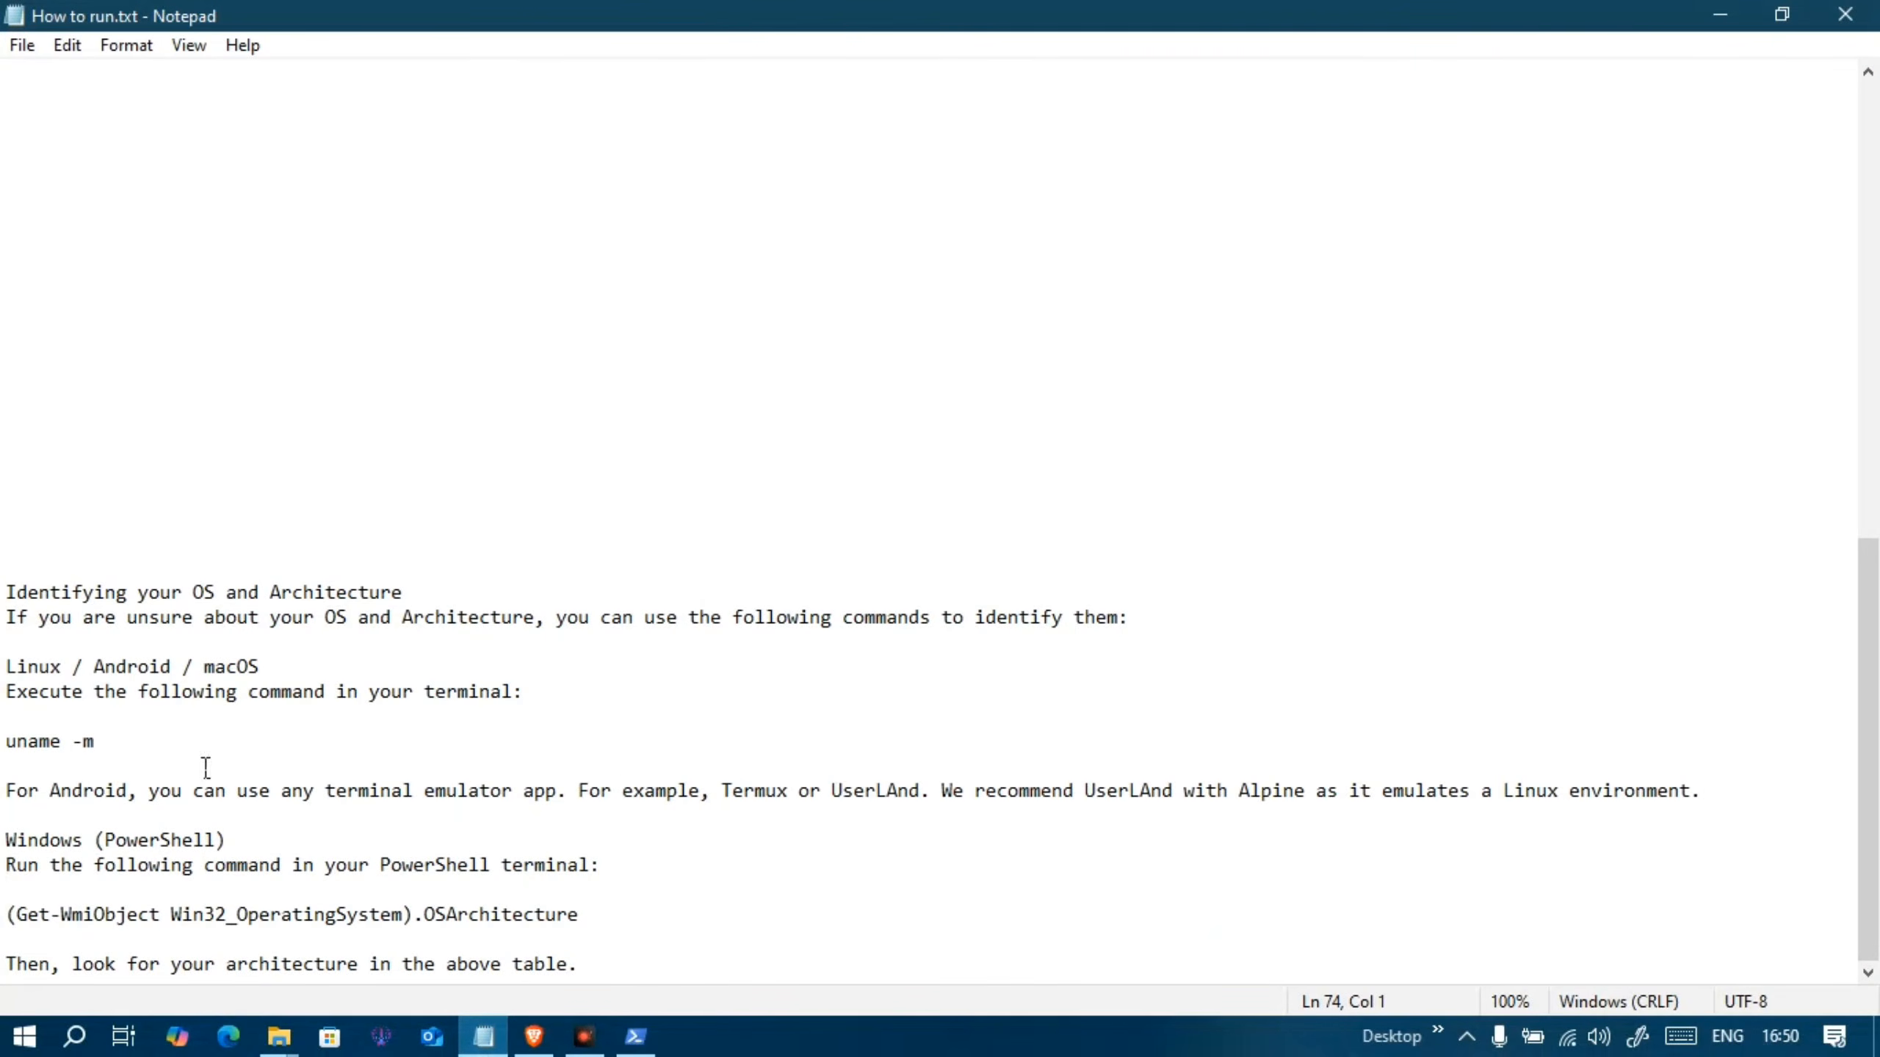
left_click_drag(6, 741, 104, 742)
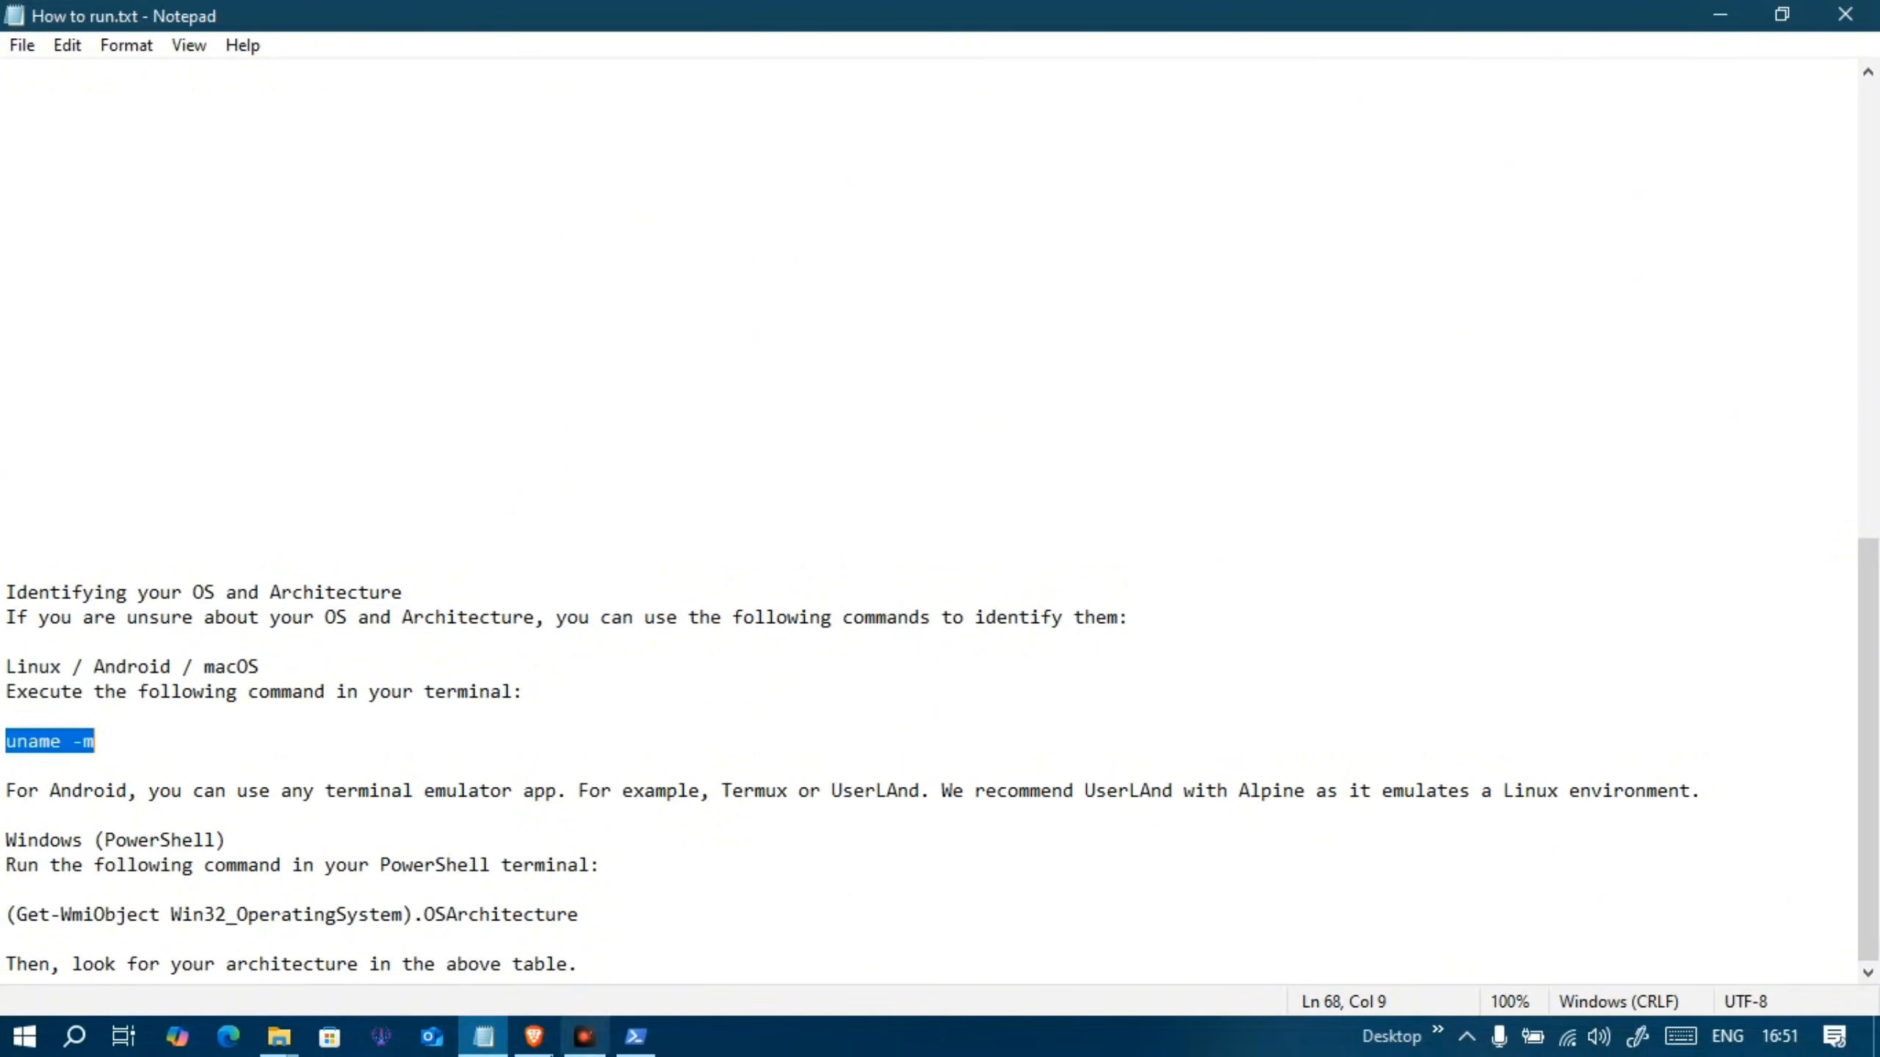
left_click(751, 876)
left_click_drag(751, 876, 646, 945)
key("ctrl+c")
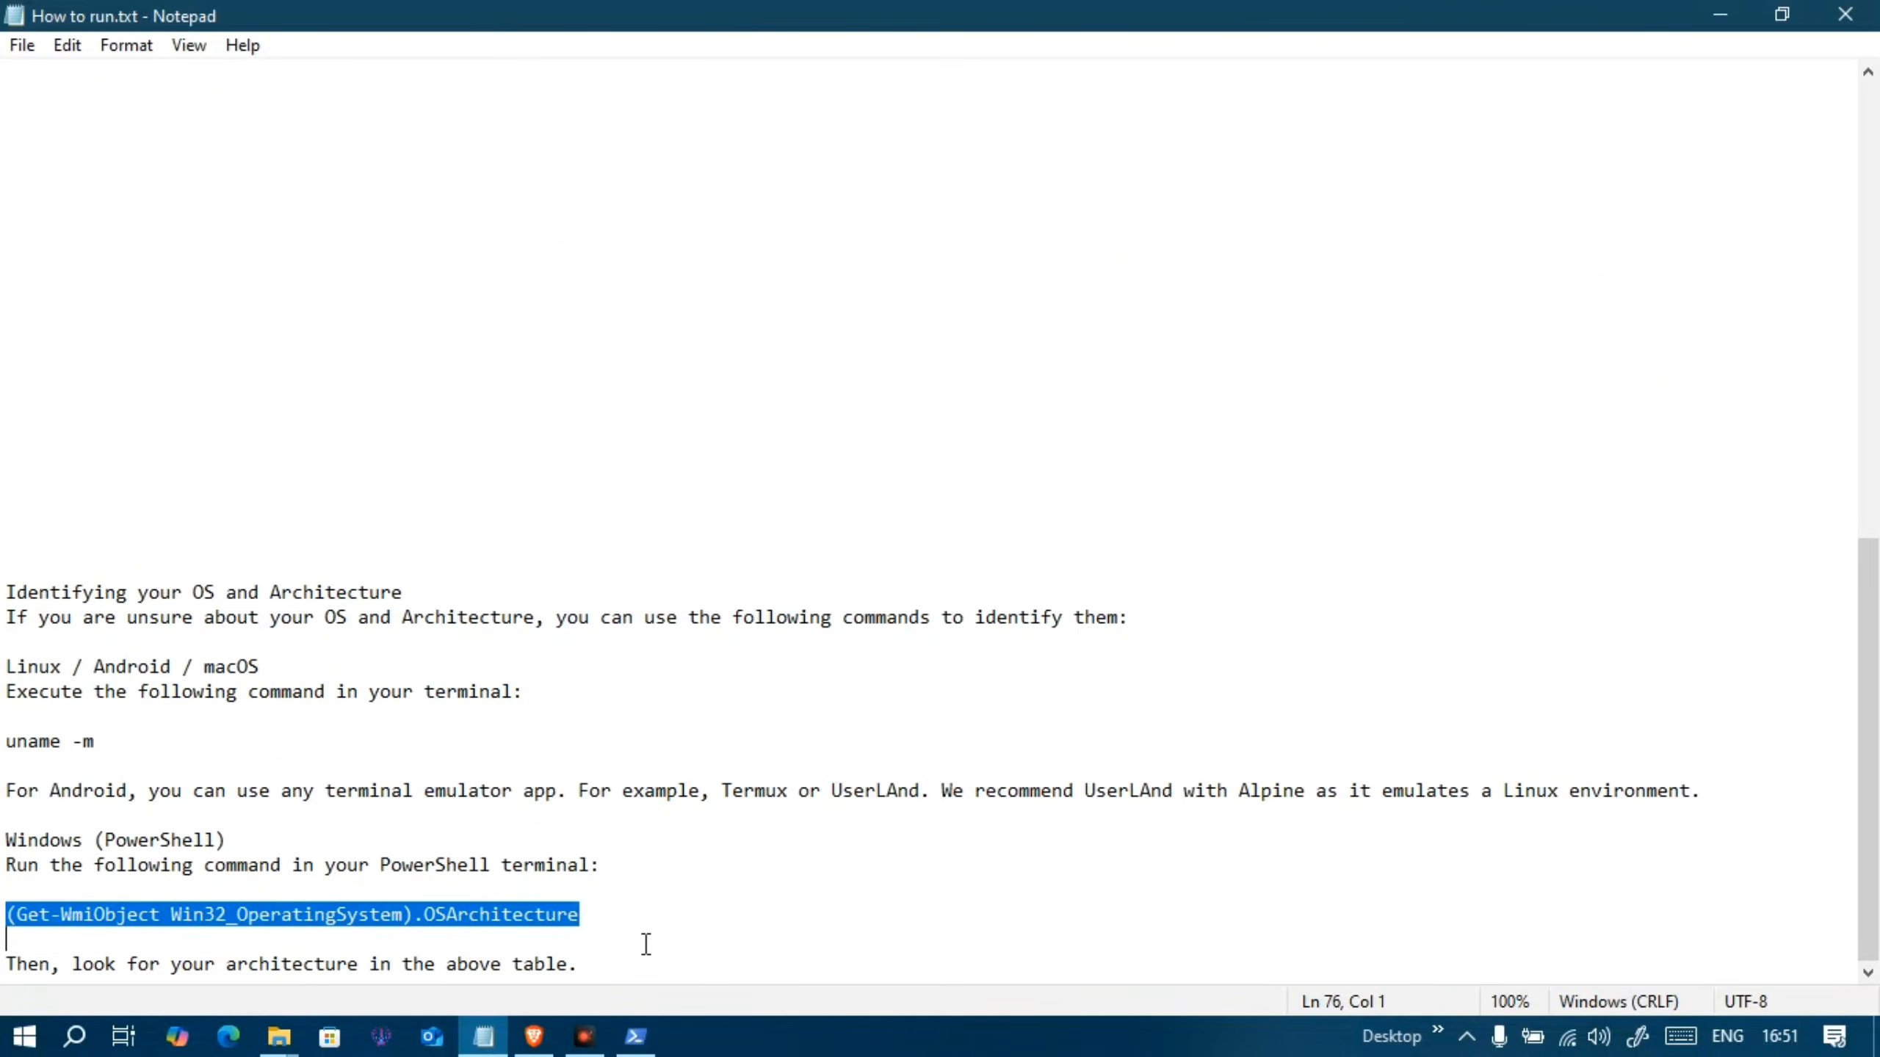
- Return to PowerShell, run the copied (Get-WmiObject Win32_OperatingSystem).OSArchitecture command, and highlight the architecture it reports
left_click(1719, 15)
left_click(817, 419)
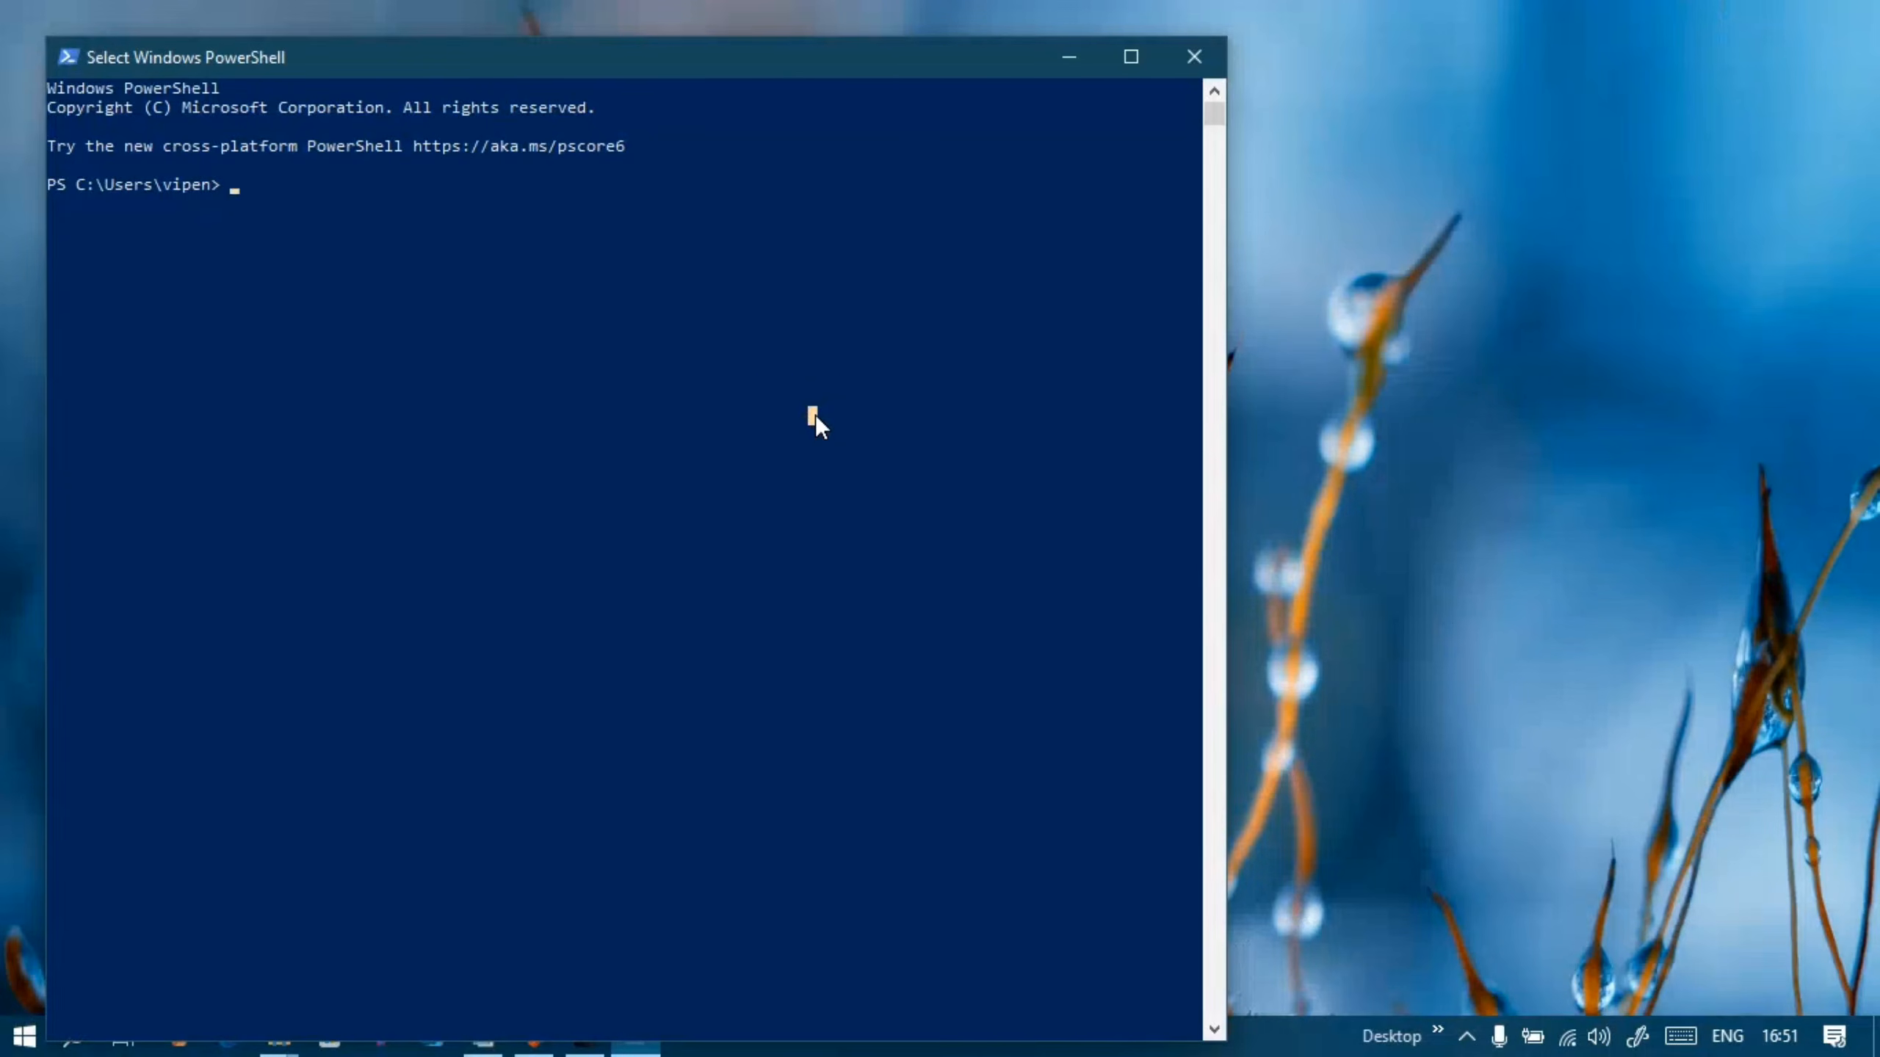
right_click(816, 419)
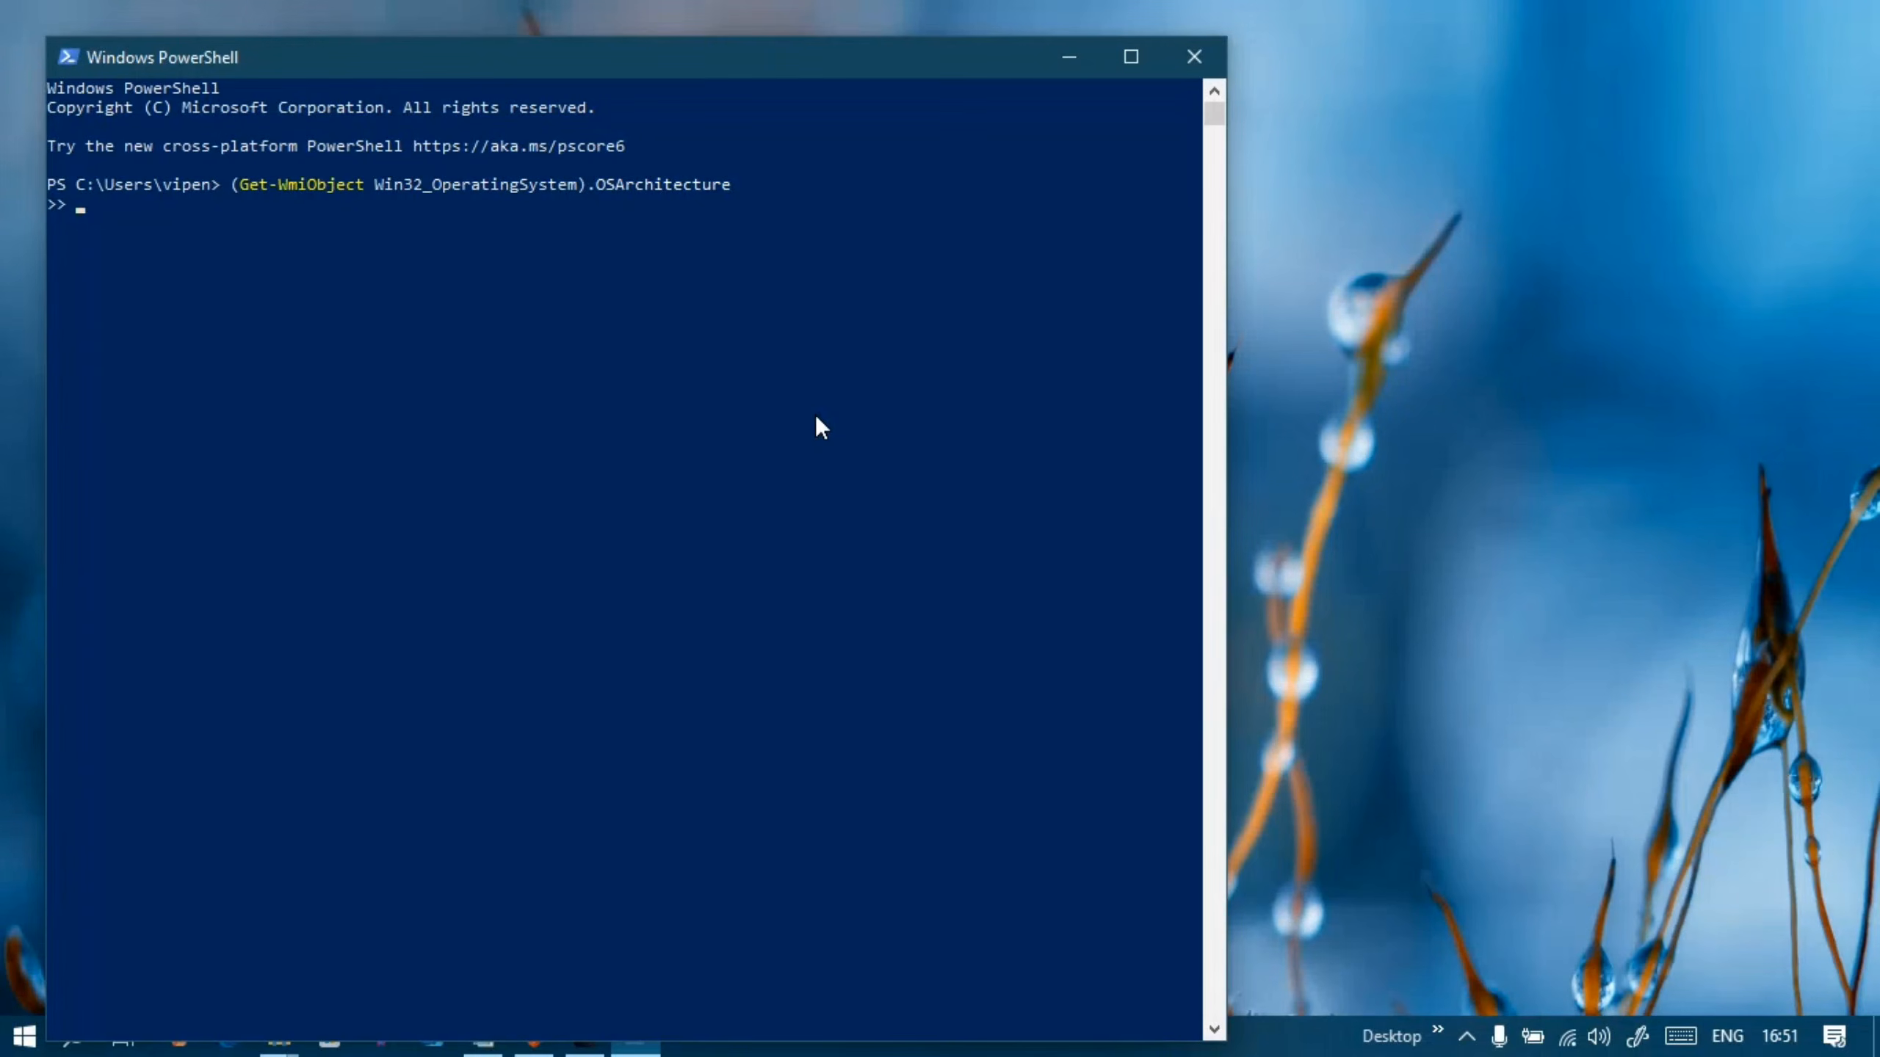
key("Return")
left_click_drag(111, 222, 17, 226)
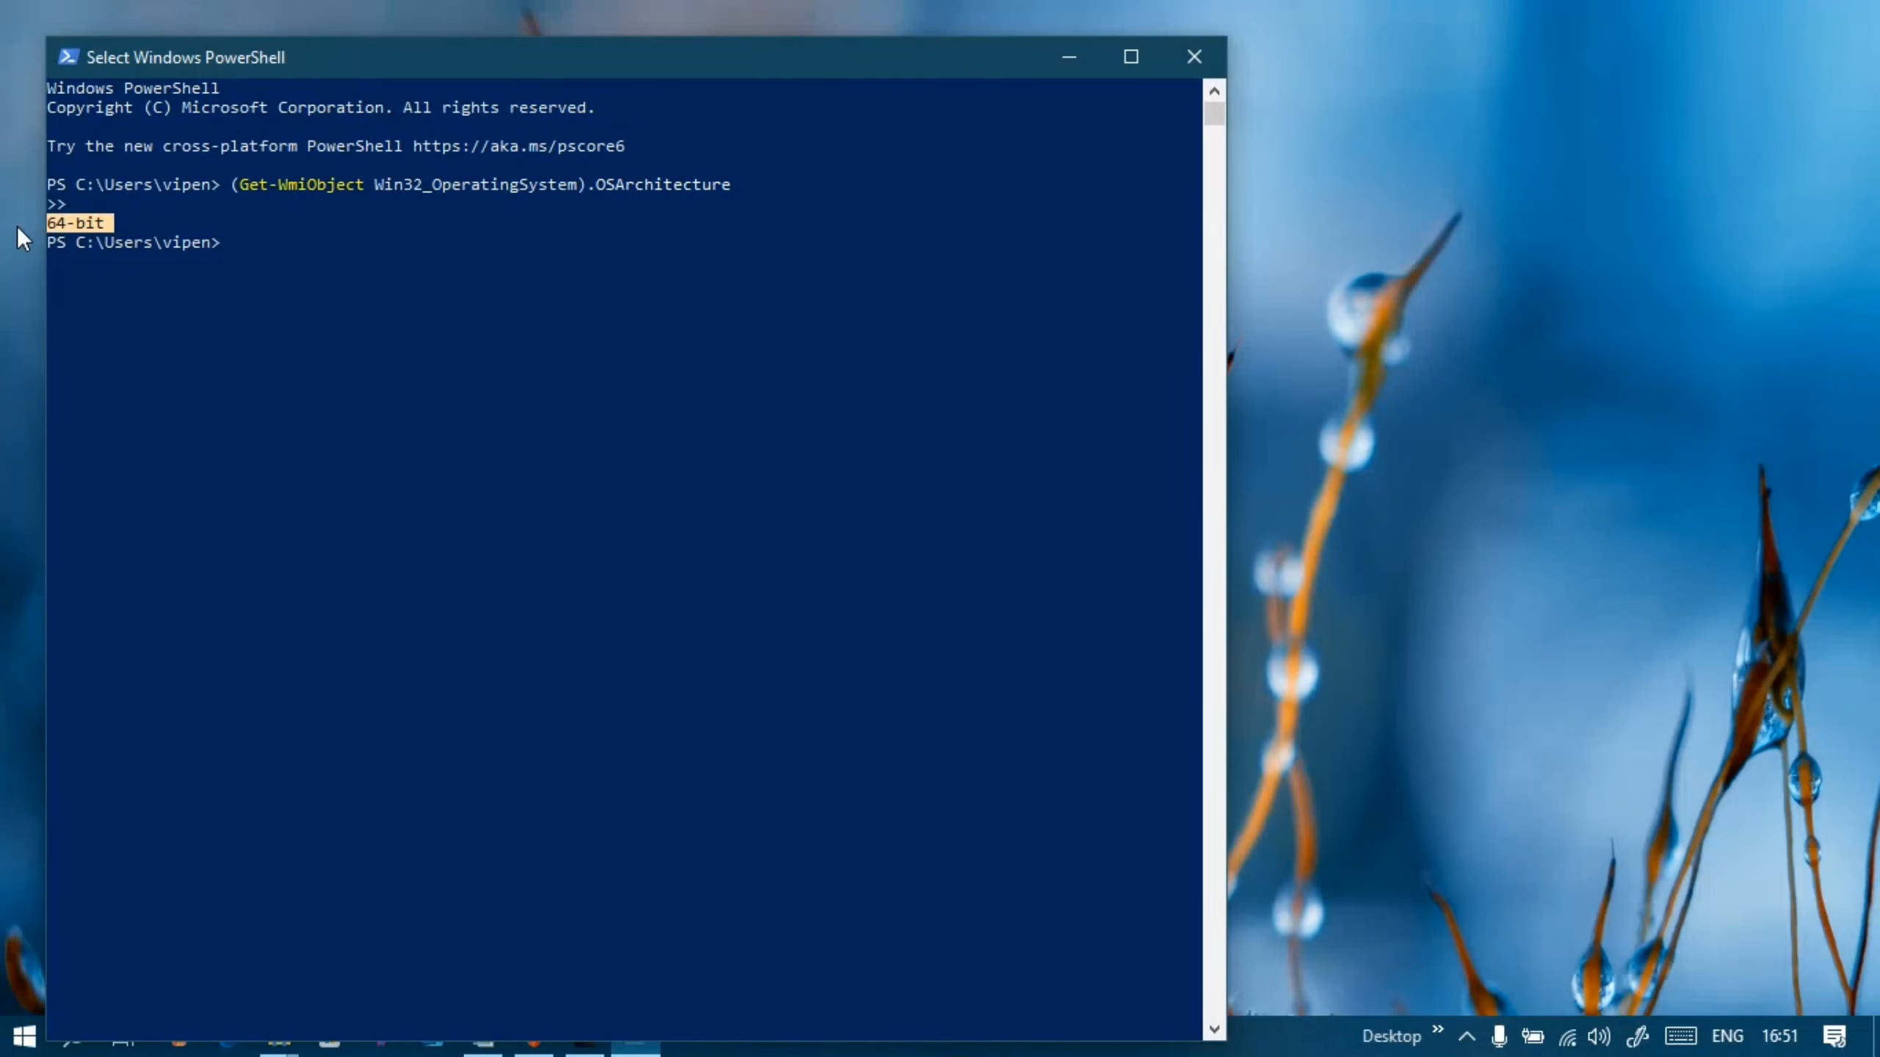
- Close the PowerShell session with the exit command
key("Return")
type("exit")
key("Return")
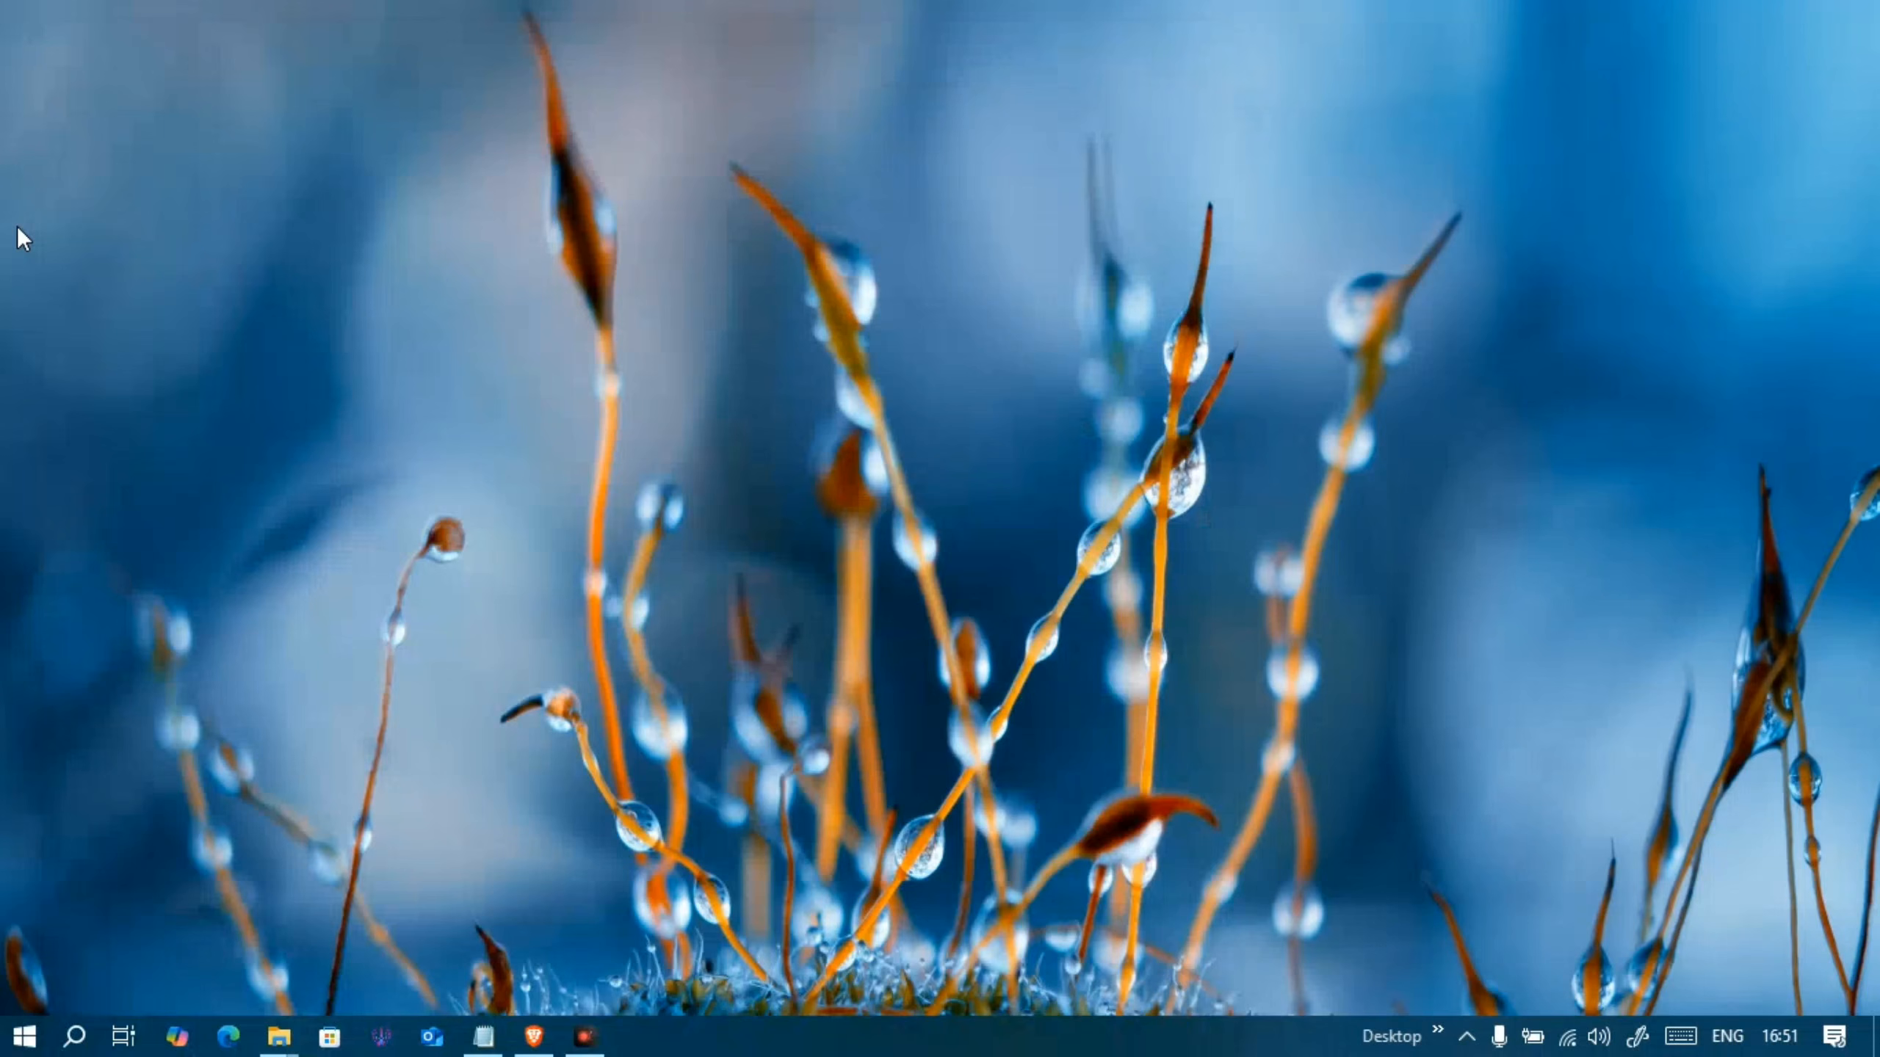
- Switch to the Brave browser, search for "jiotv go rabil" and open the JioTV Go introduction page
left_click(534, 1036)
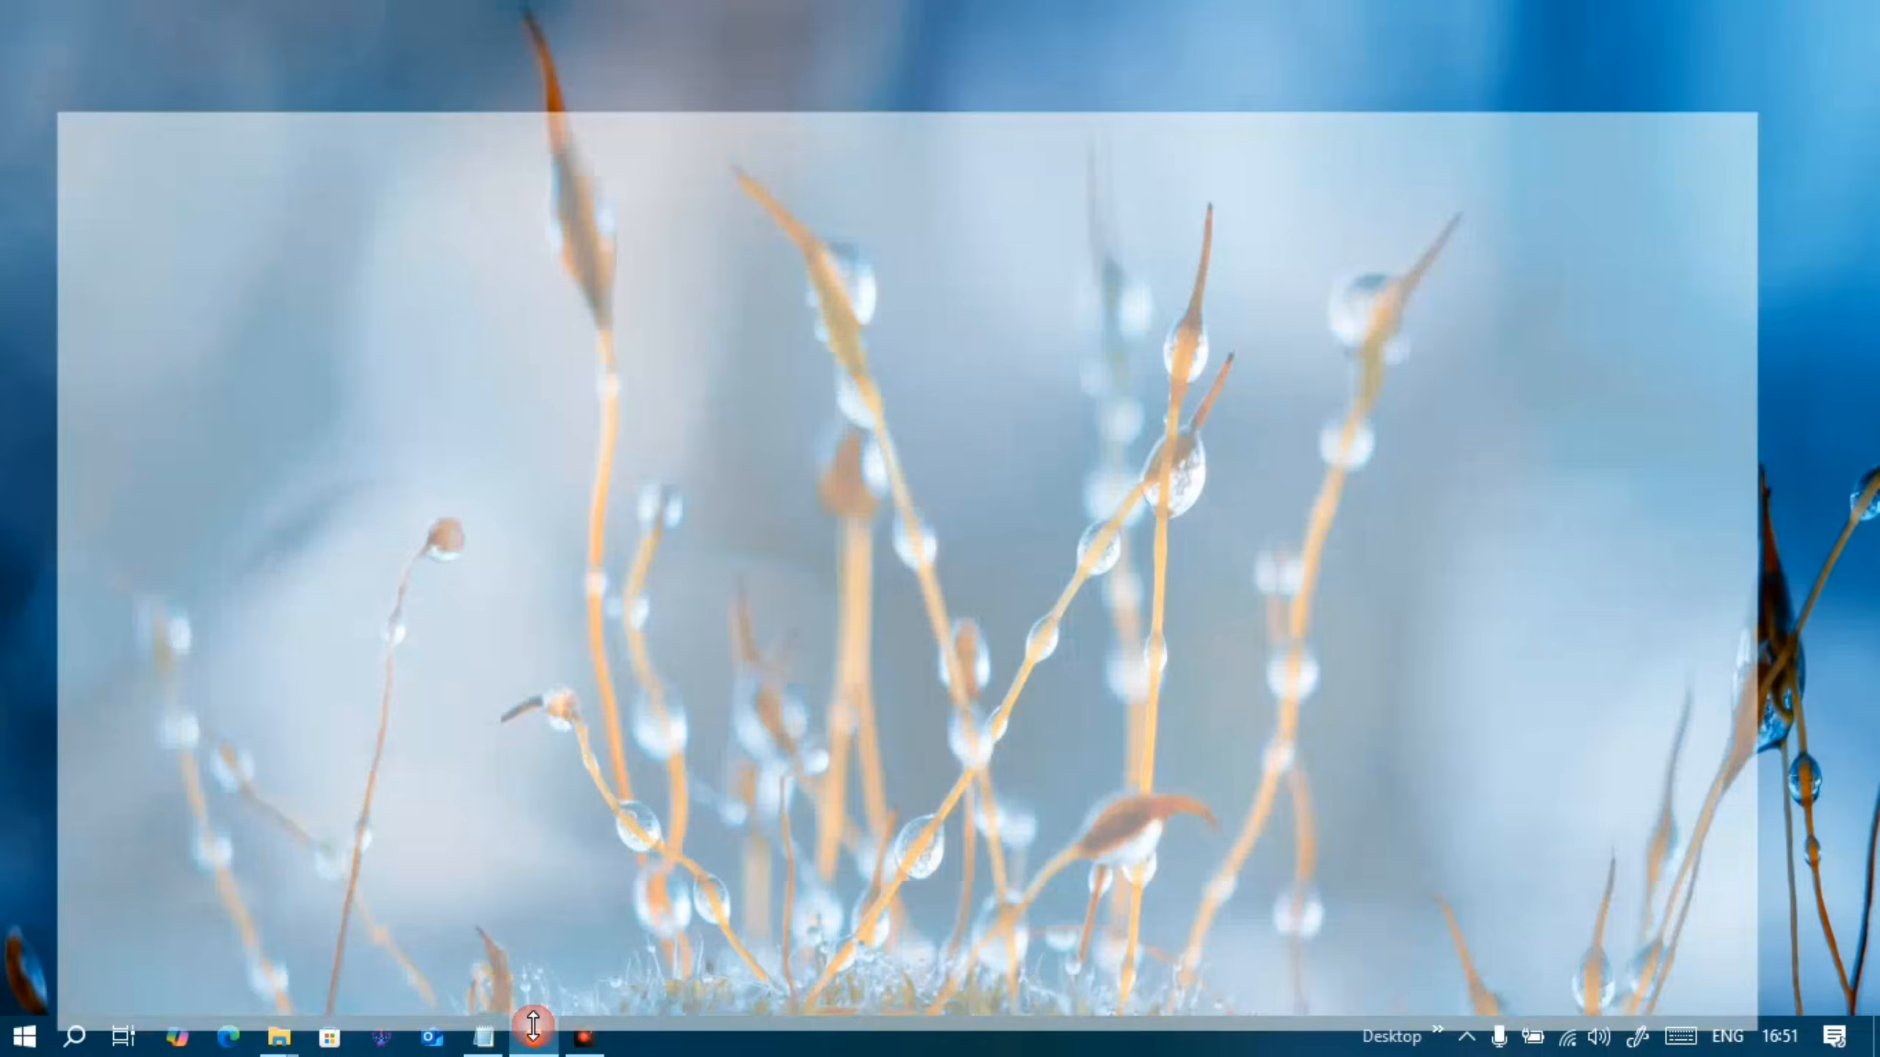
type("ji")
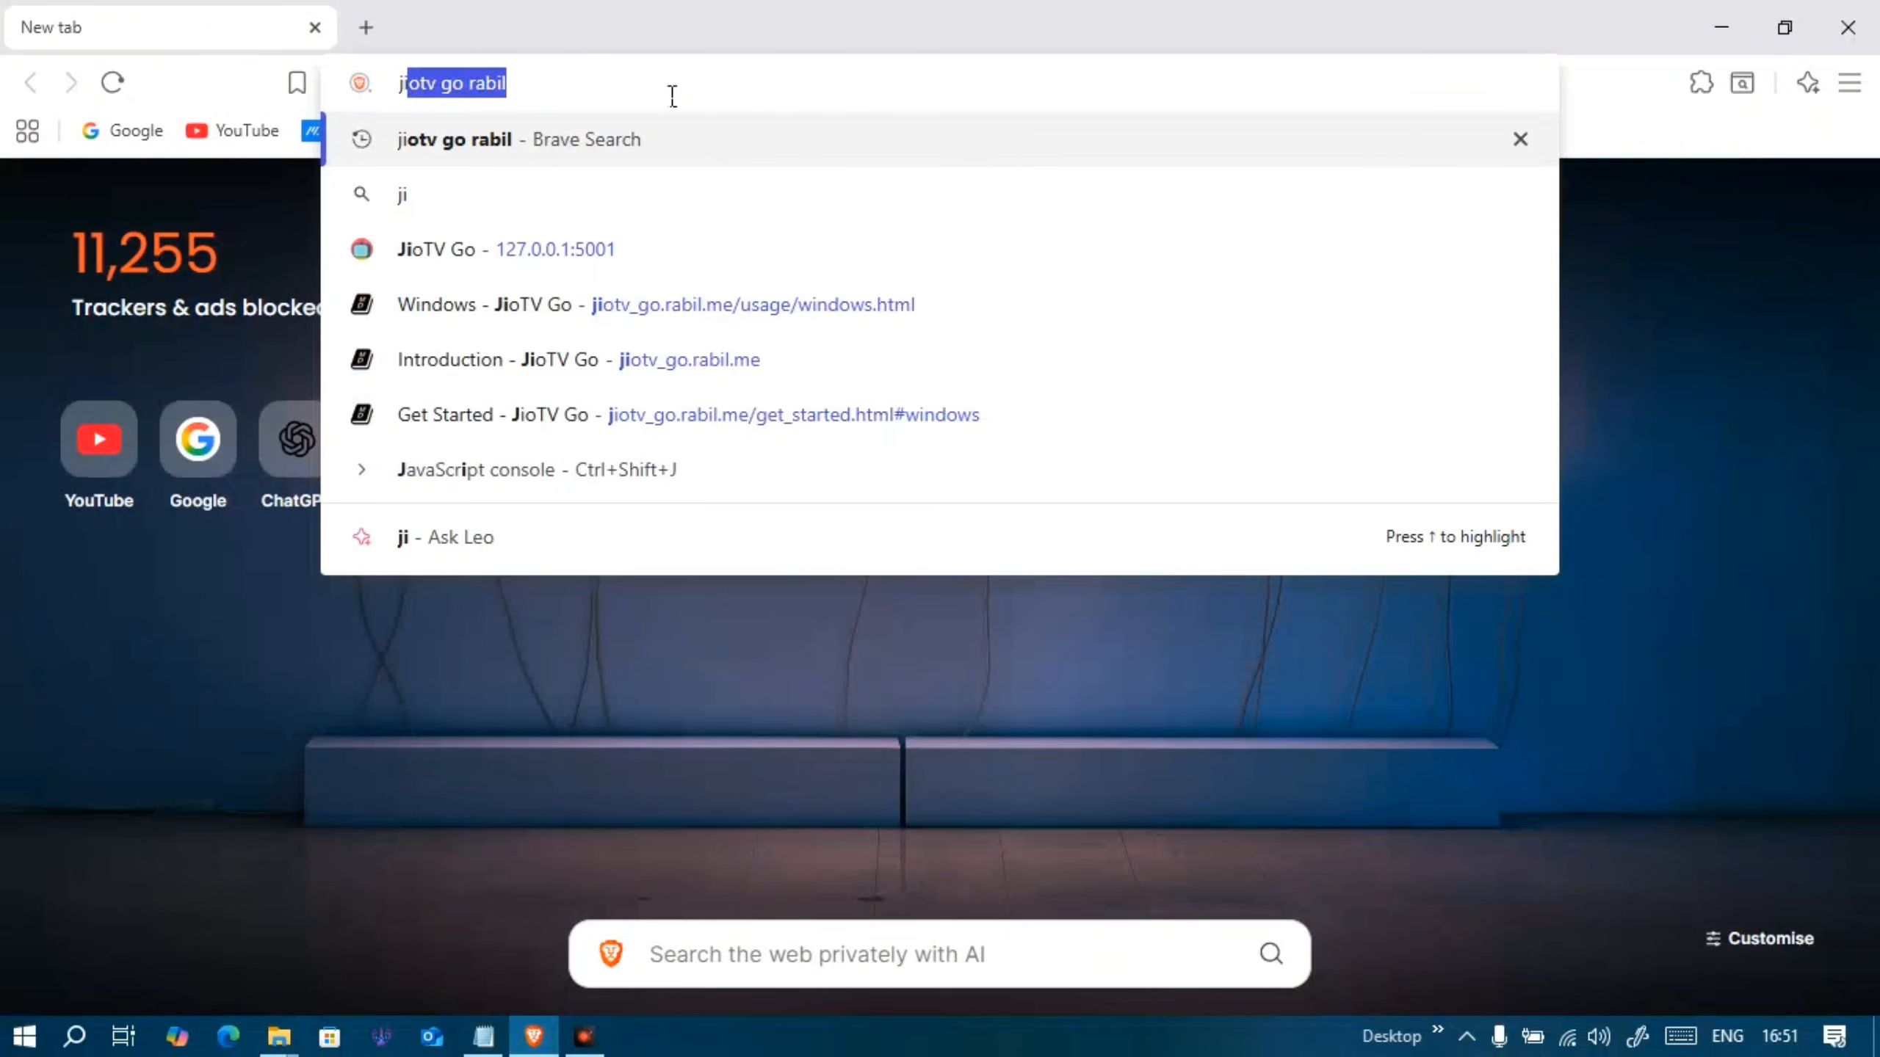
type("otv go")
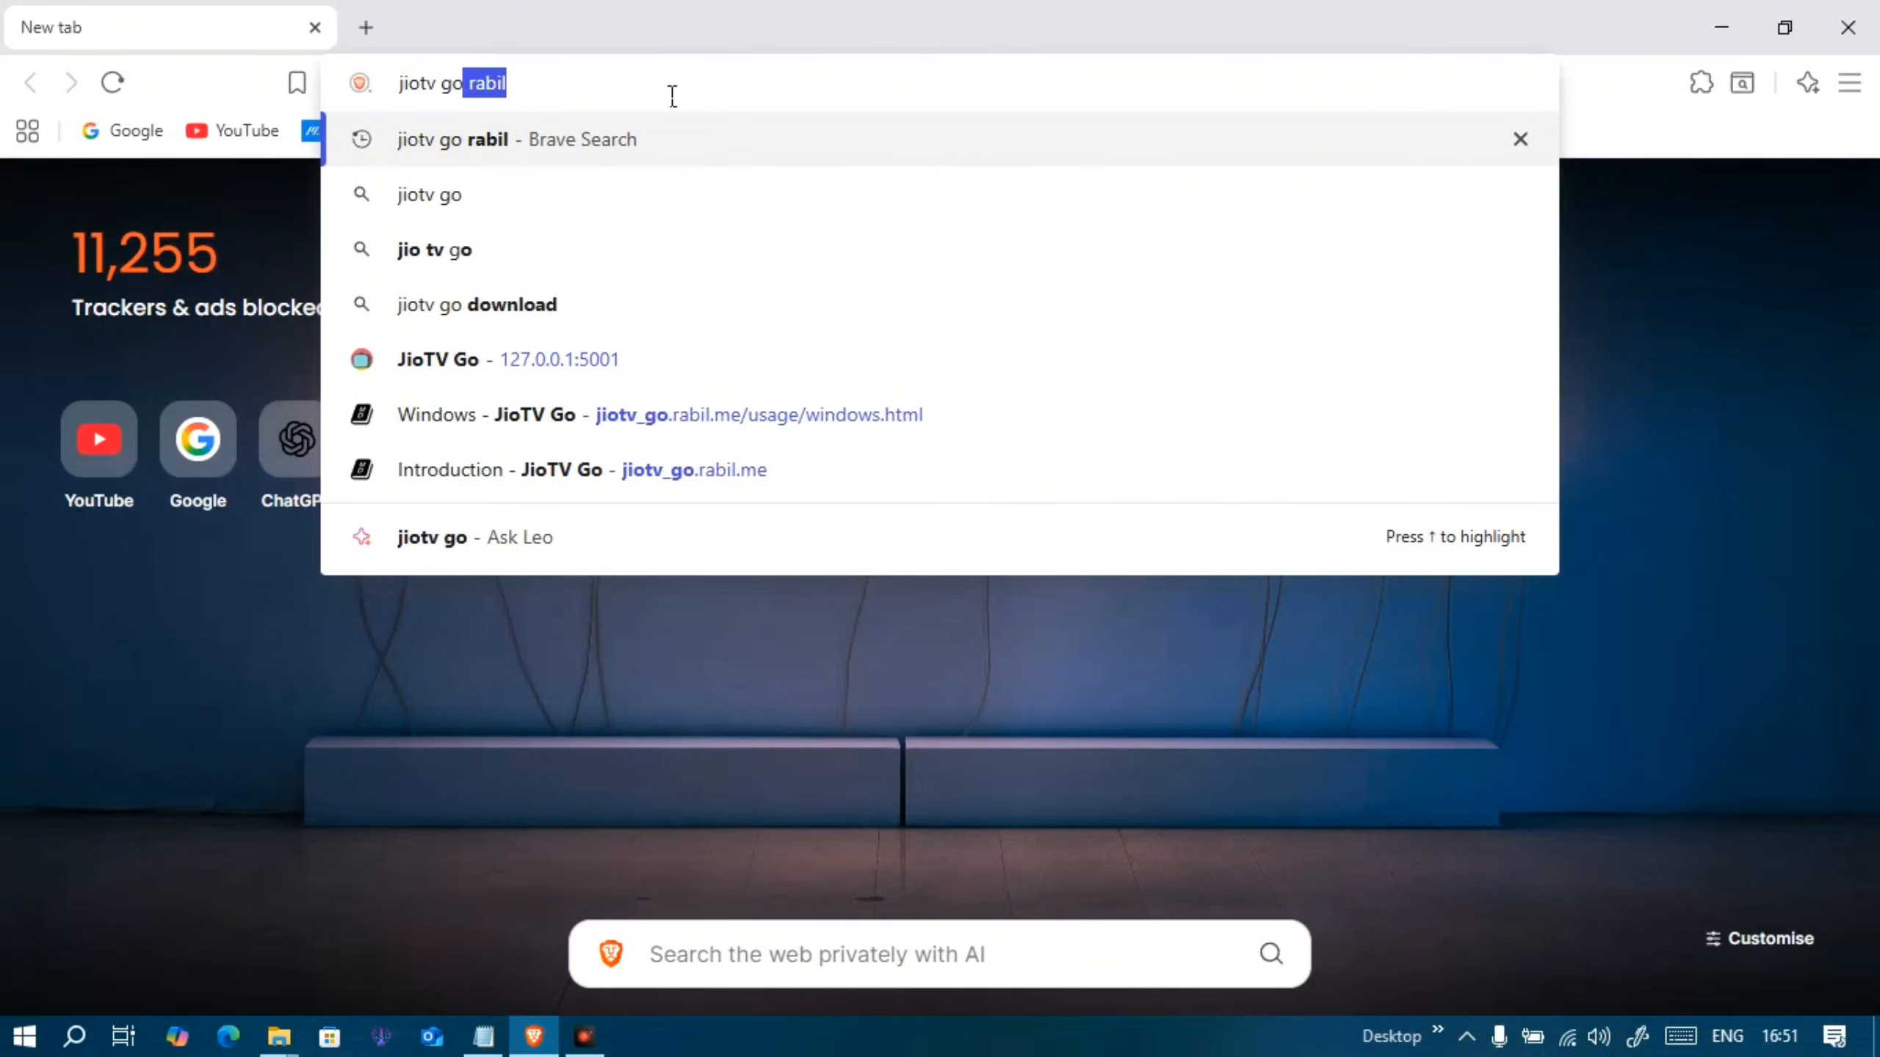
type(" rabil")
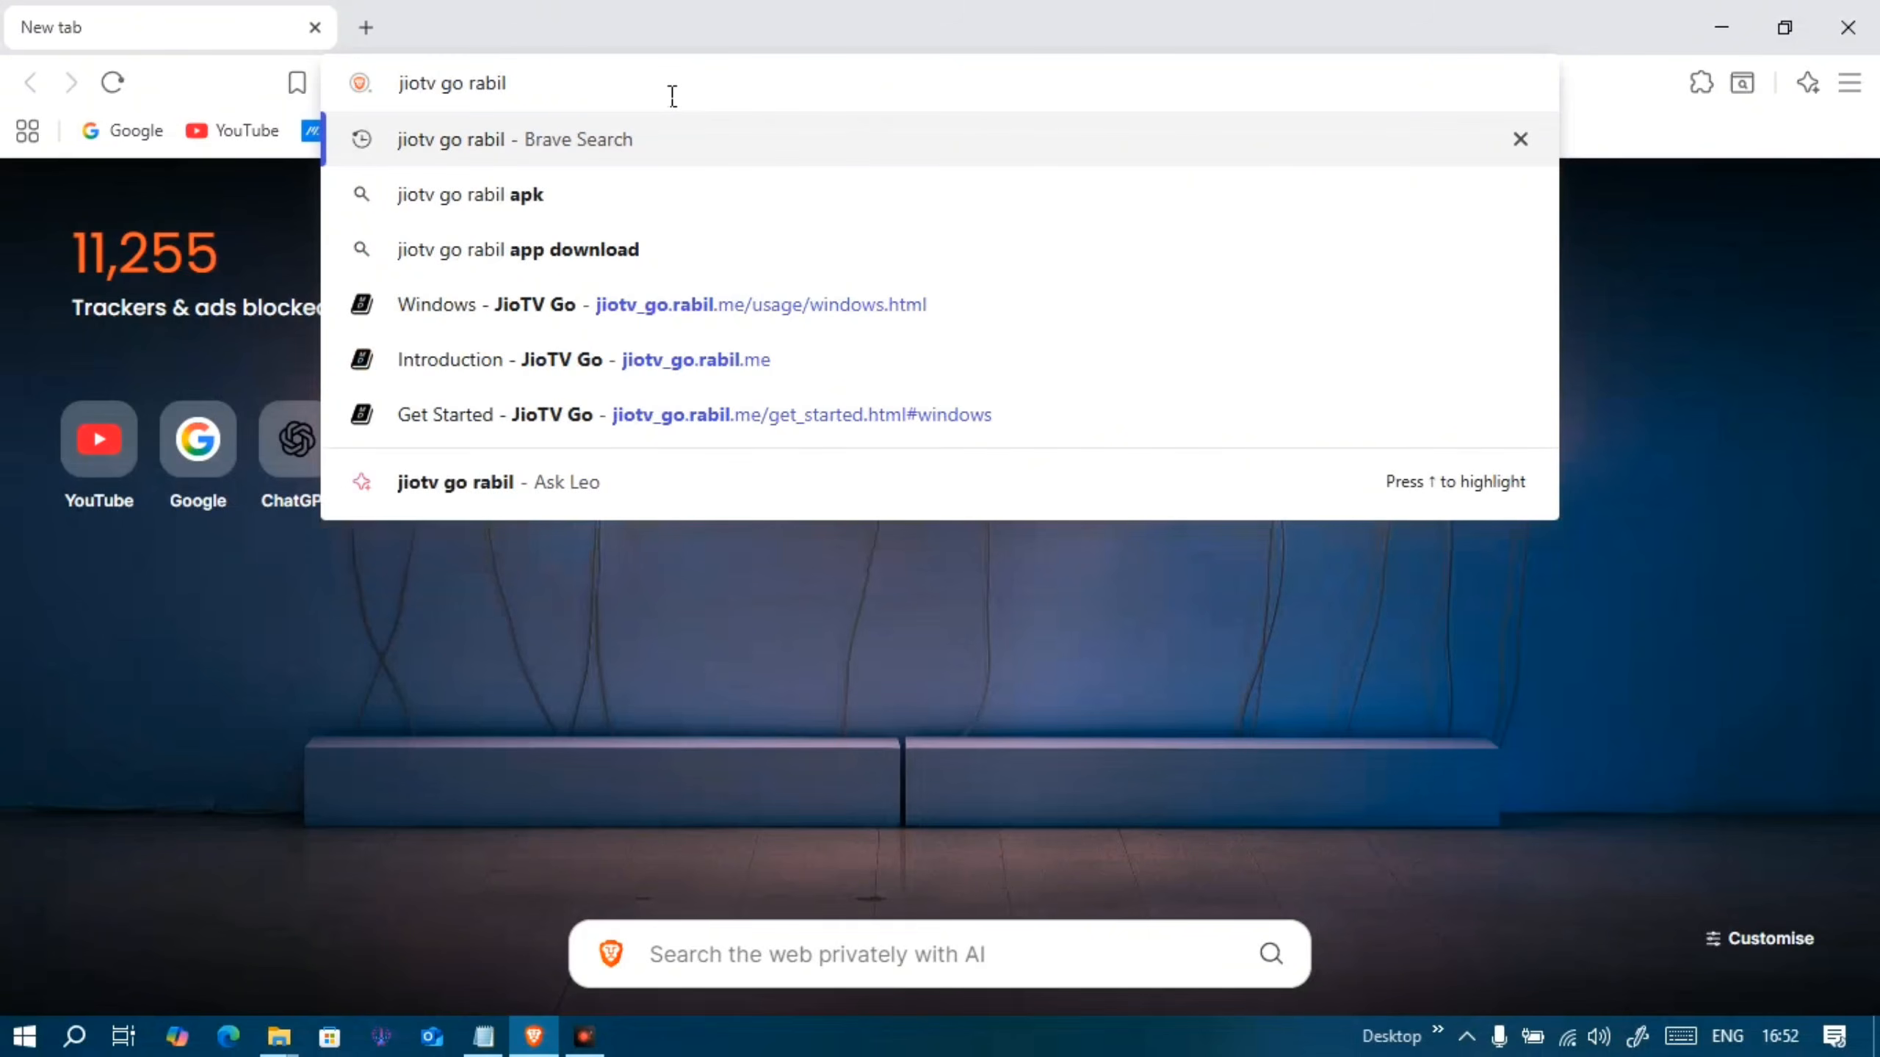
key("Return")
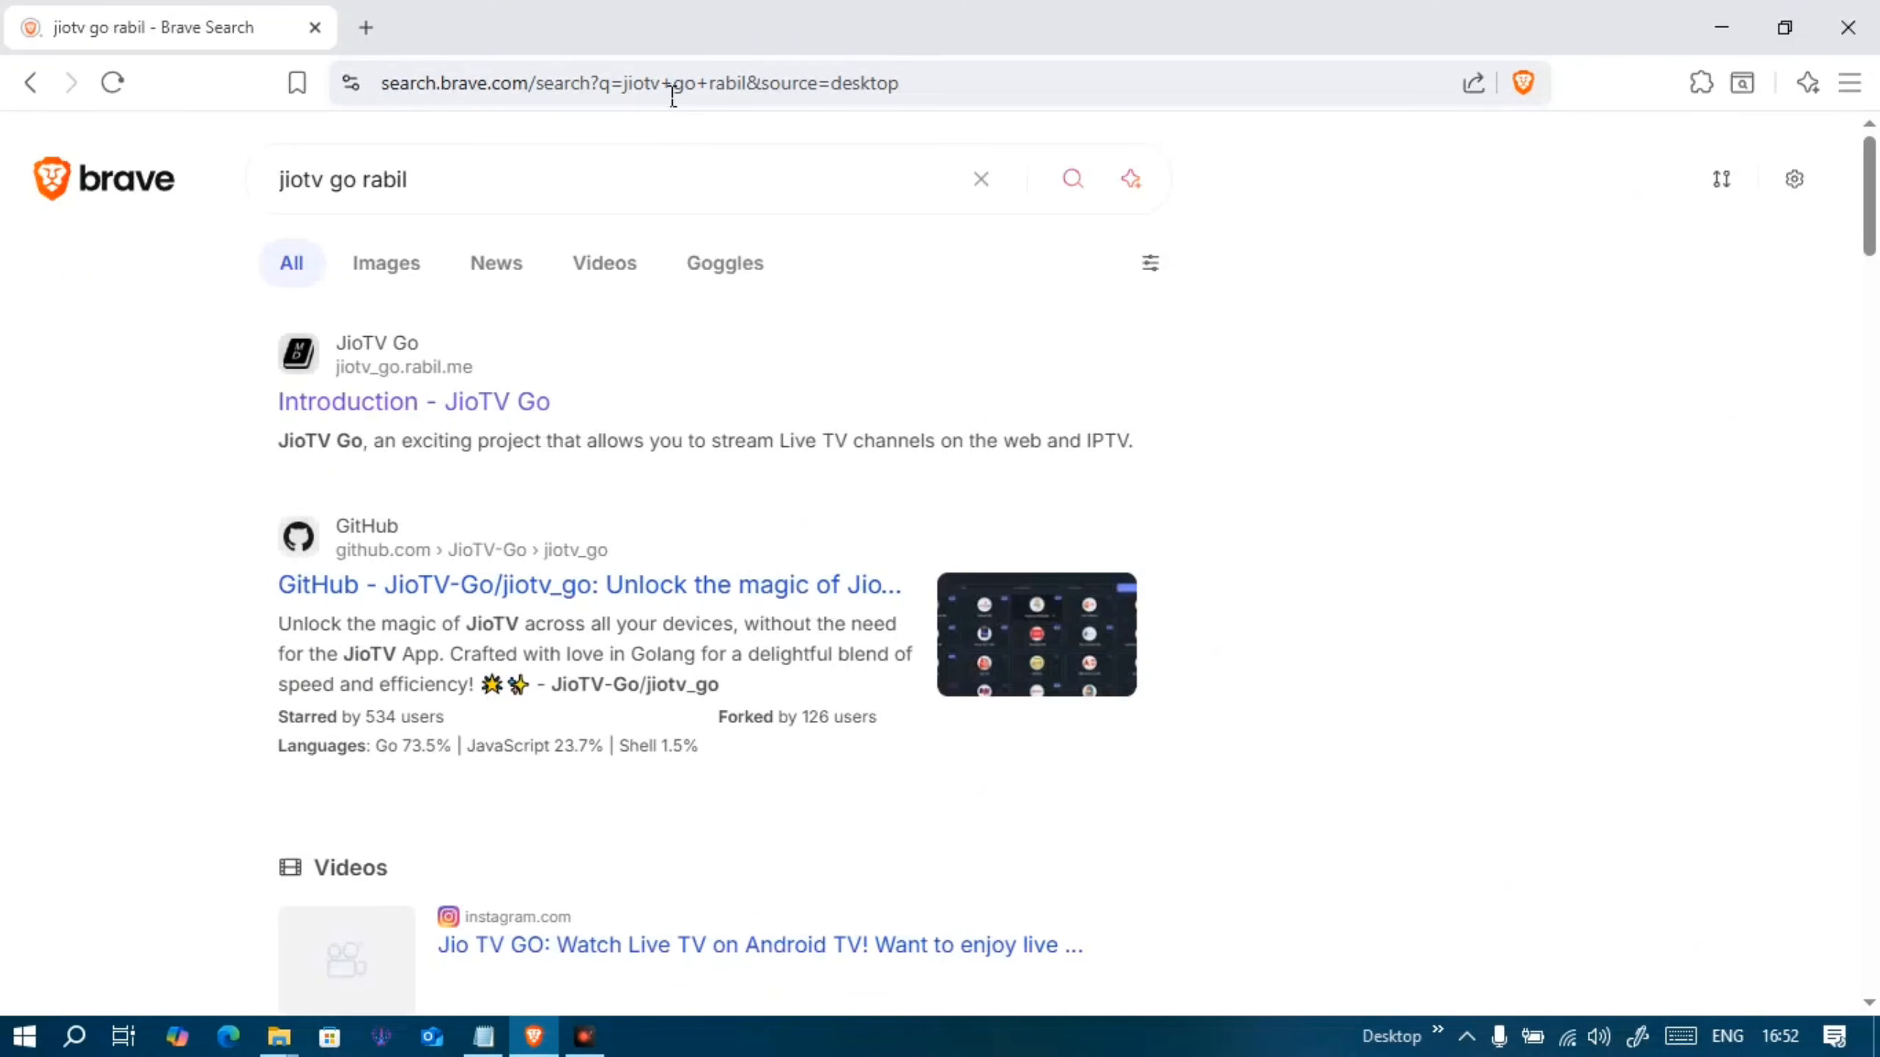
left_click(429, 406)
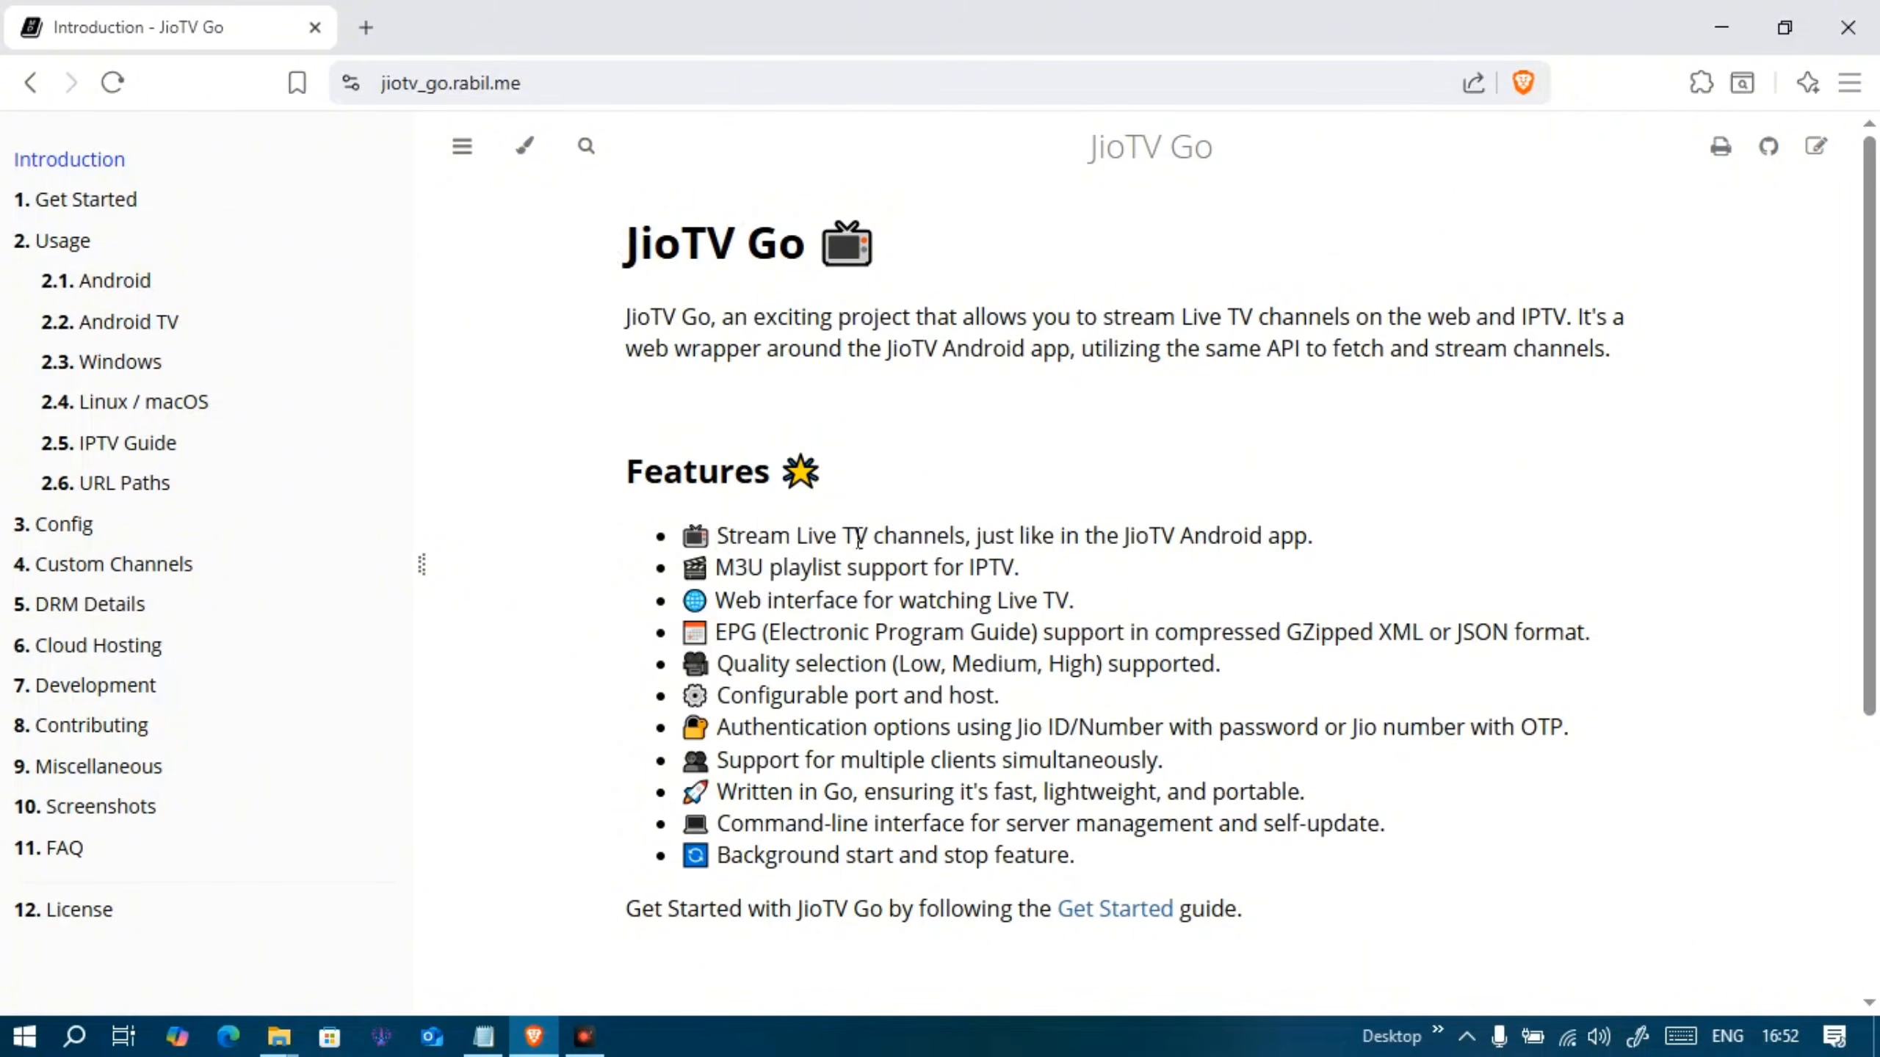
- Review the JioTV Go streaming and quality features, then open the Windows usage page and follow its automatic install script link
left_click_drag(718, 536, 1310, 541)
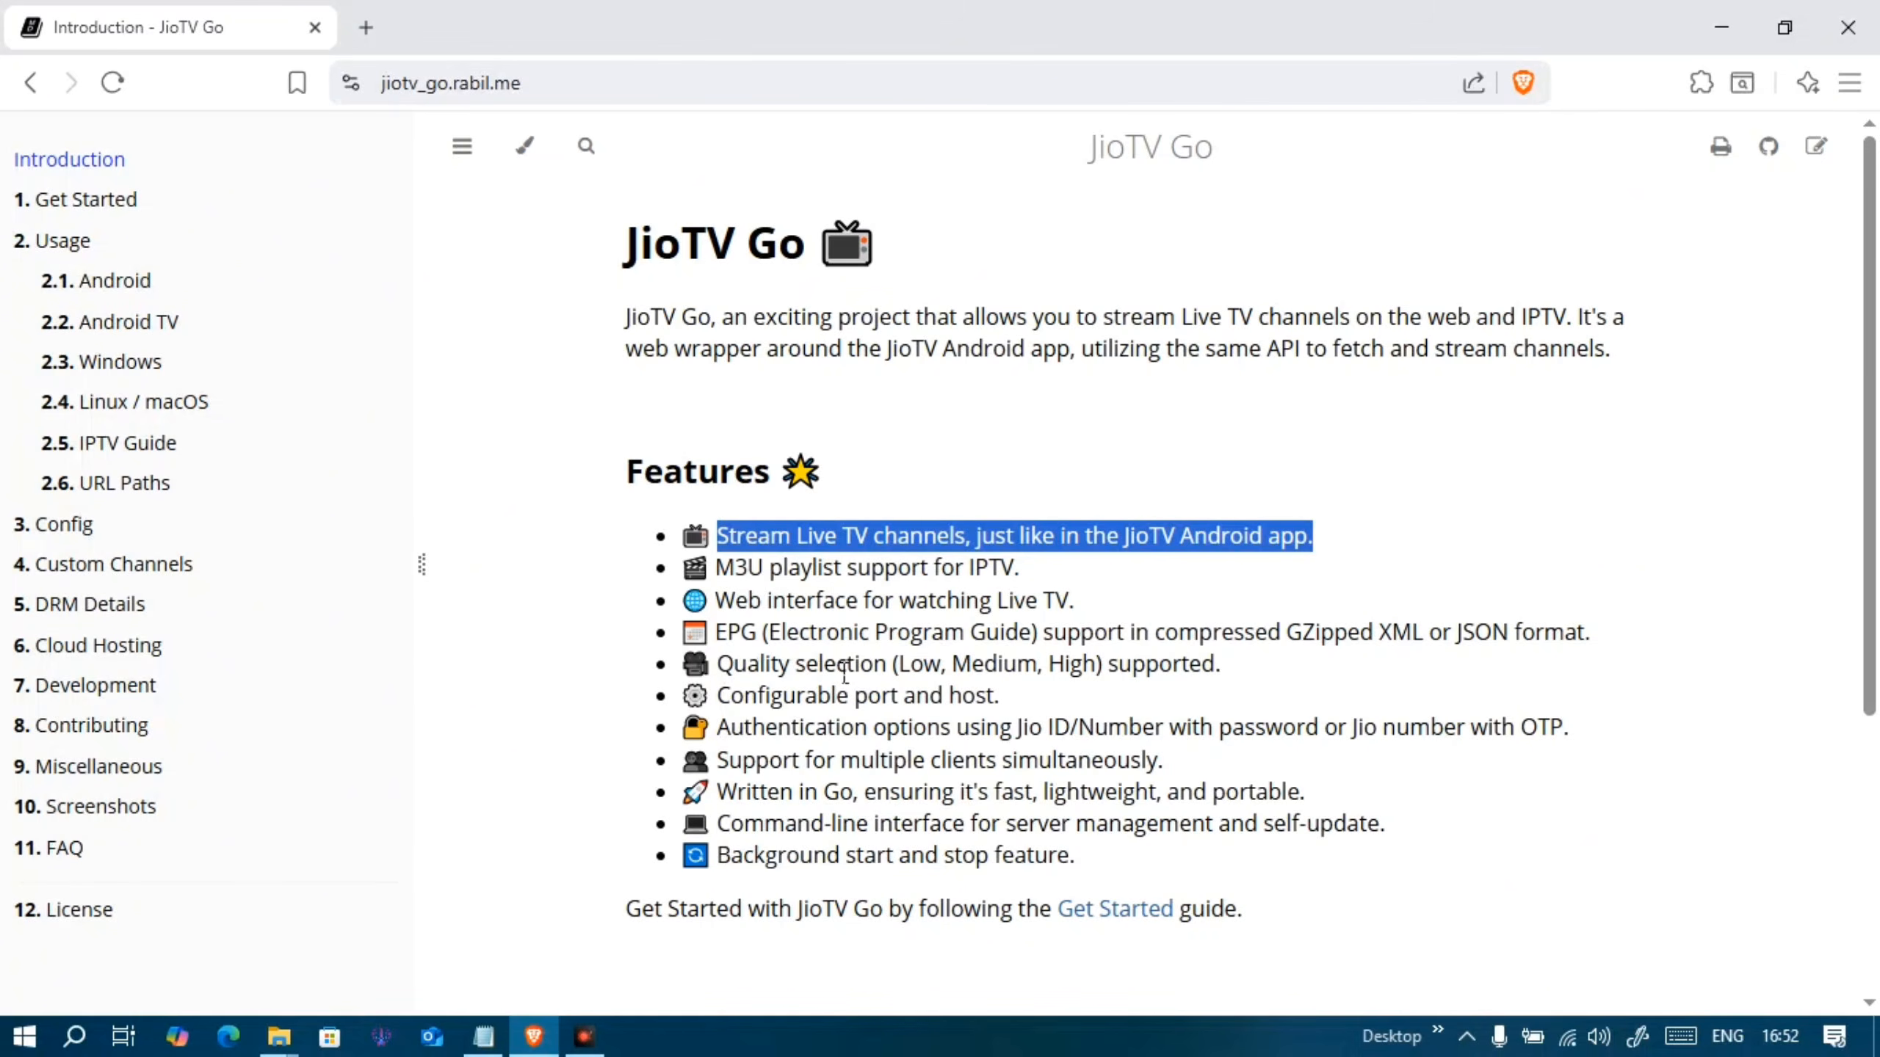
left_click_drag(720, 667, 1373, 669)
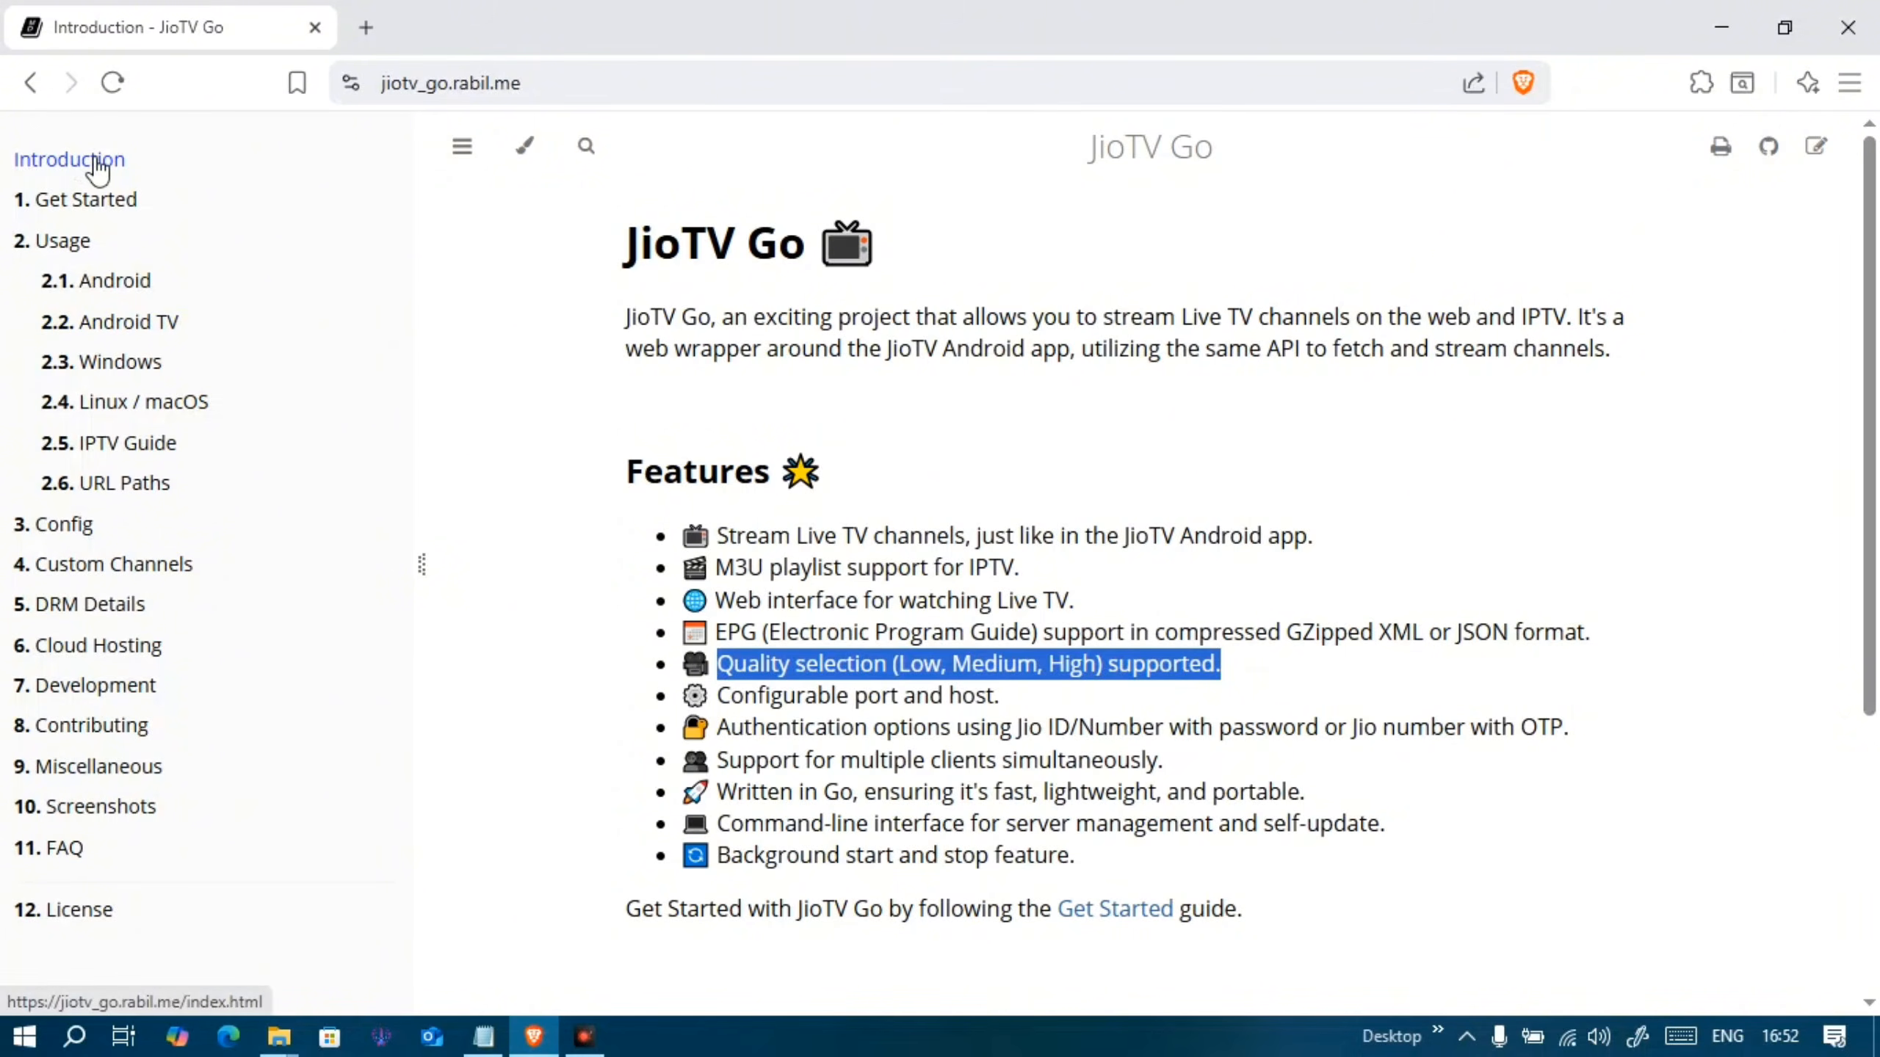
left_click(130, 363)
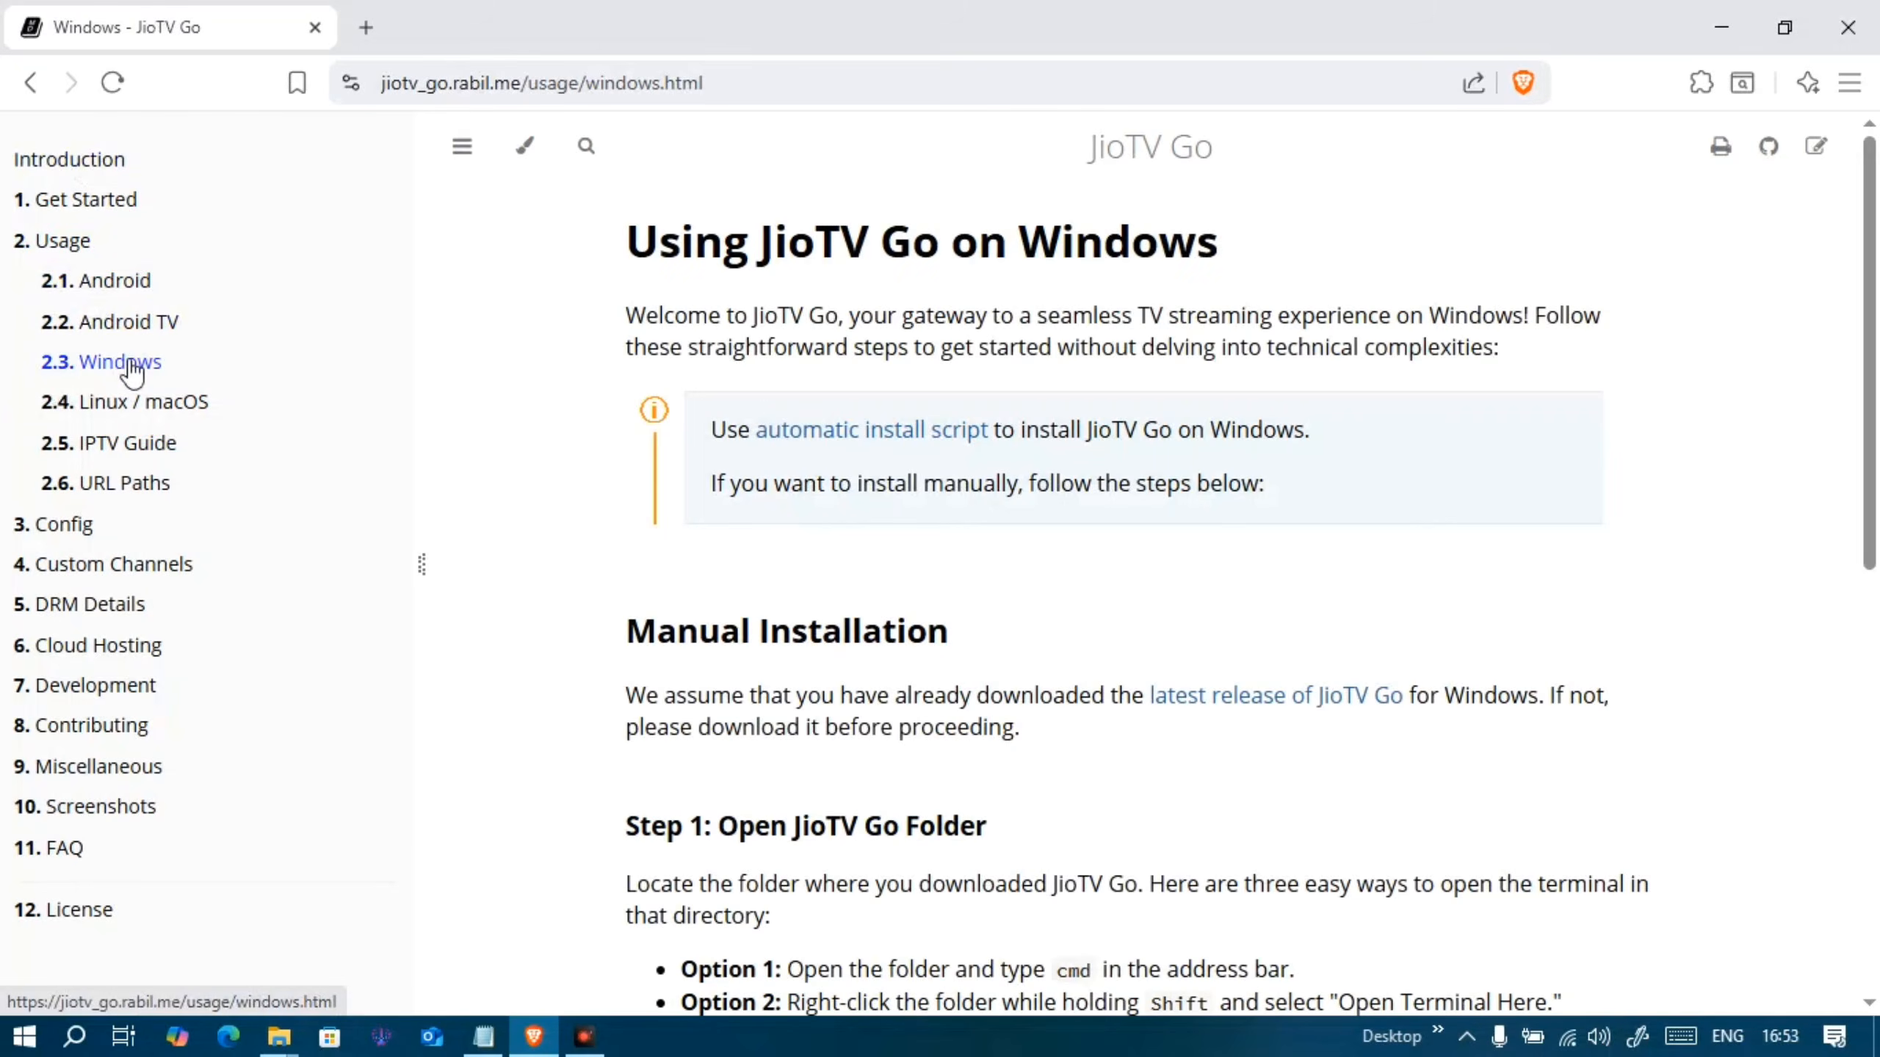
left_click_drag(710, 431, 1127, 428)
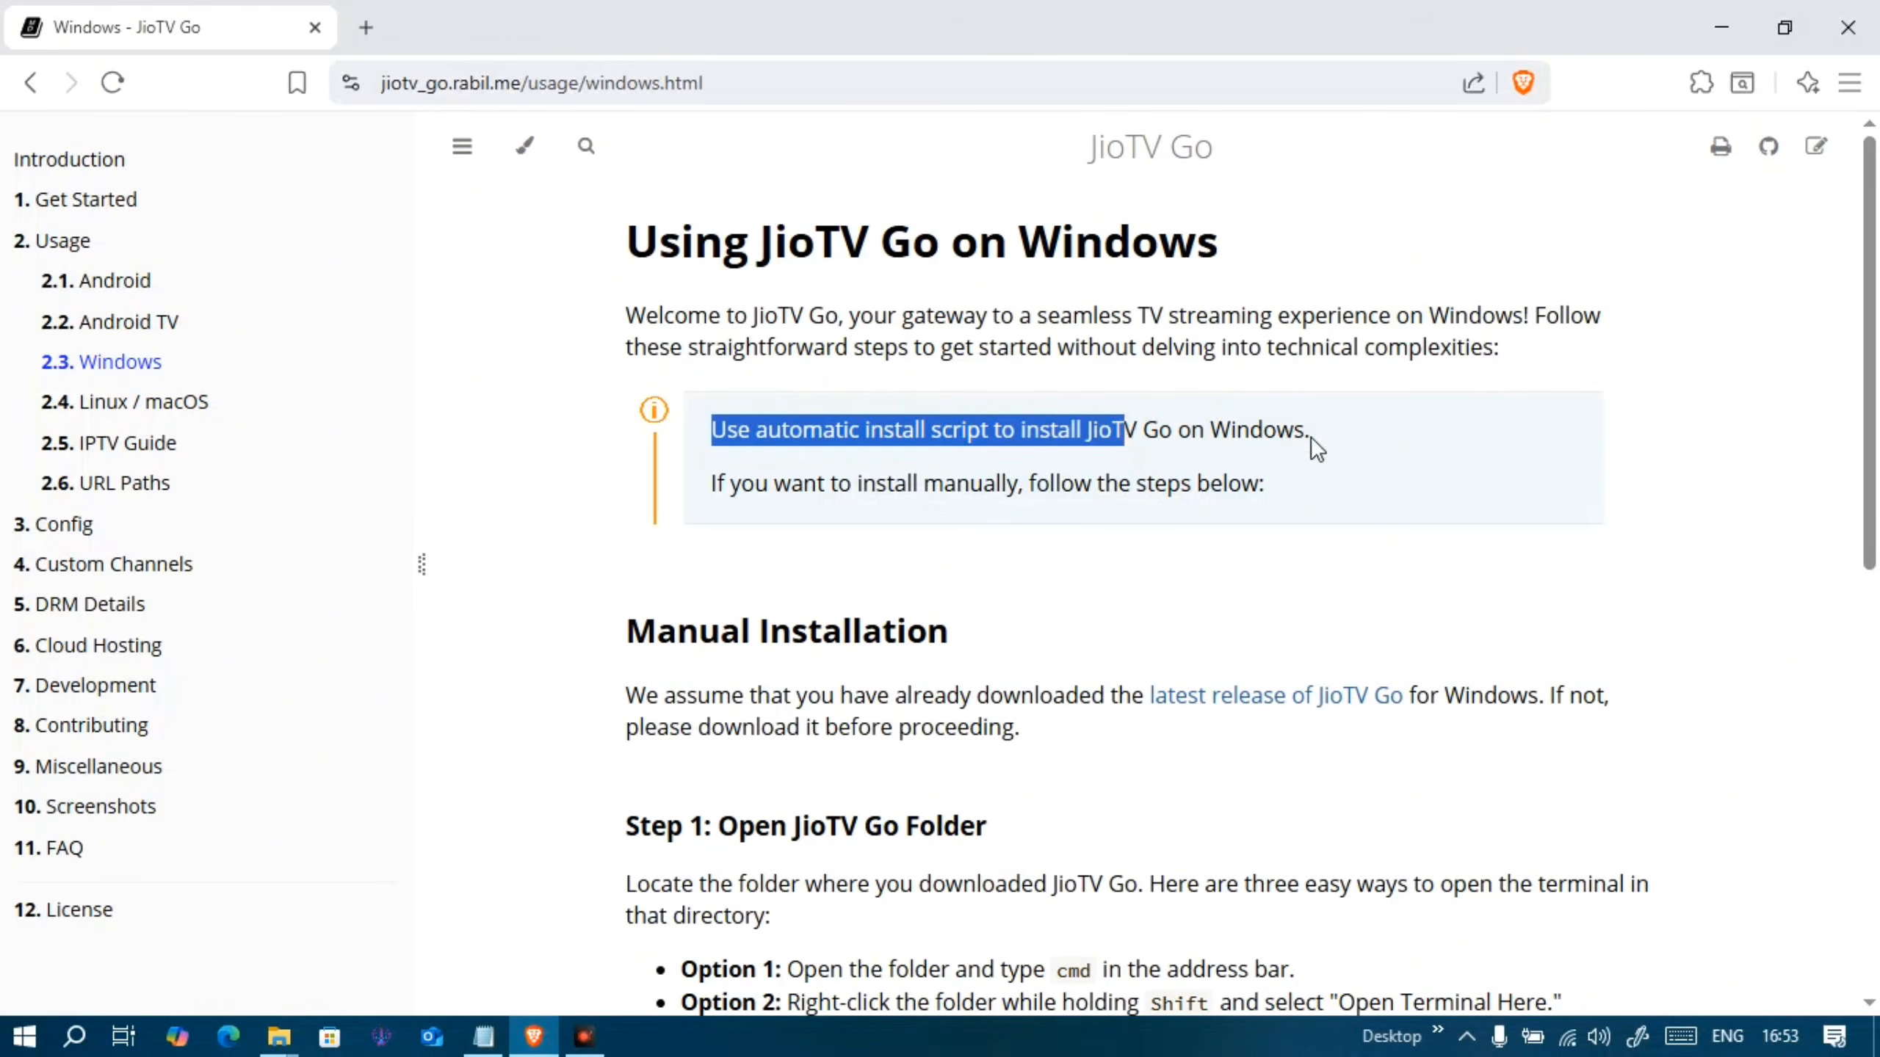
left_click(1061, 433)
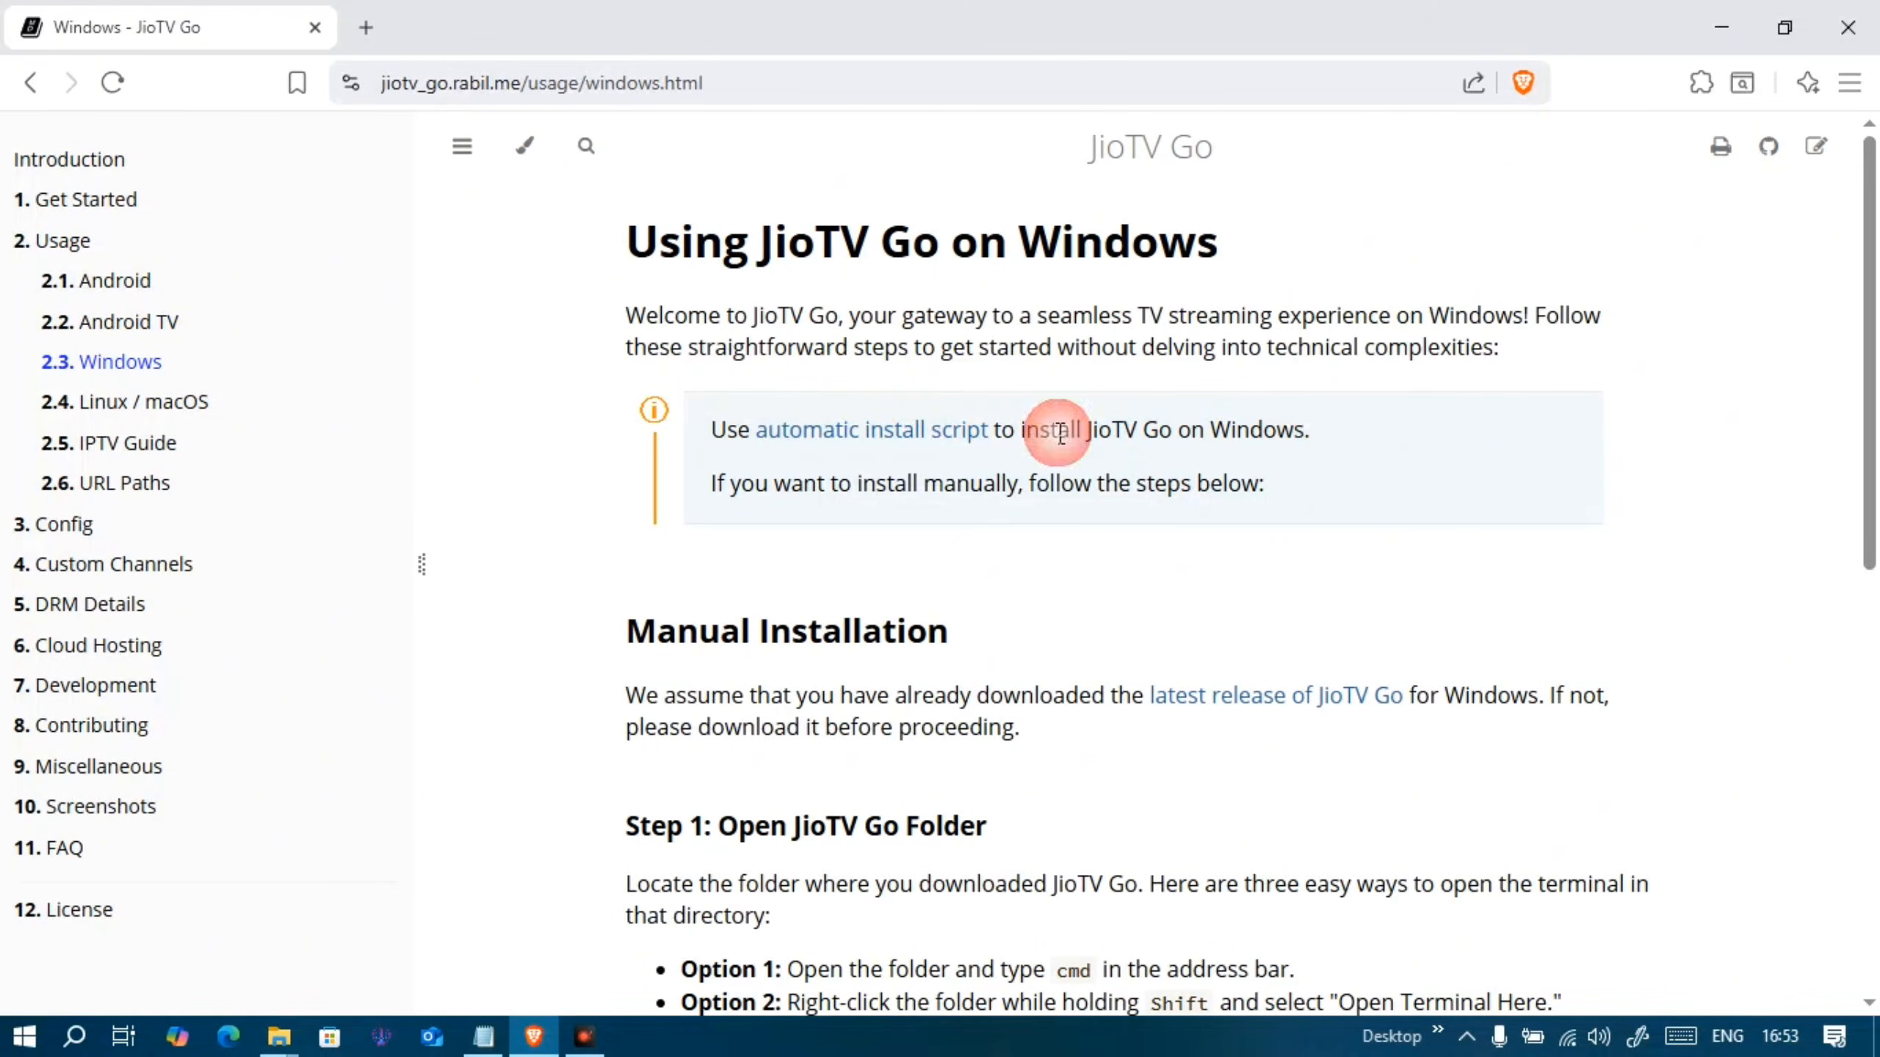
left_click(851, 445)
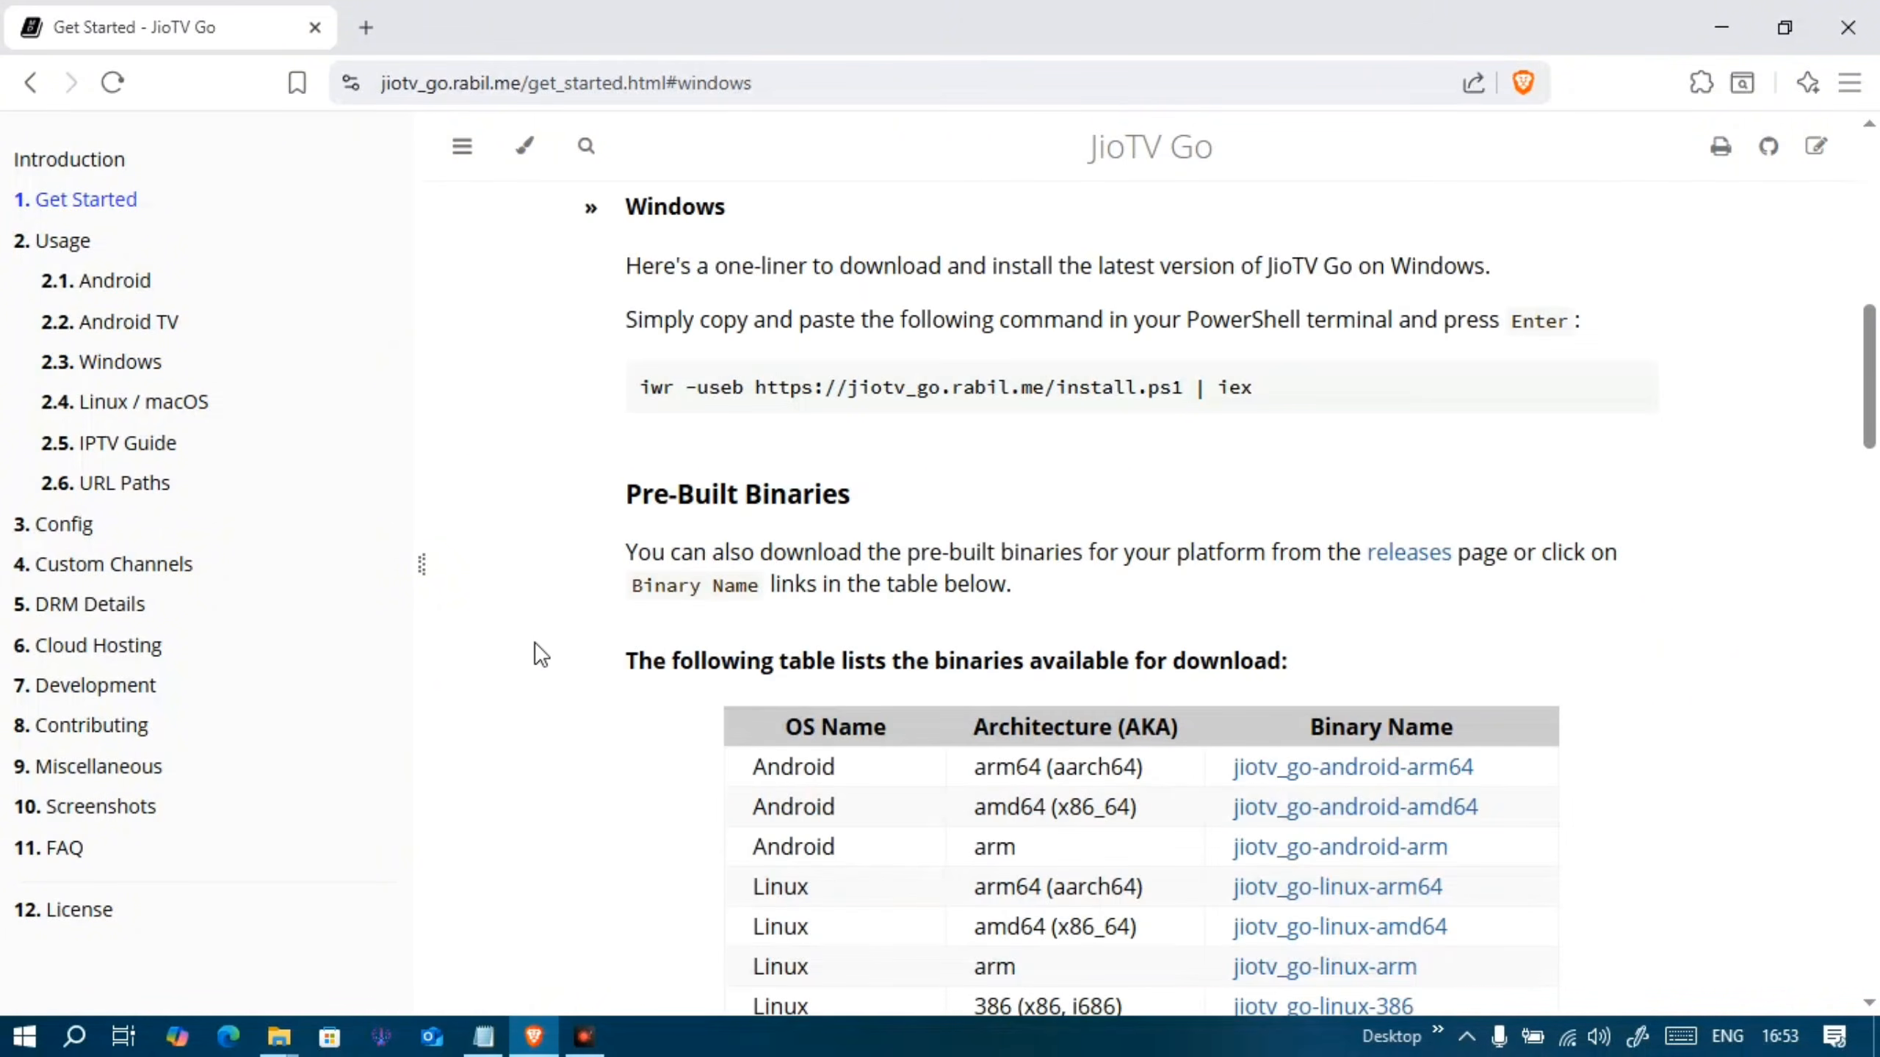
- Download jiotv_go-windows-amd64.exe from the Windows amd64 (x86_64) row of the binaries table and save it in Downloads
scroll(541, 654, "down", 5)
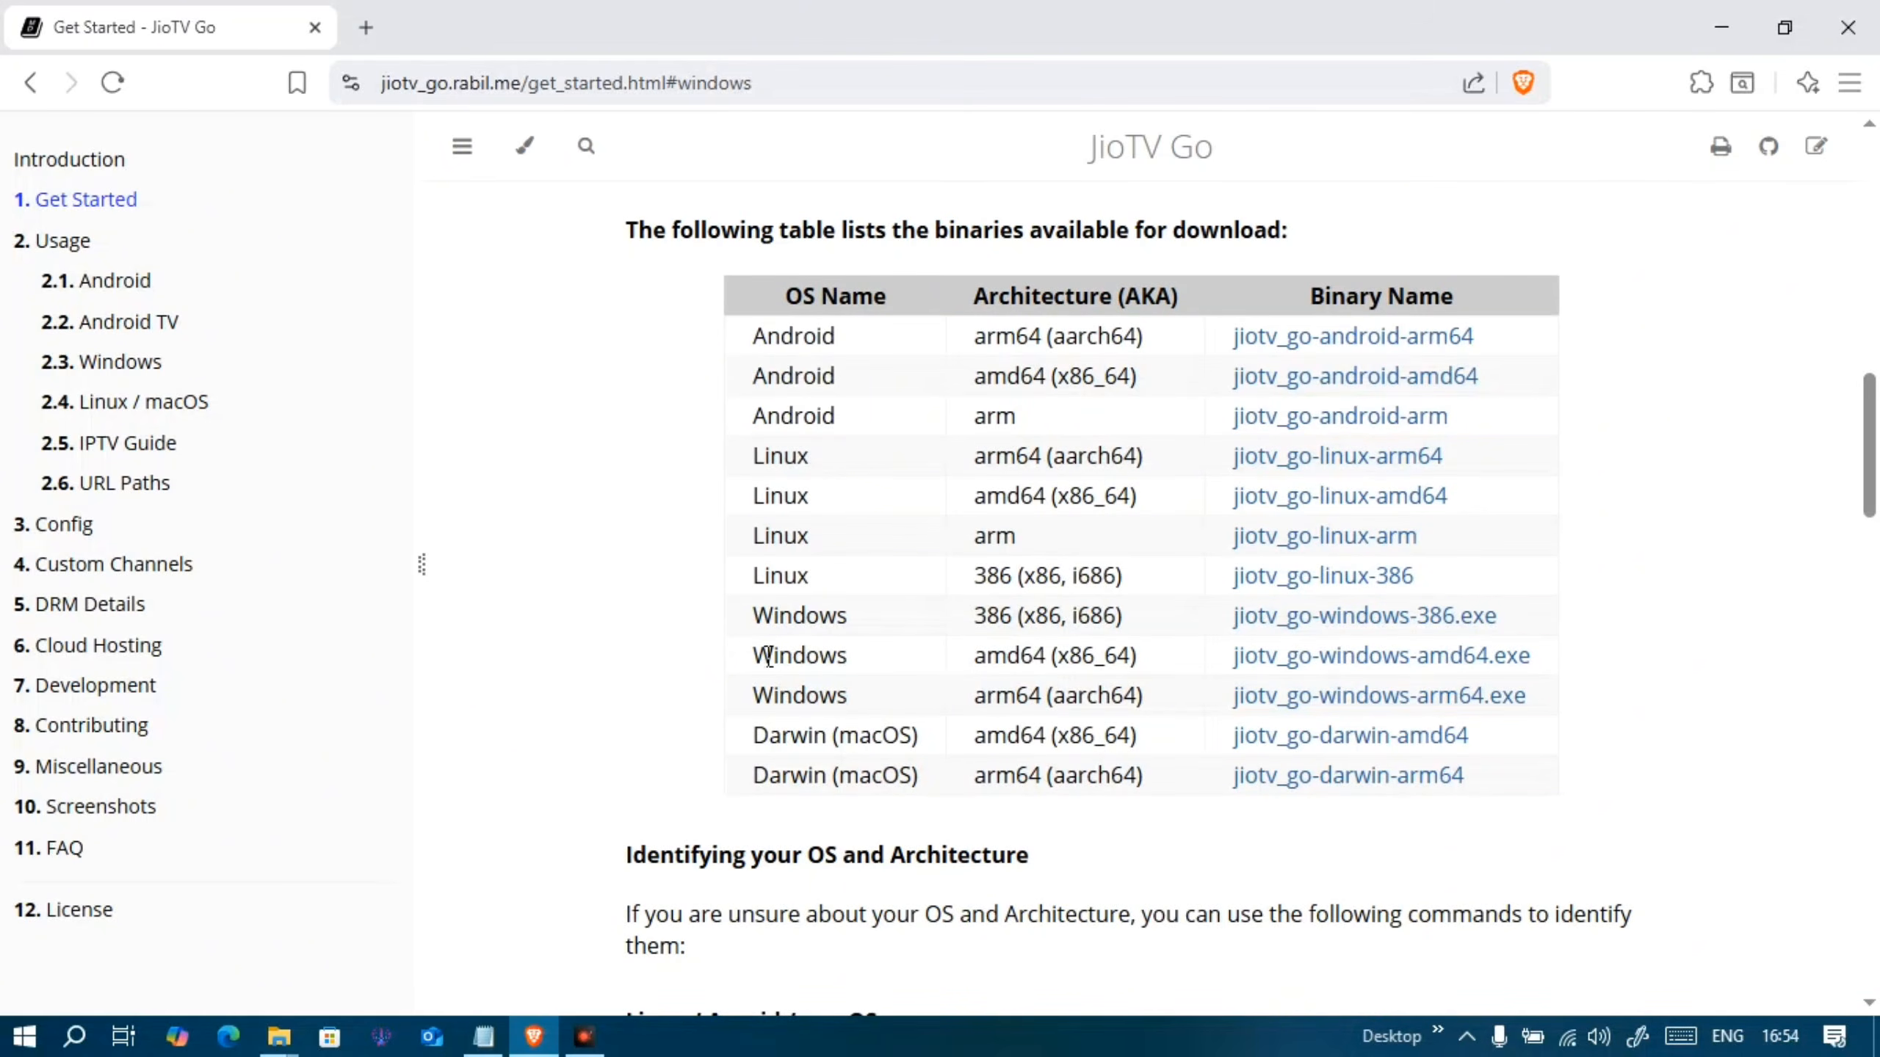
left_click_drag(756, 655, 1545, 650)
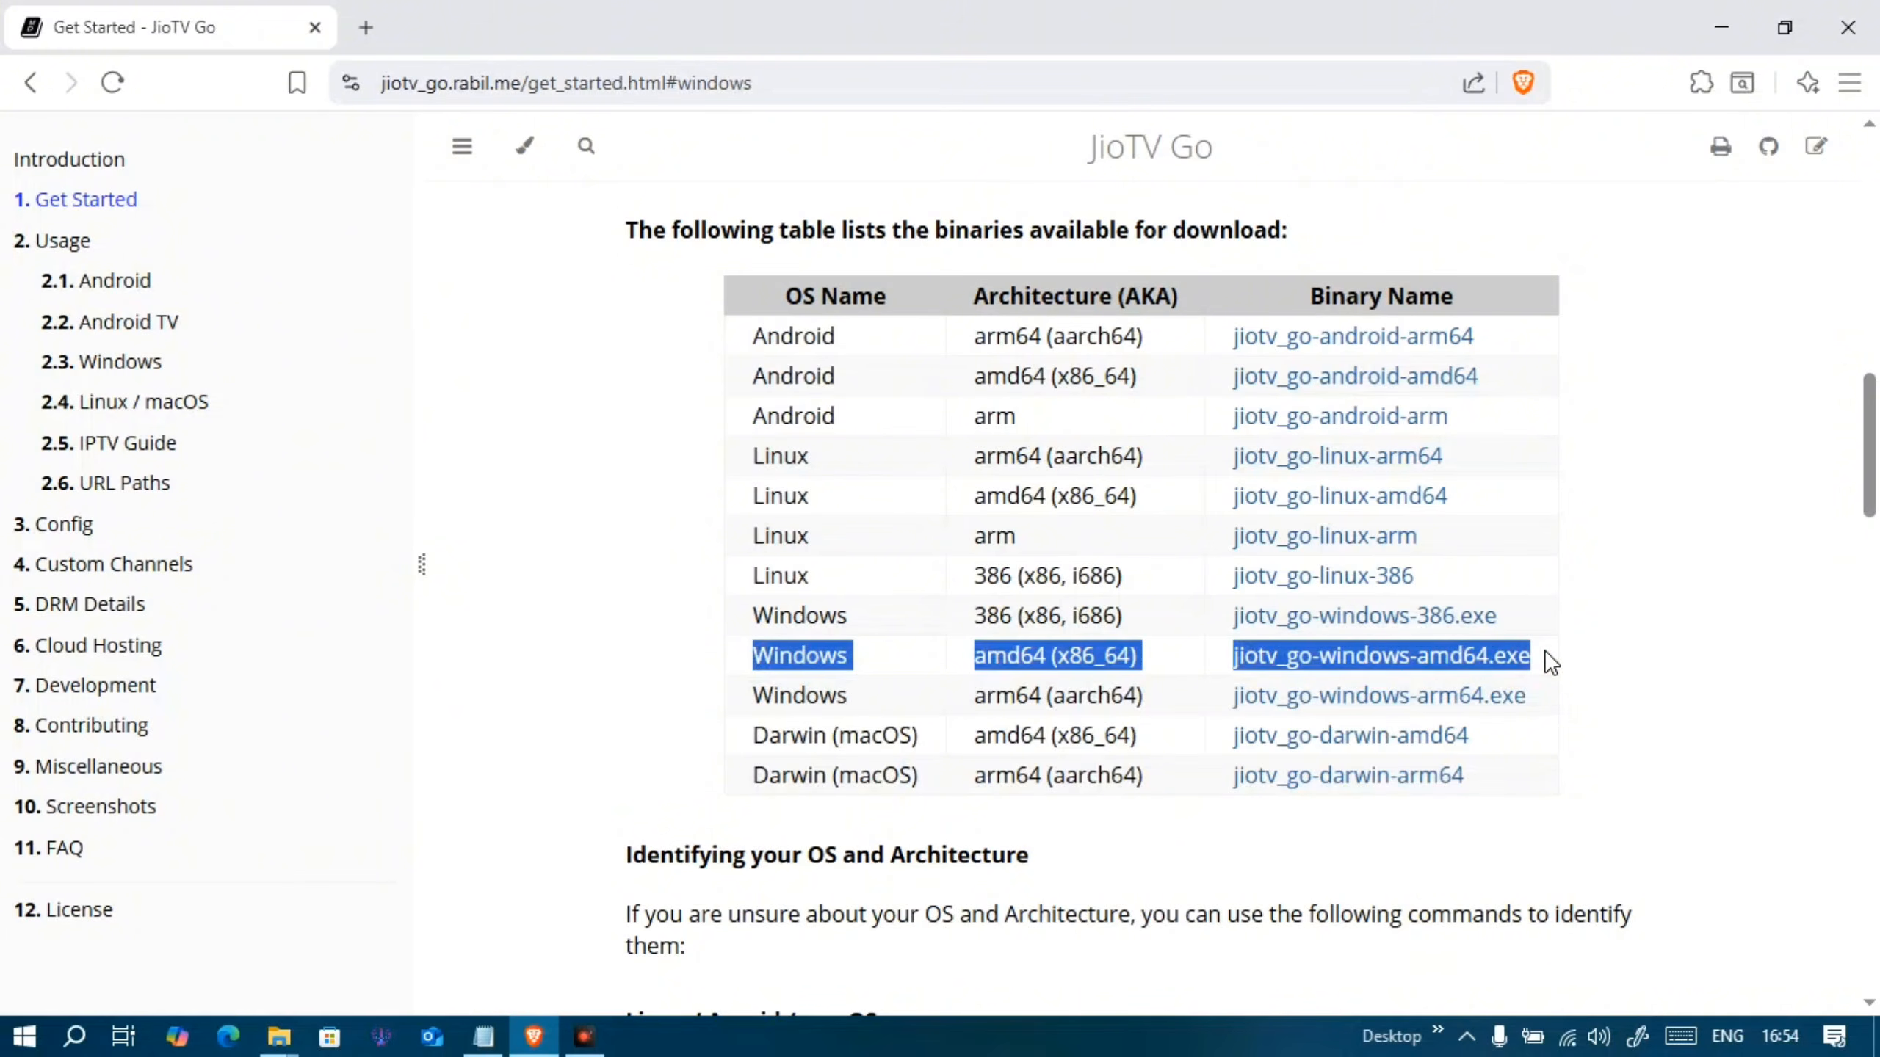
left_click(1337, 664)
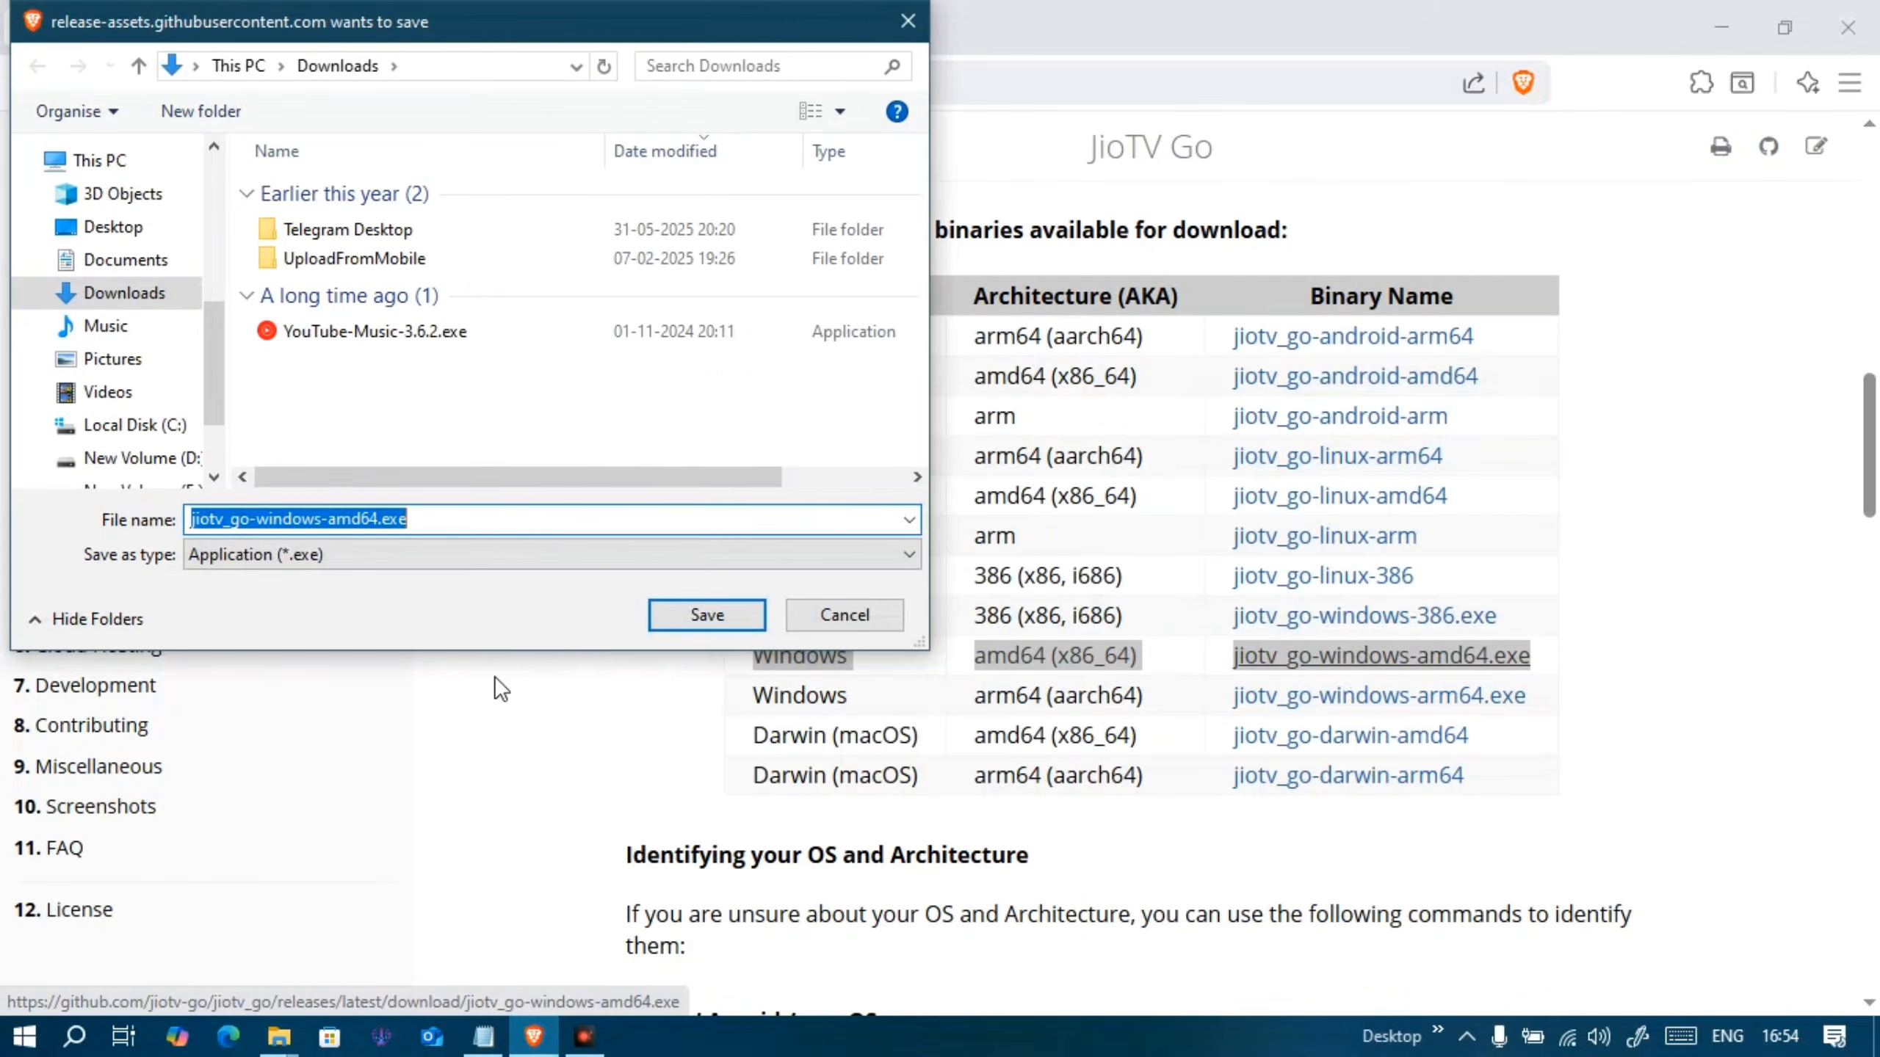
left_click(669, 622)
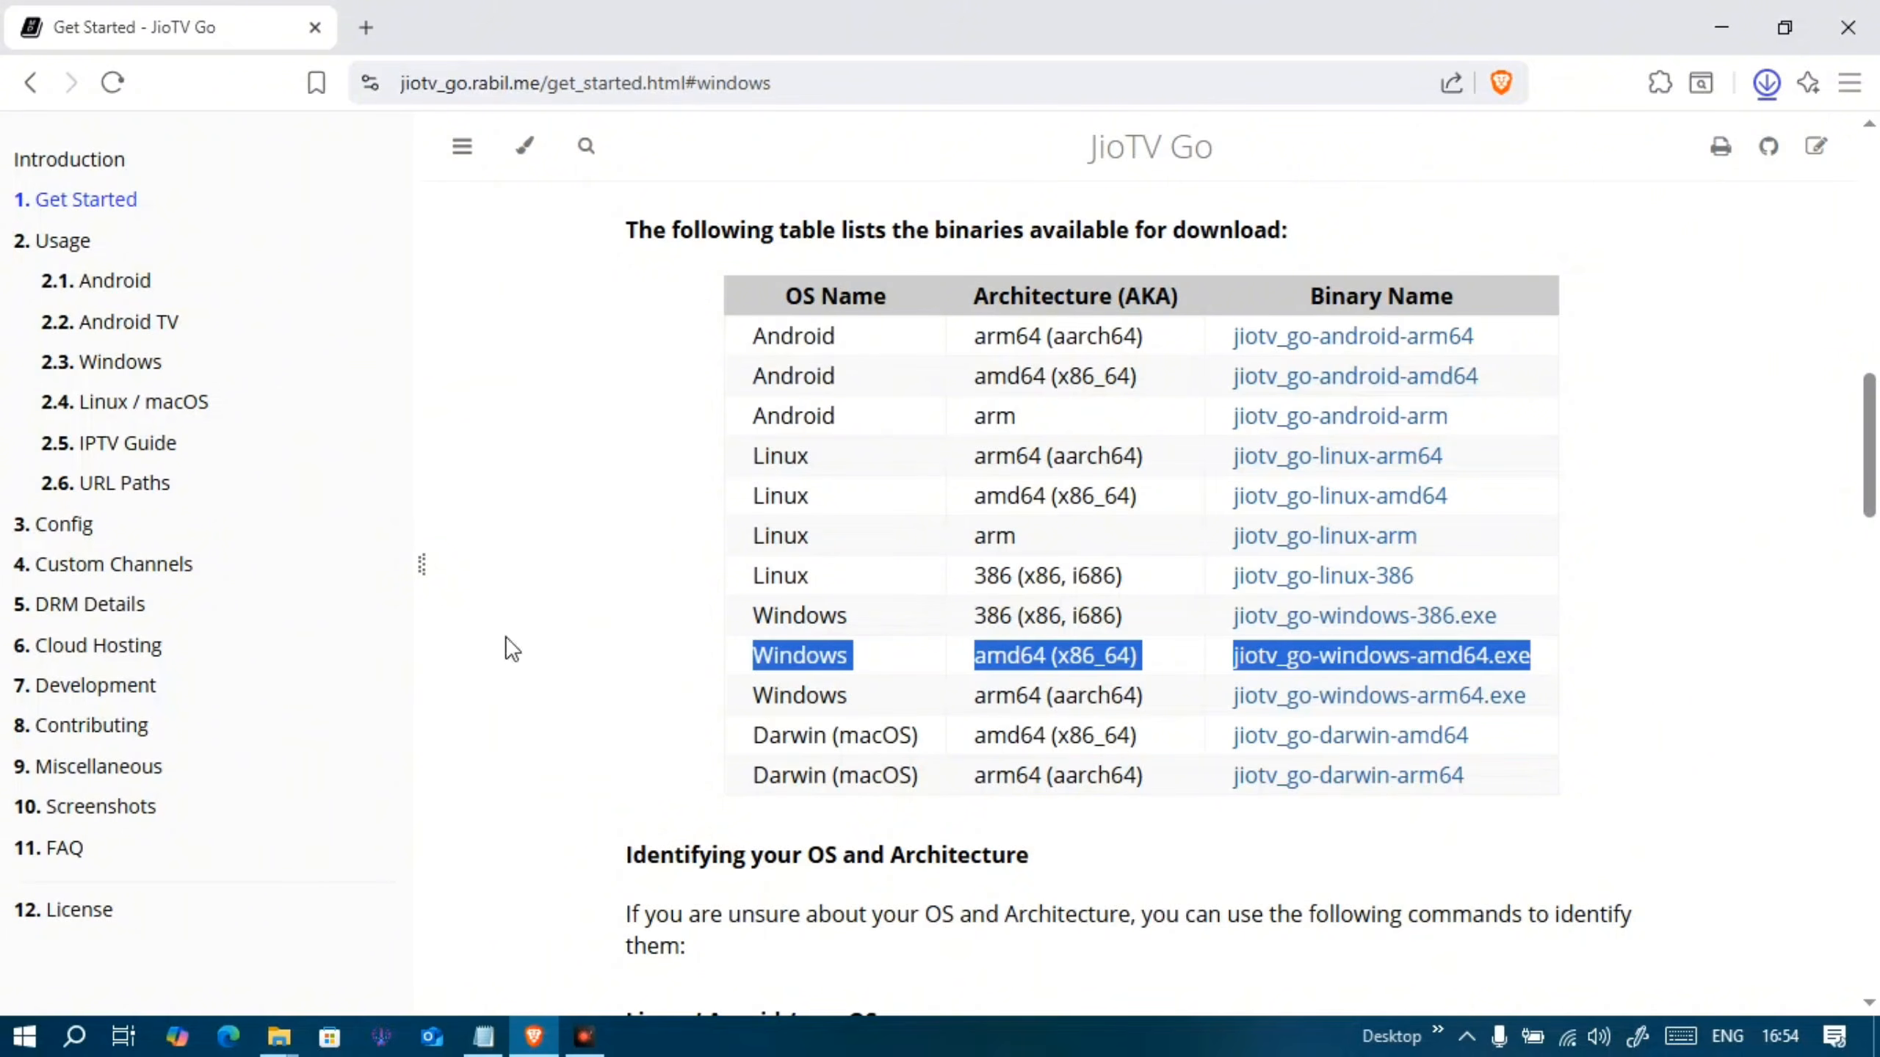
- Minimize the browser and check the Downloads folder in File Explorer for the downloaded executable
left_click(1721, 28)
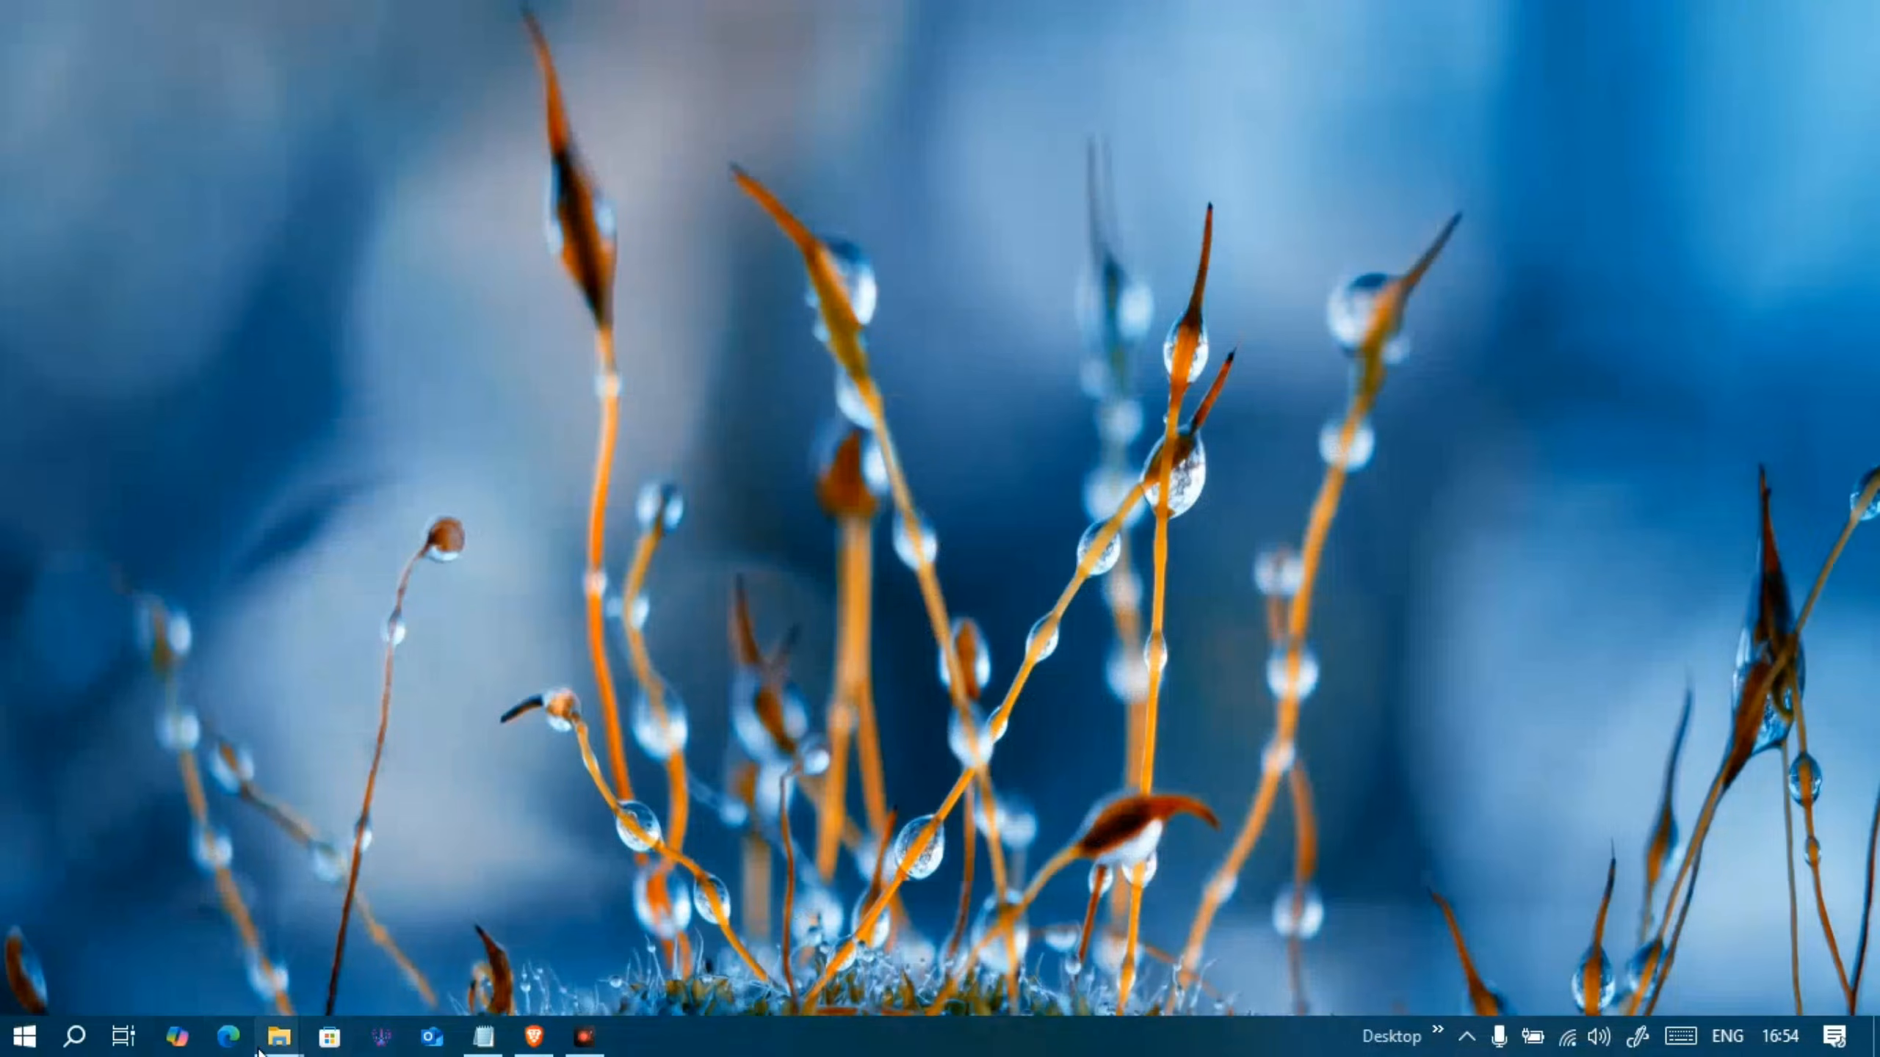
mouse_move(278, 1037)
left_click(343, 976)
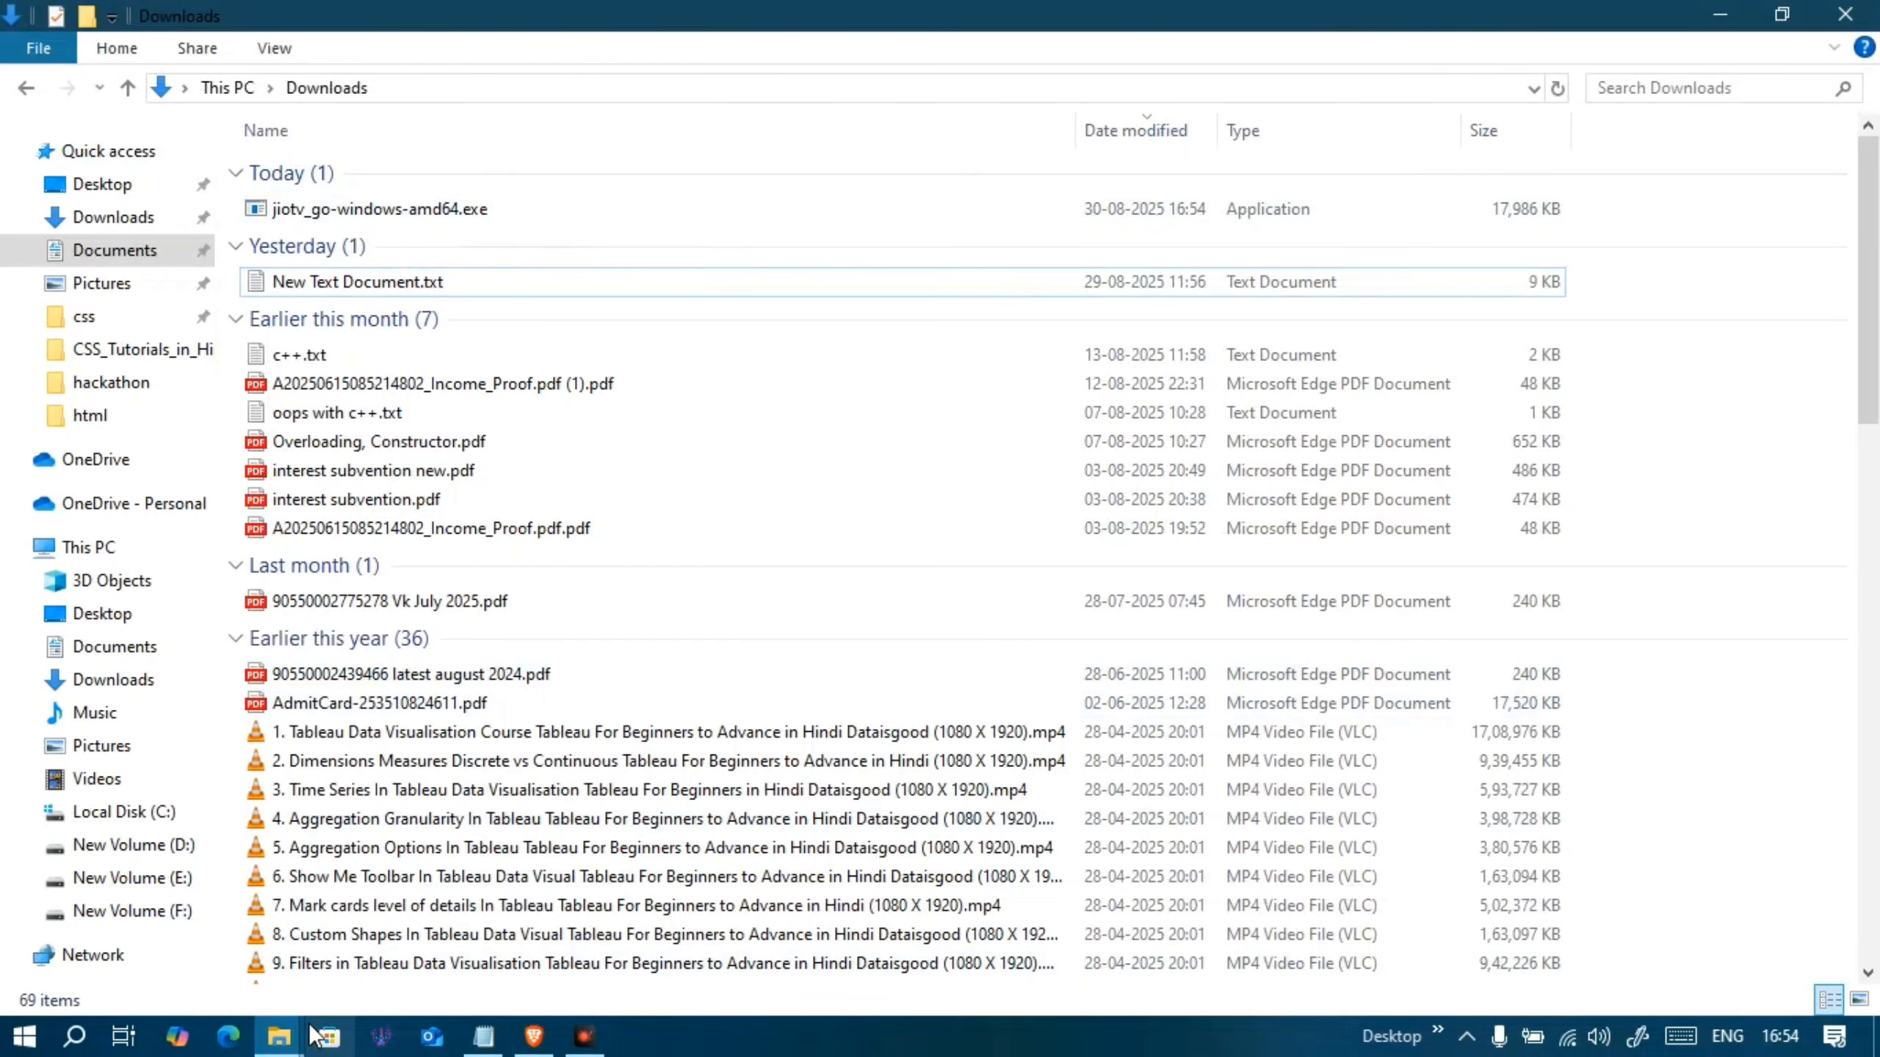
- Switch to the Videos folder and create a new folder named JioTv in it
mouse_move(296, 1037)
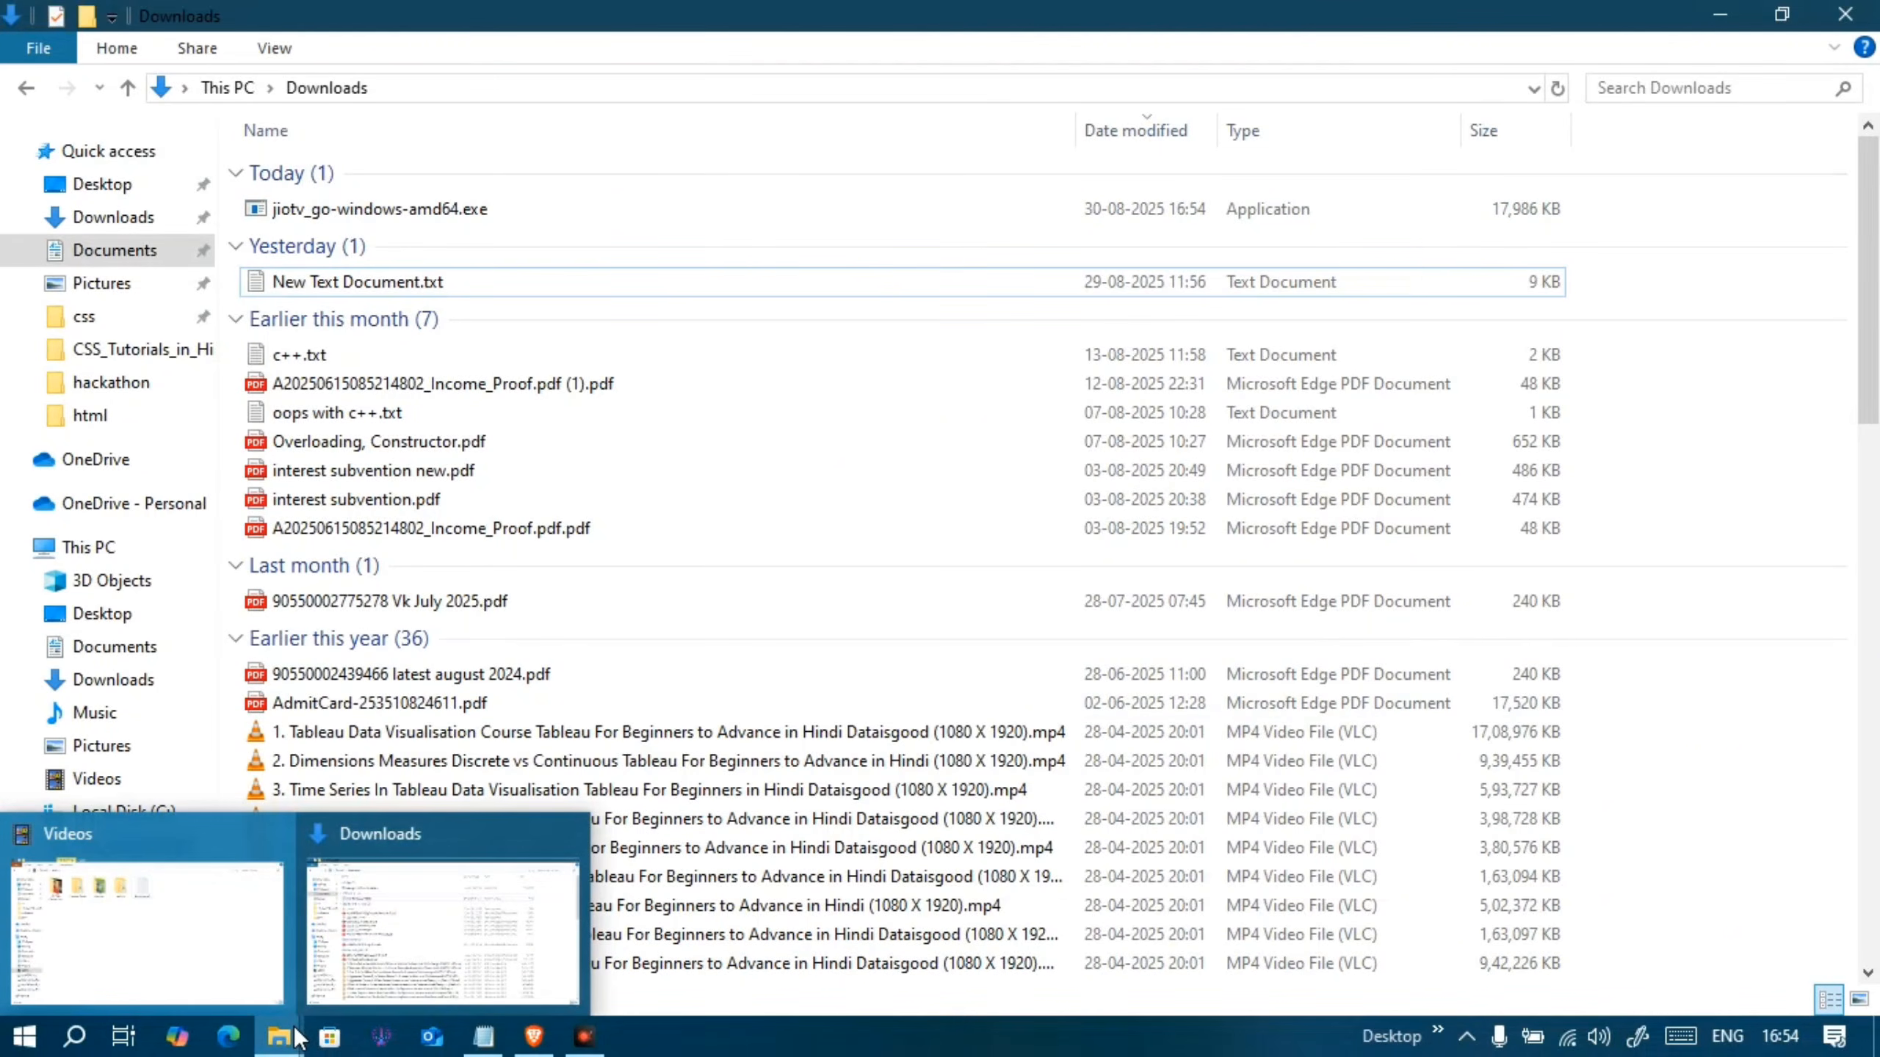
left_click(149, 929)
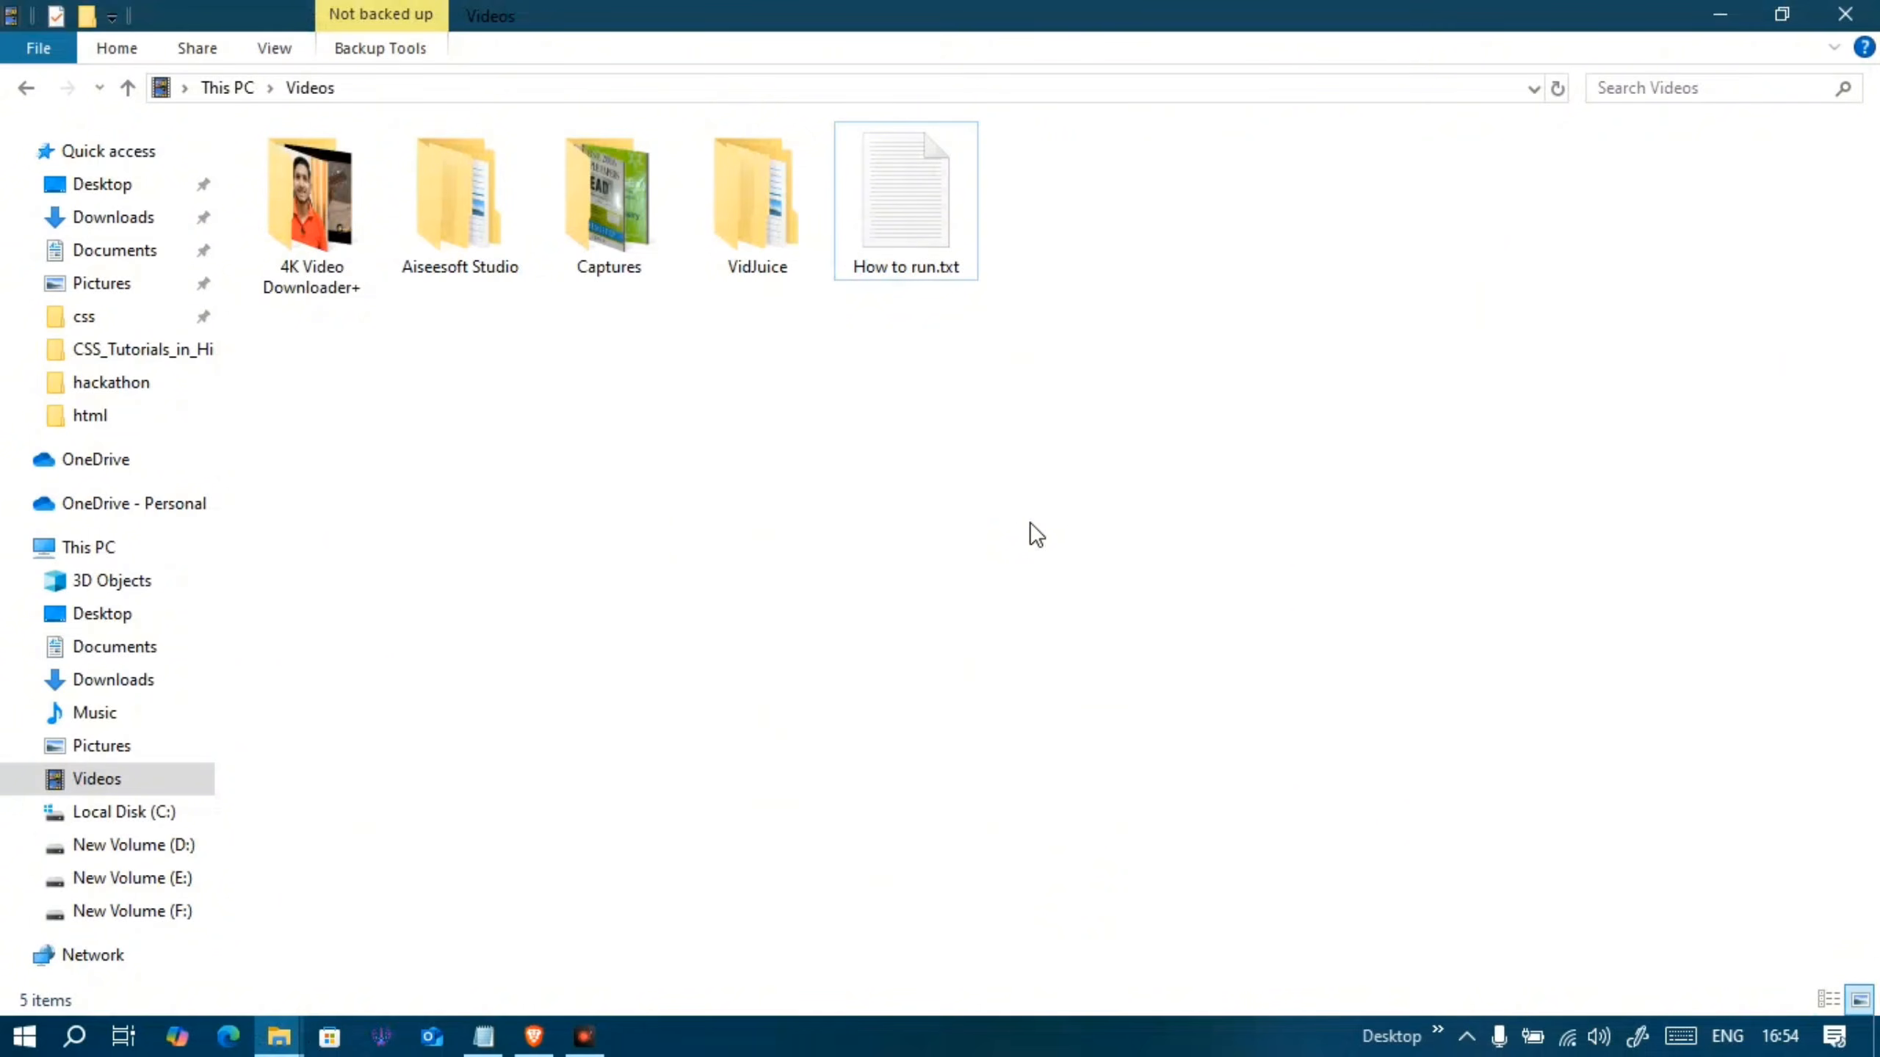
right_click(1030, 521)
mouse_move(1107, 854)
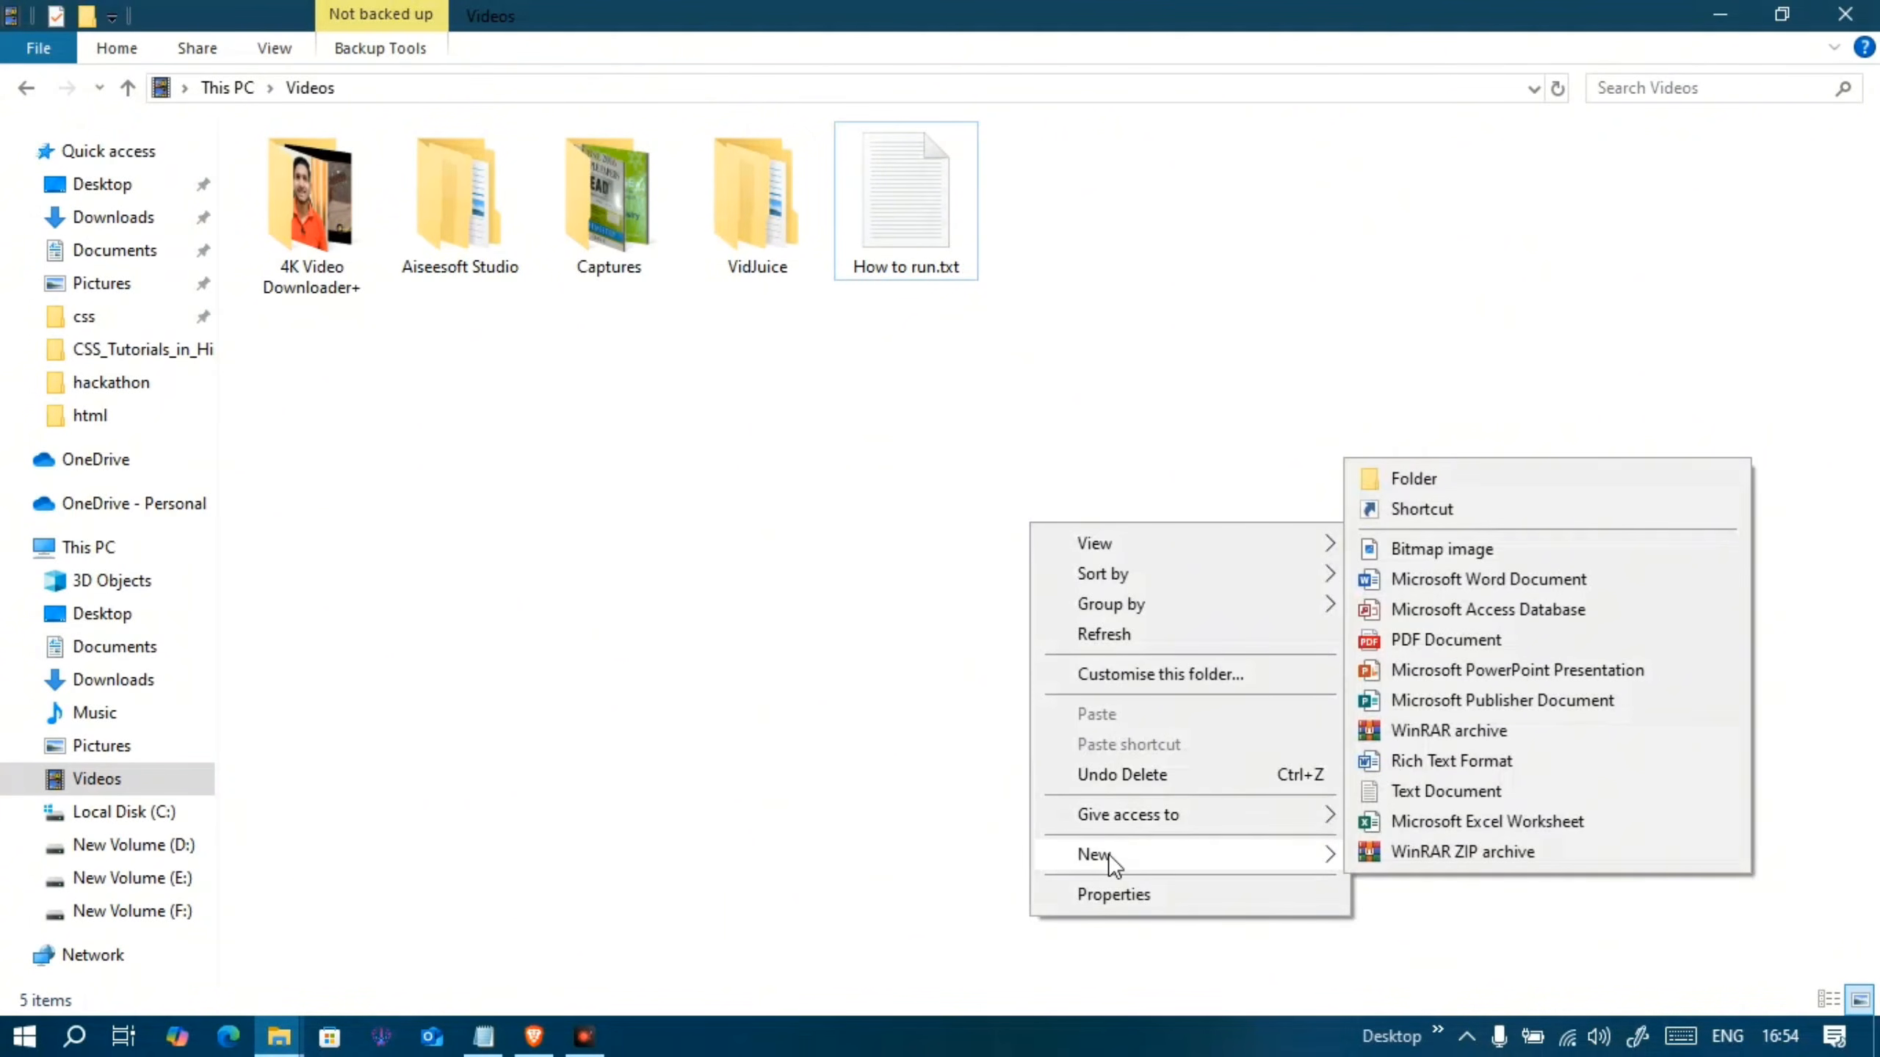
left_click(1415, 478)
type("Jio")
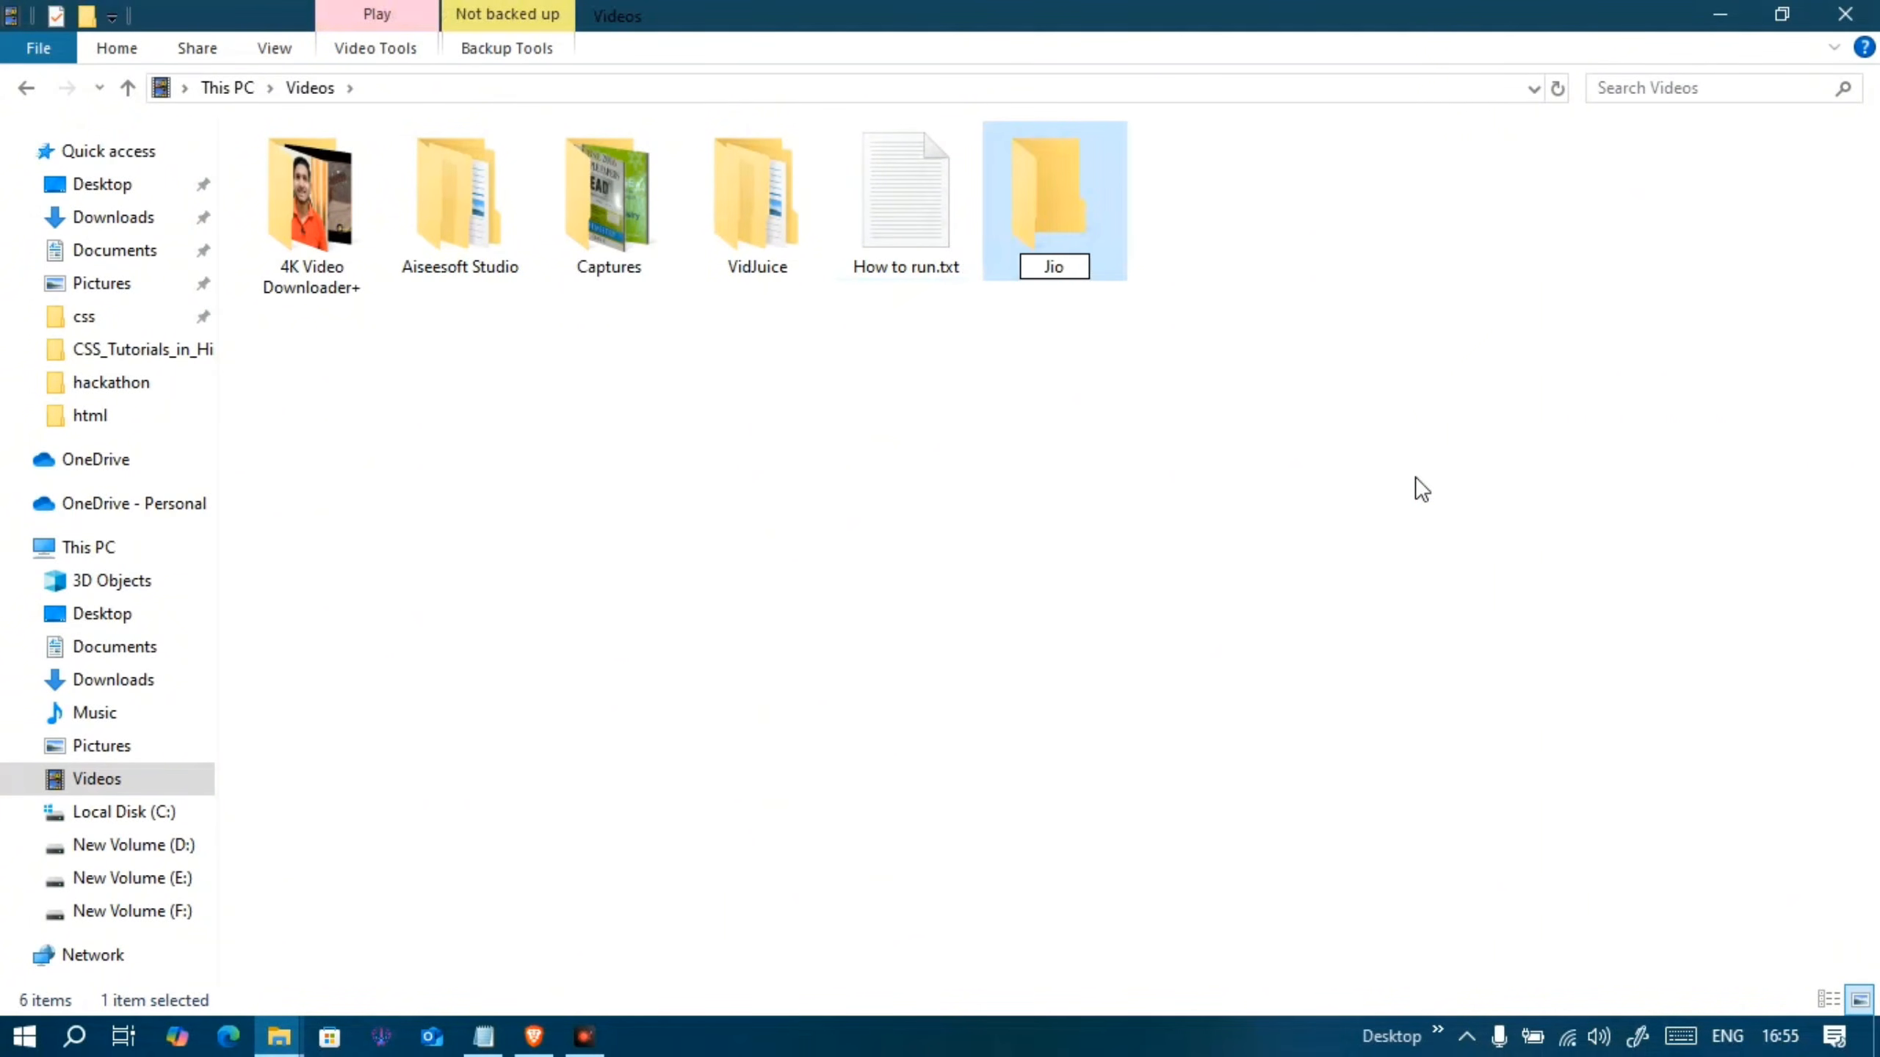
type("Tv")
- Transfer jiotv_go-windows-amd64.exe from the Downloads folder into the JioTv folder inside Videos
left_click(281, 1038)
left_click(443, 930)
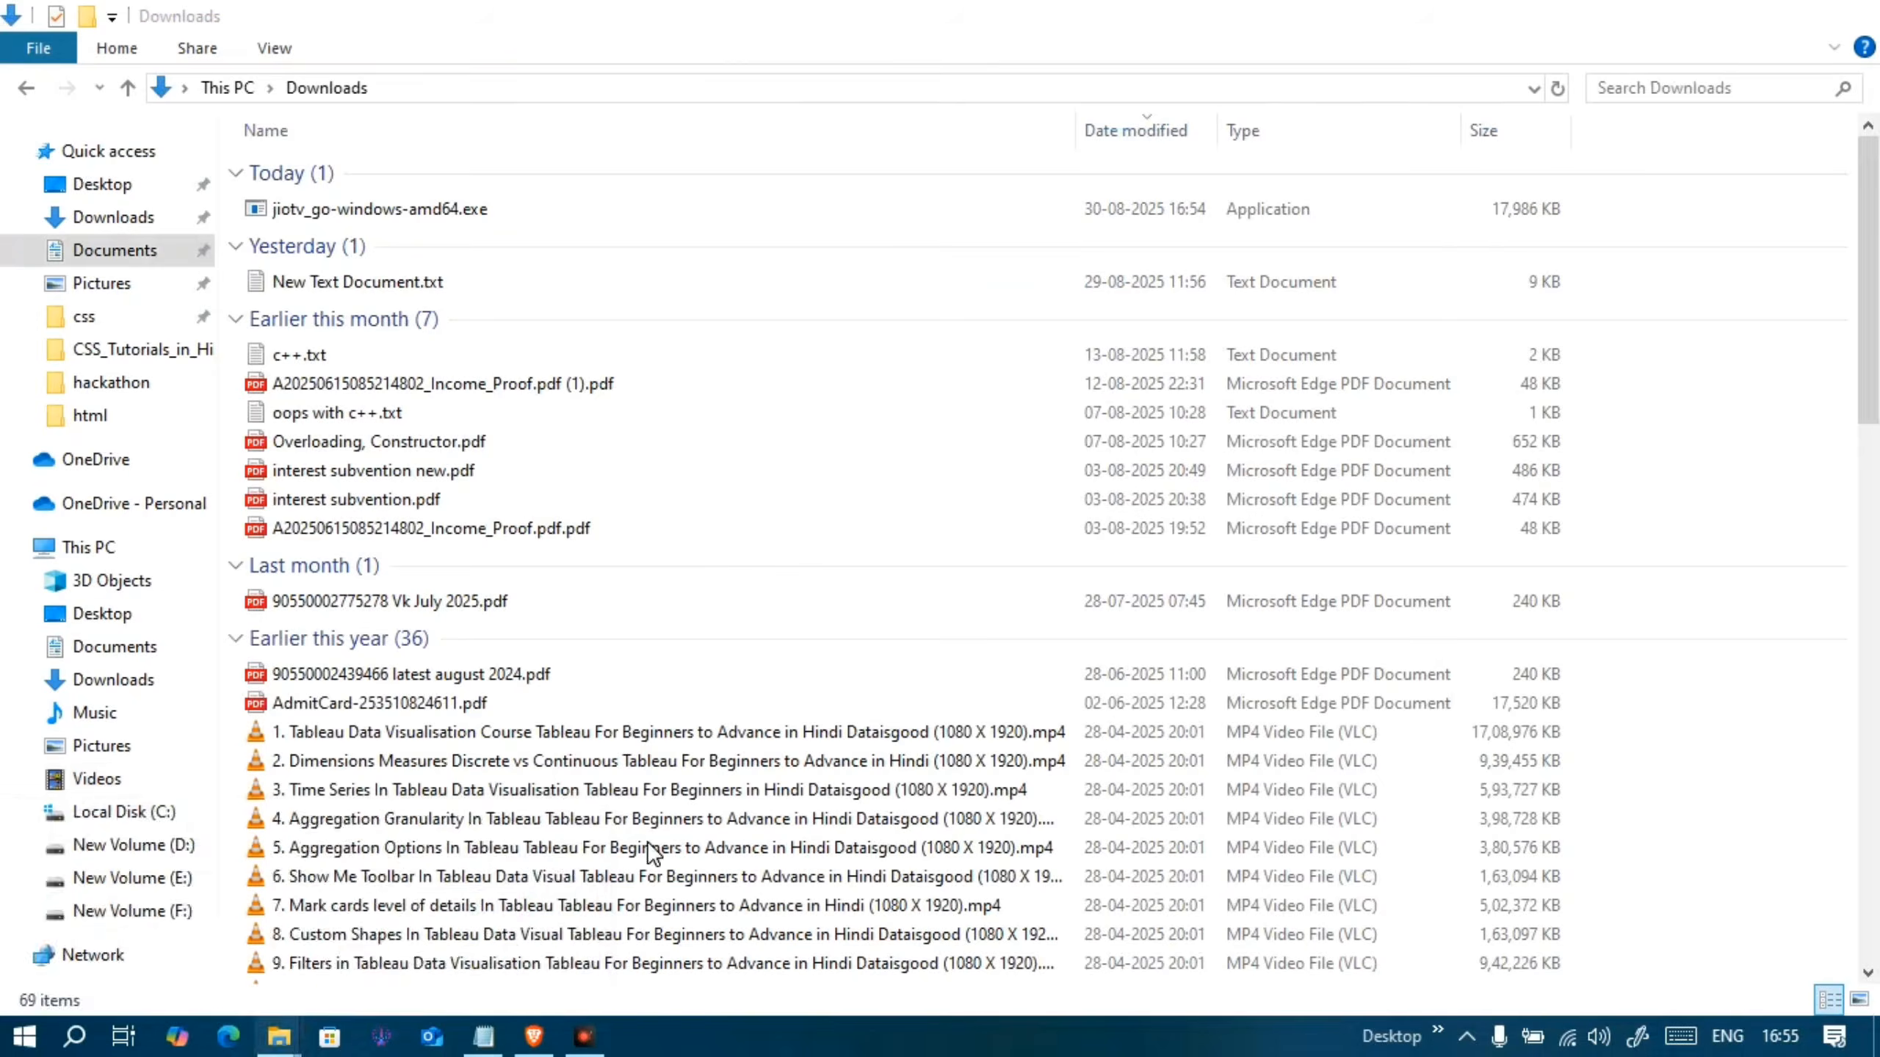
left_click(414, 210)
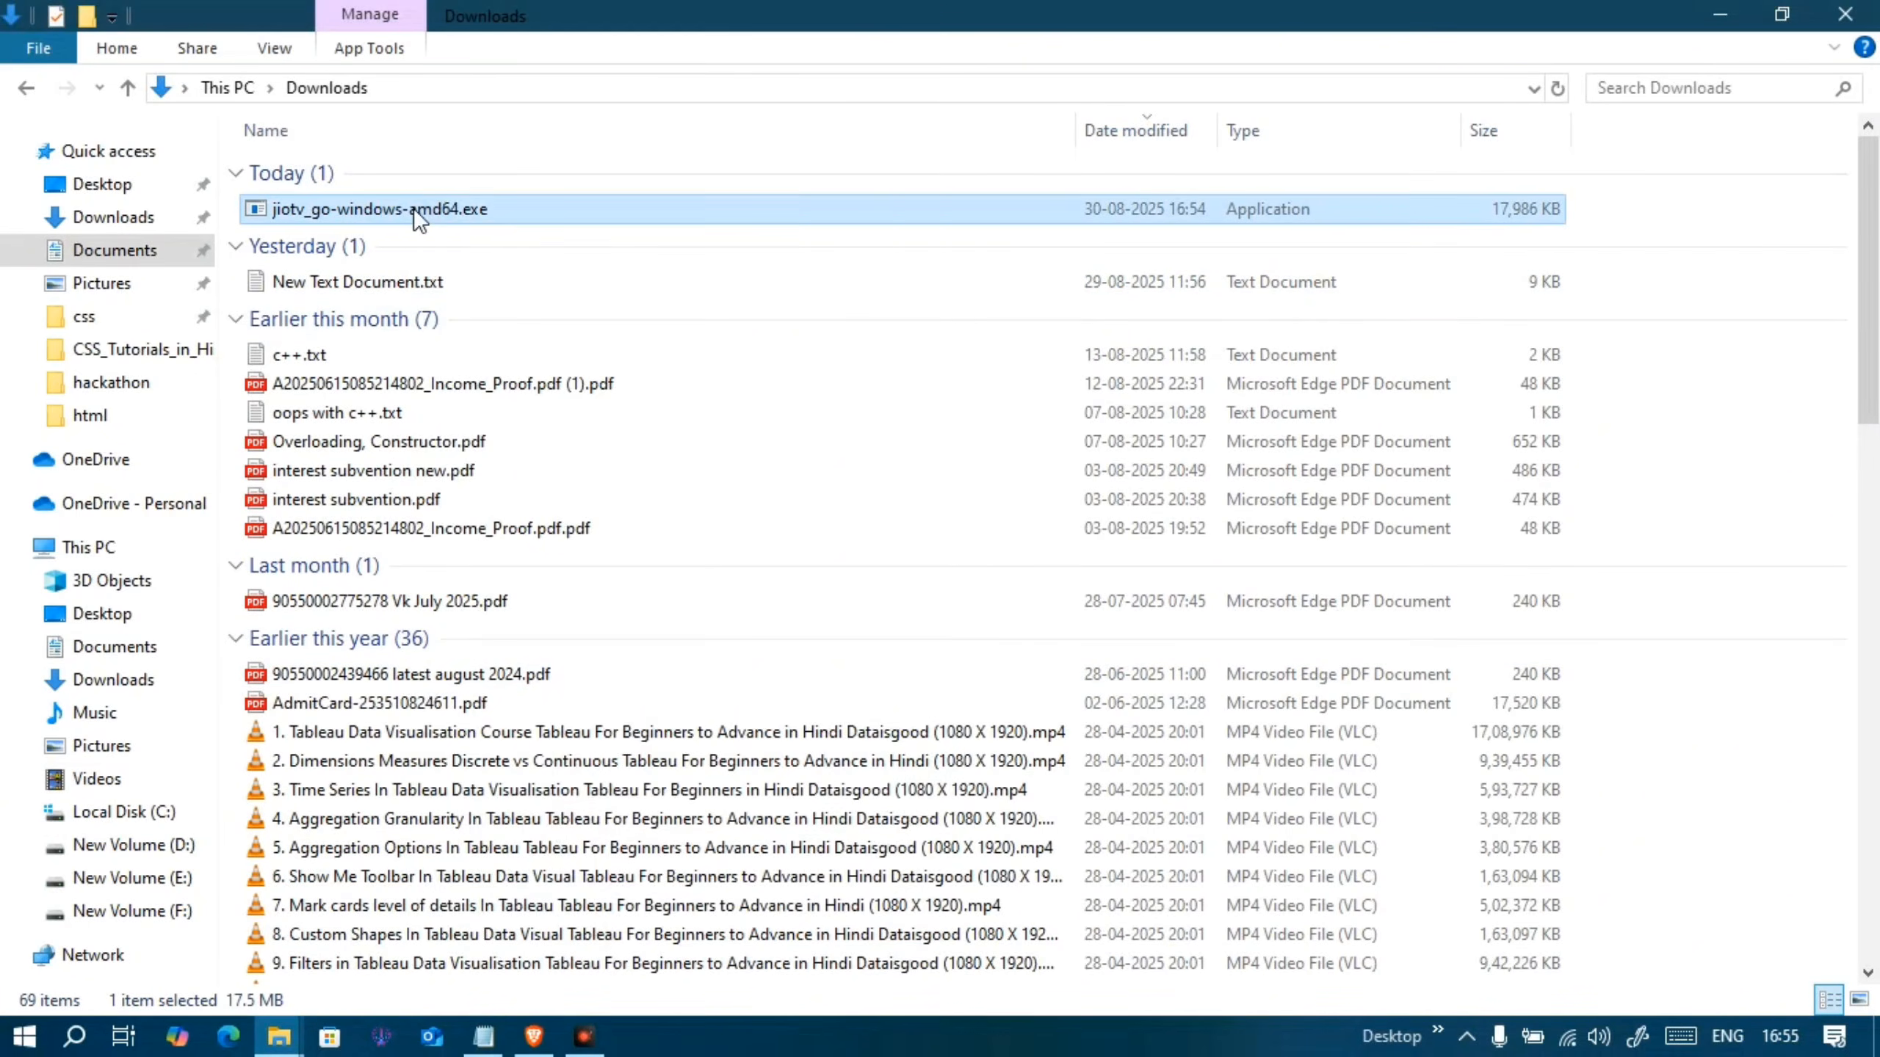
right_click(414, 209)
left_click(481, 821)
mouse_move(278, 1037)
left_click(145, 917)
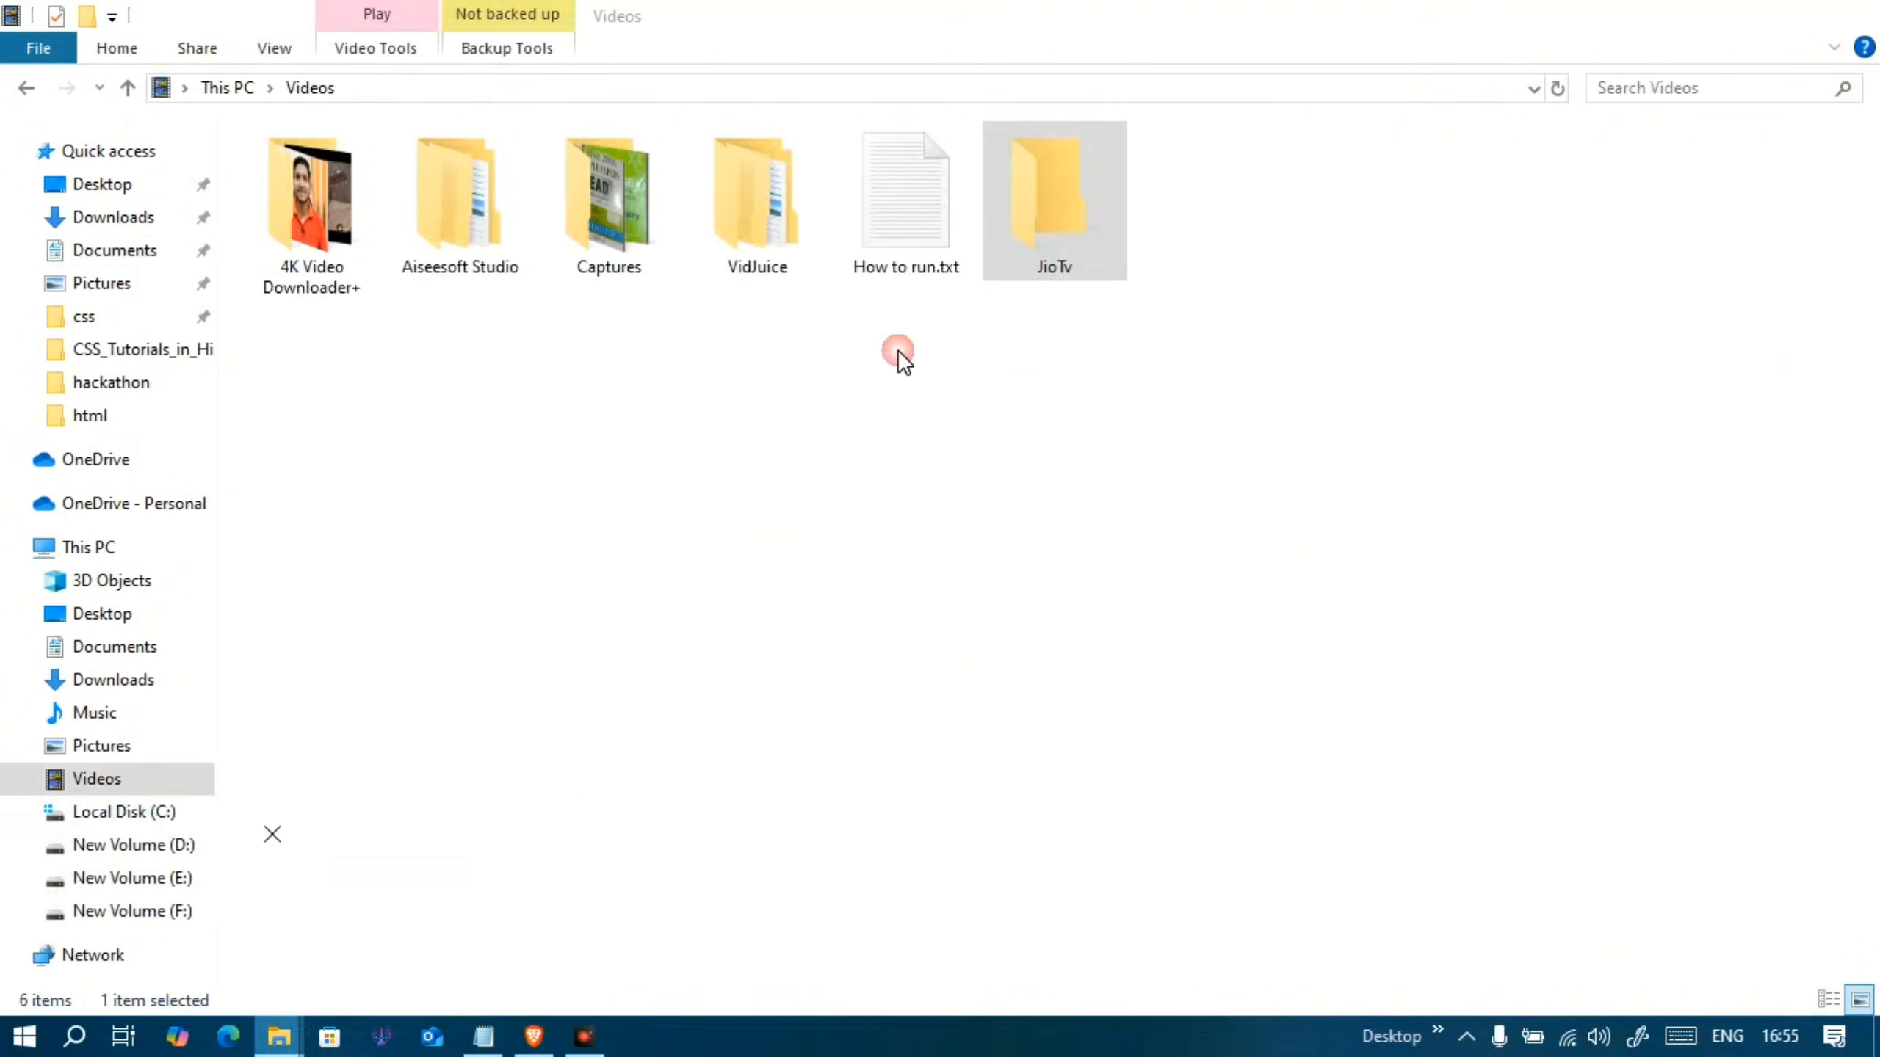
double_click(1090, 192)
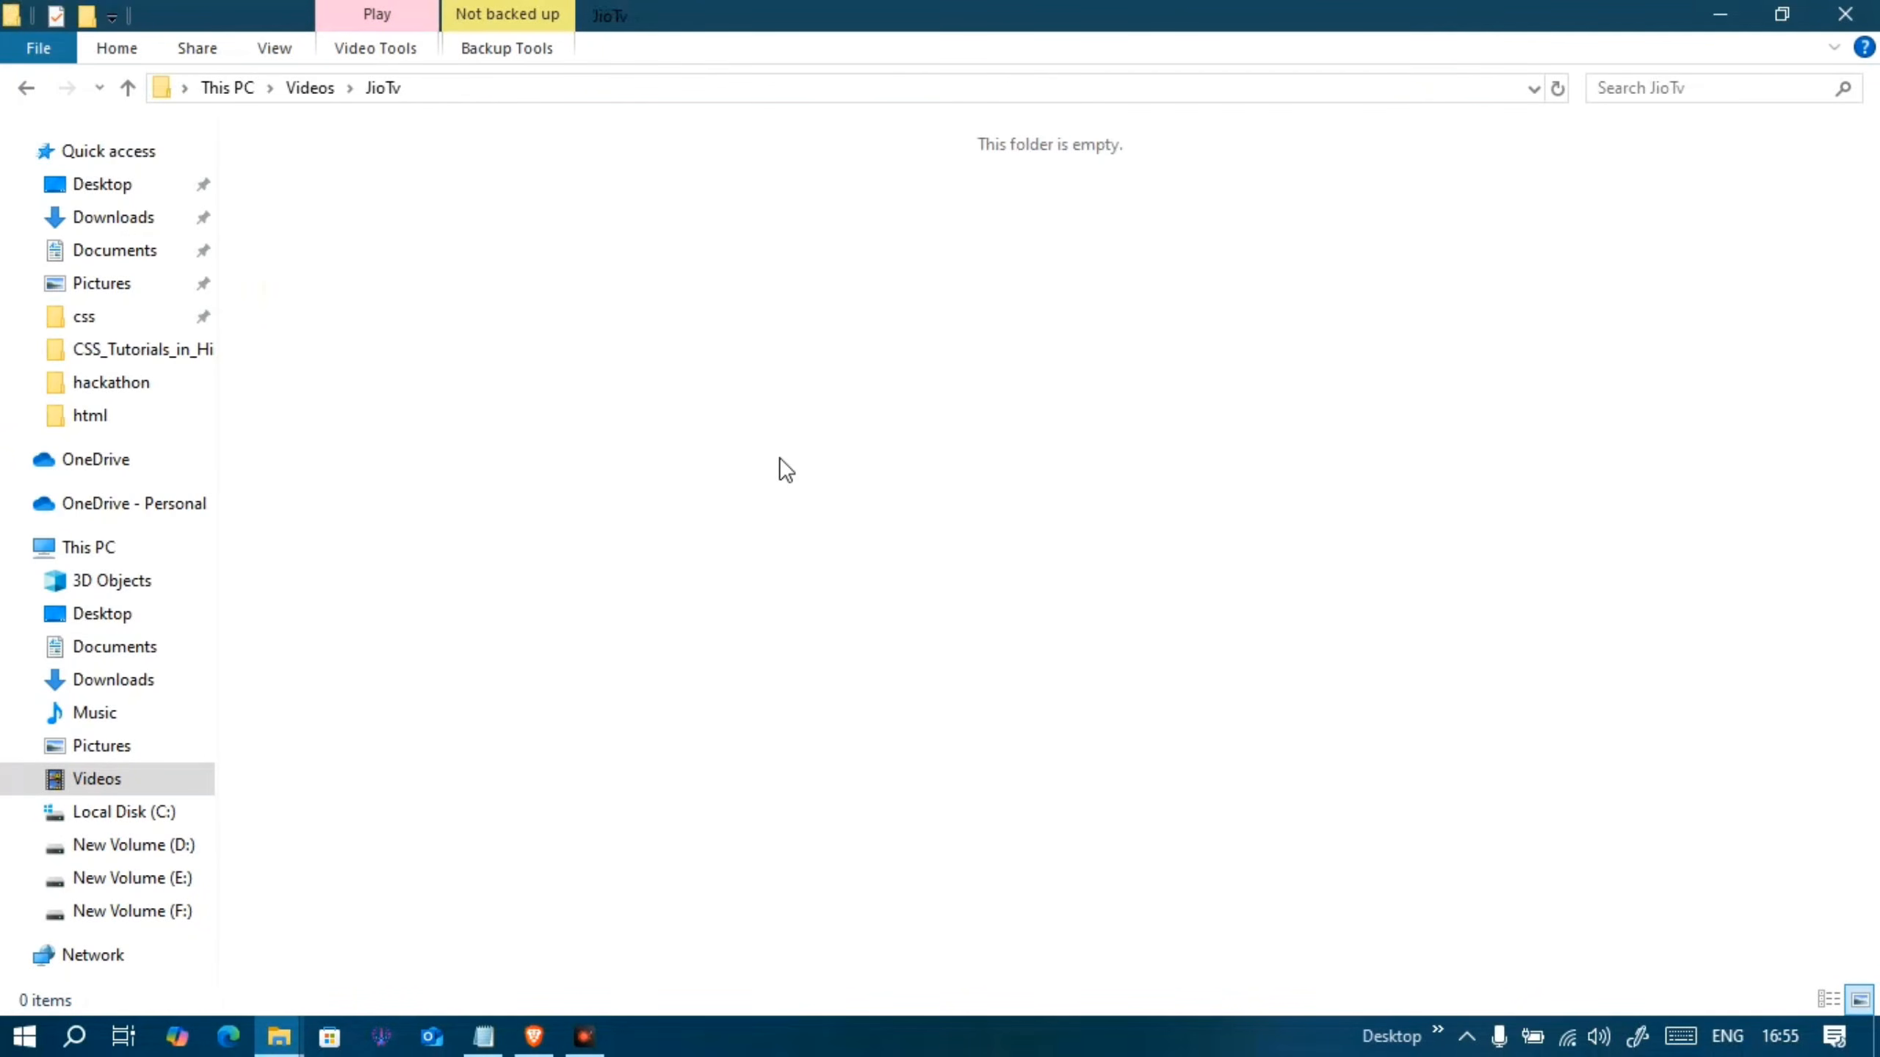
key("ctrl+v")
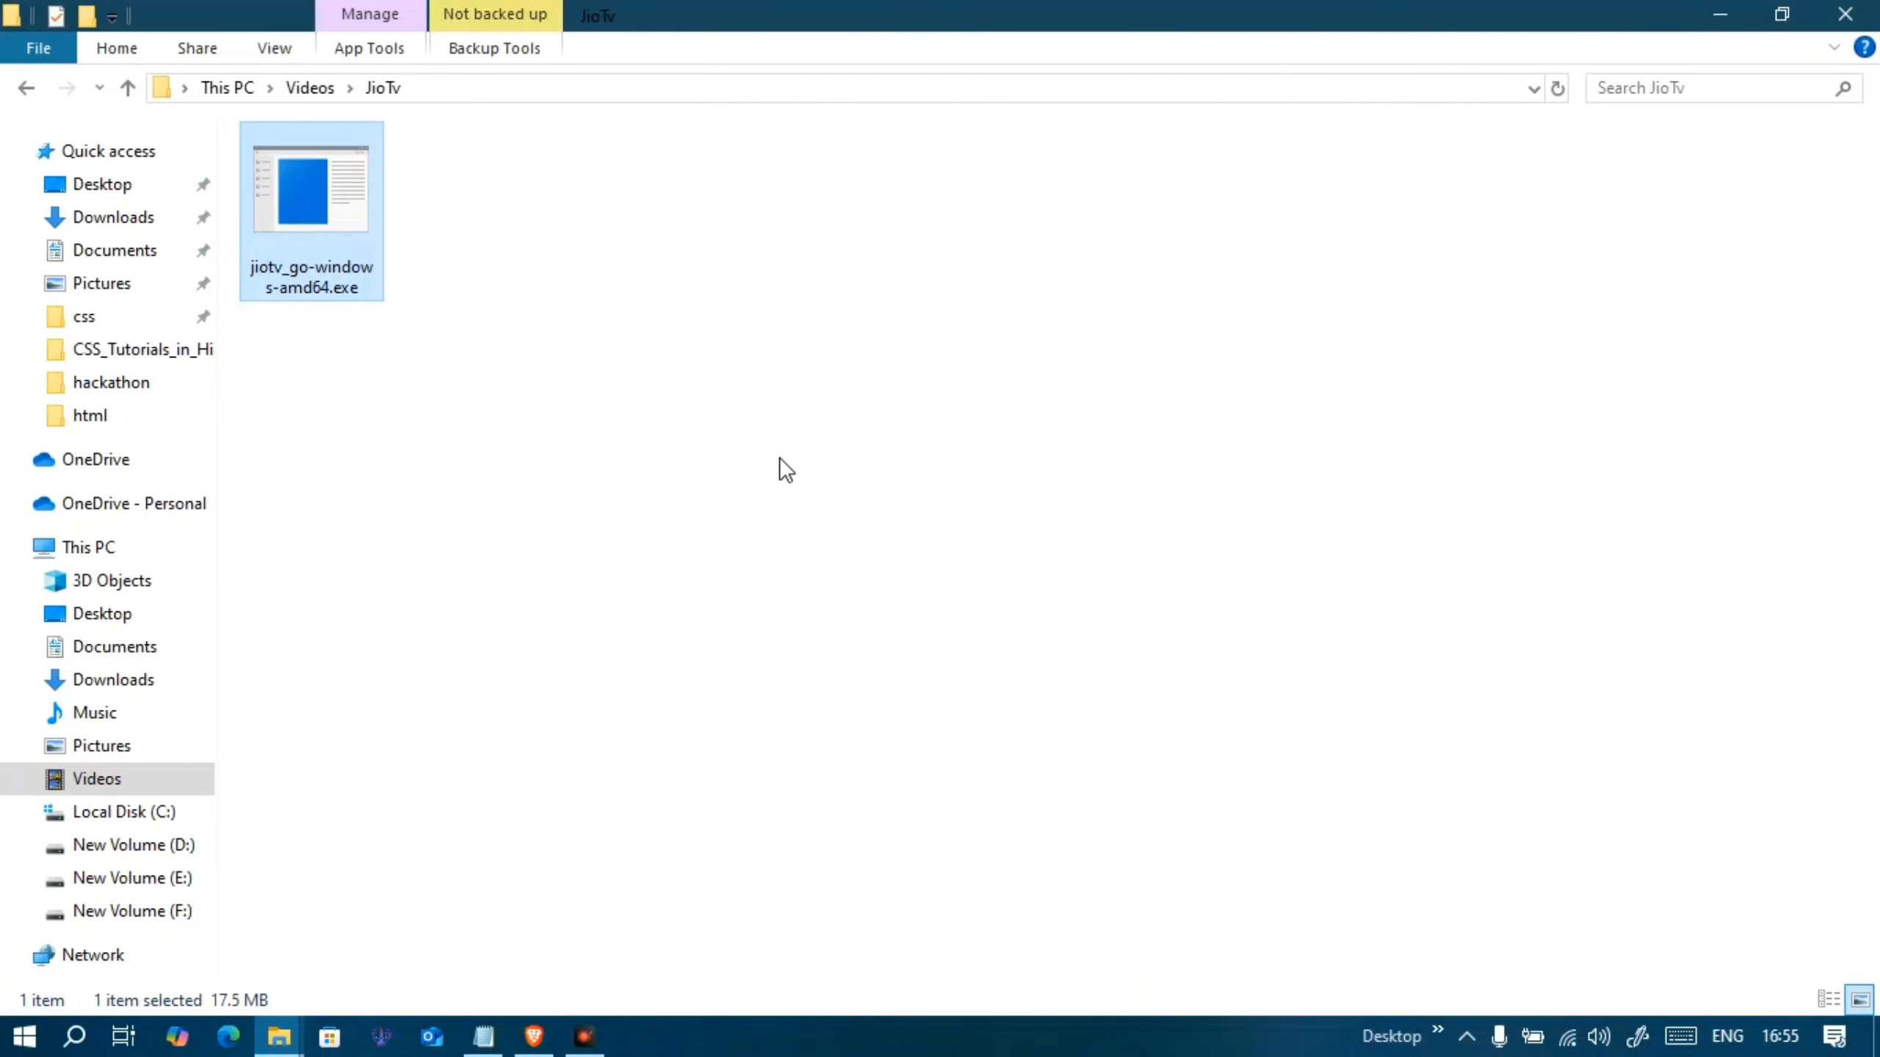
- Open a Command Prompt in the JioTv folder by running cmd from its path, and close it again
left_click(534, 83)
type("cmd")
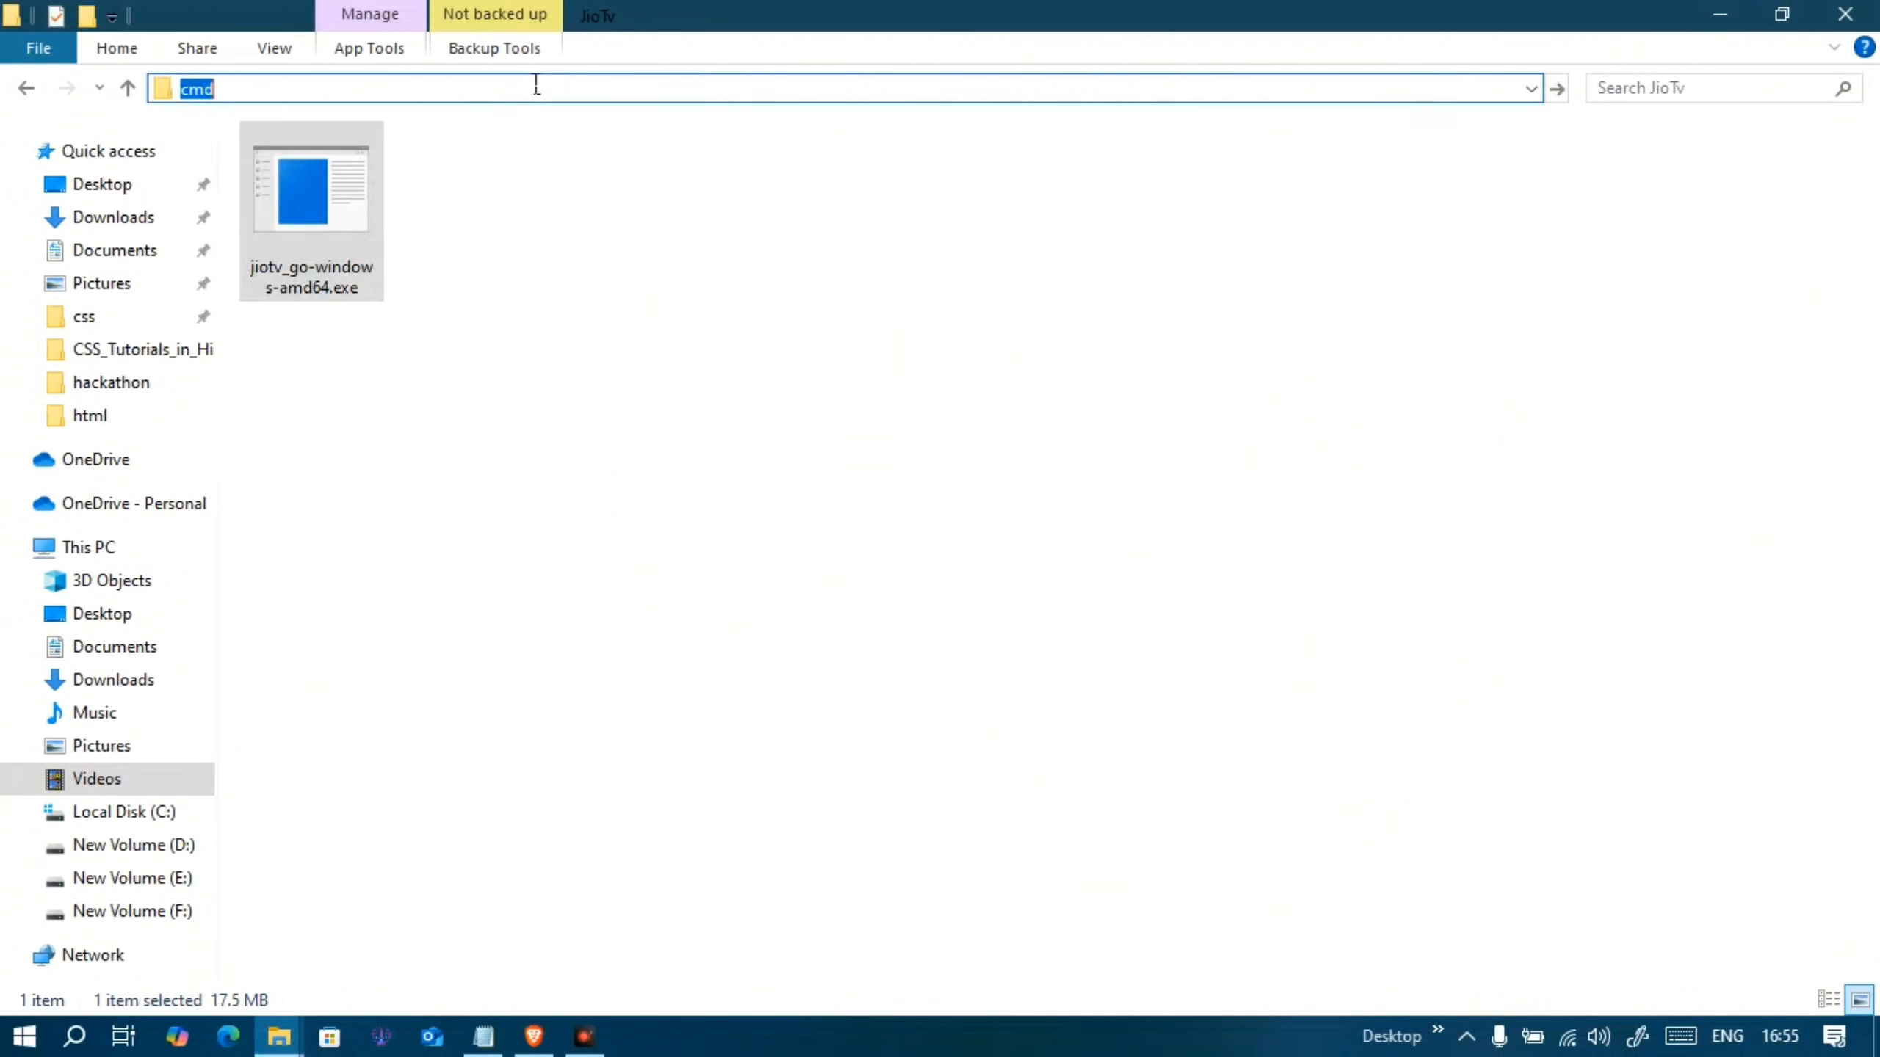
key("Return")
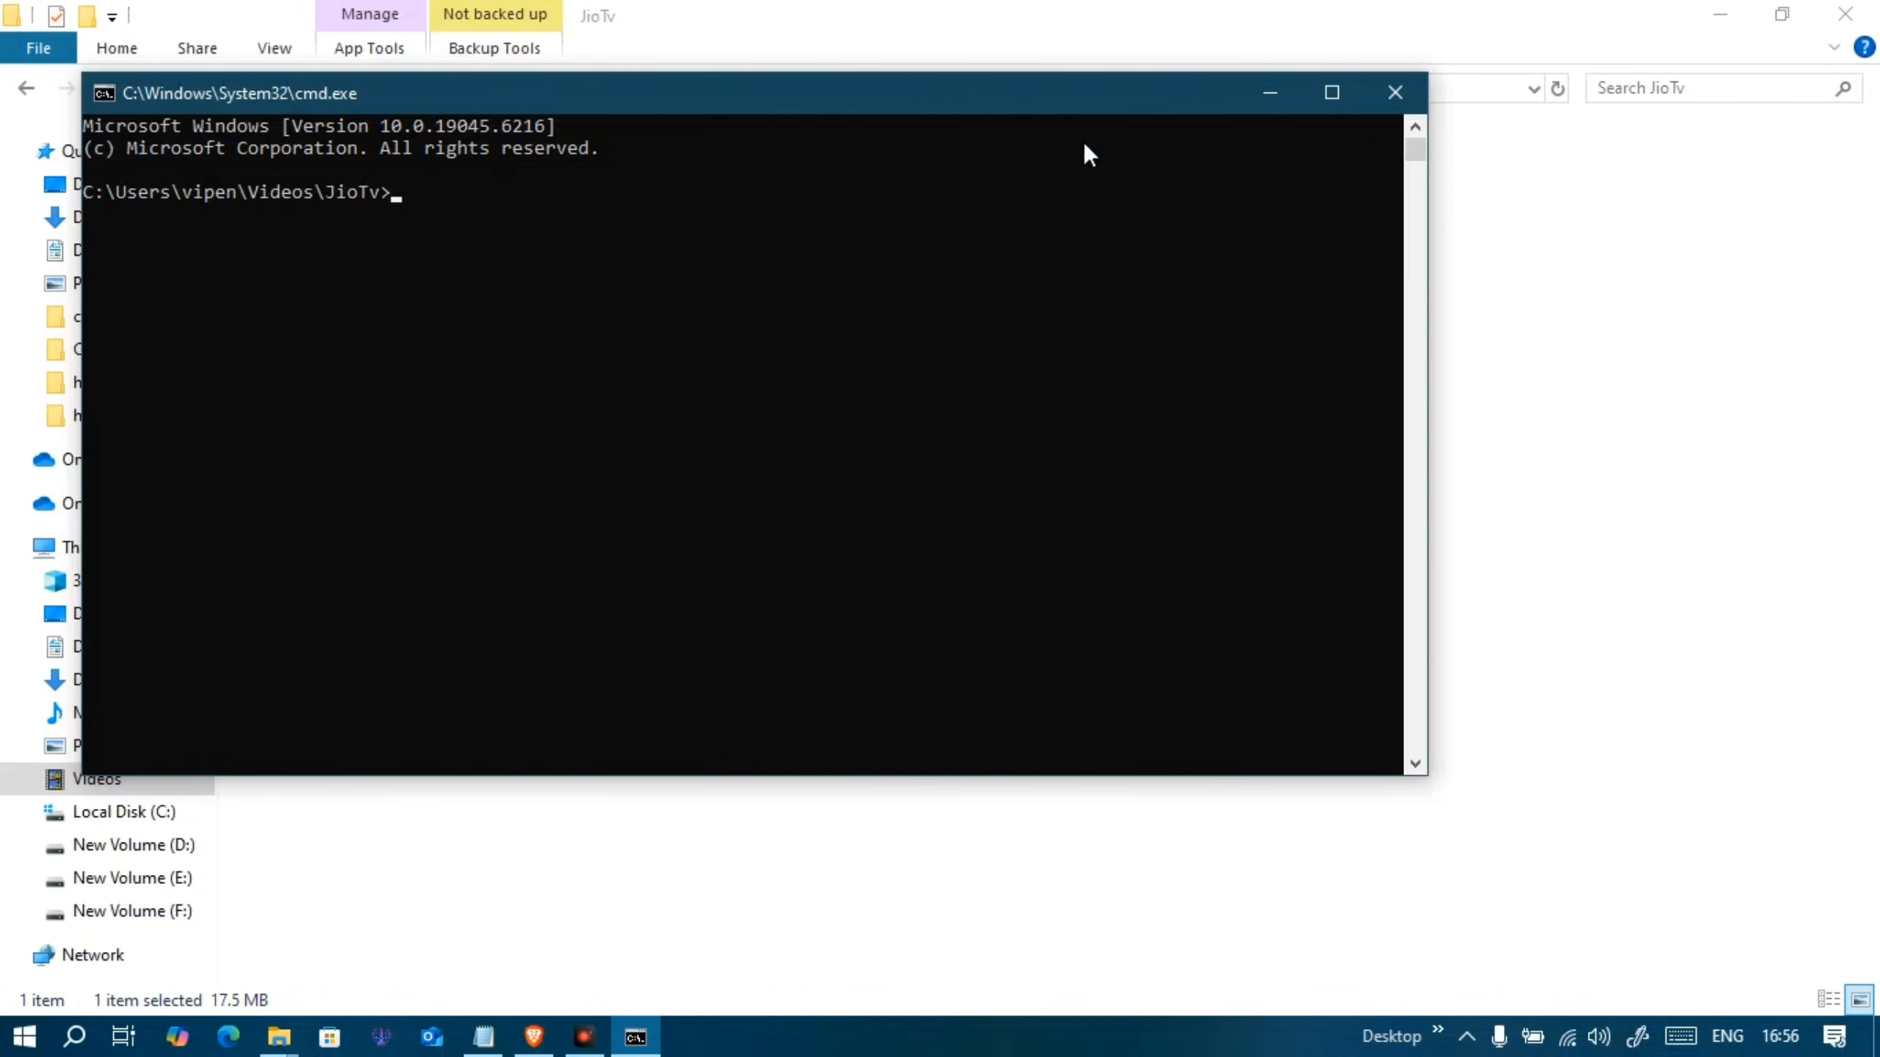
left_click(1398, 93)
- Go back to Videos, open a PowerShell window for the JioTv folder, and close it again
left_click(26, 87)
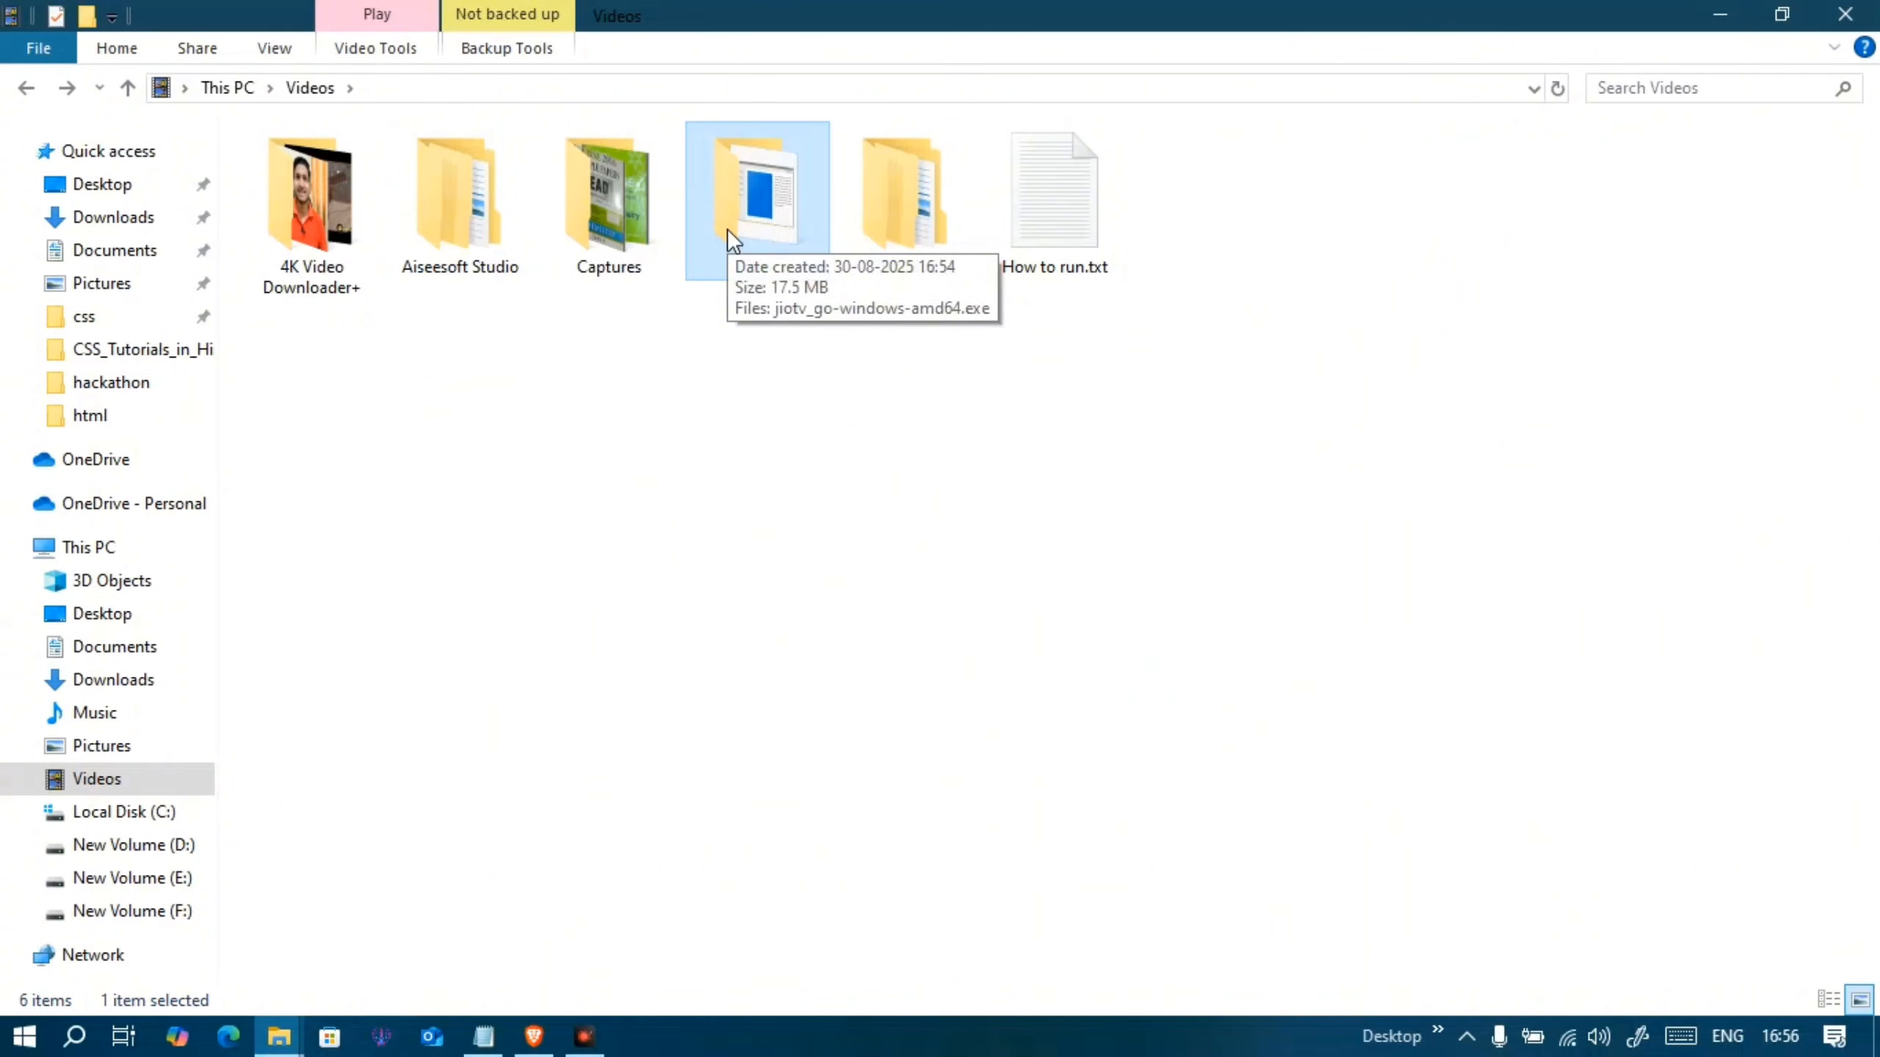
right_click(727, 230)
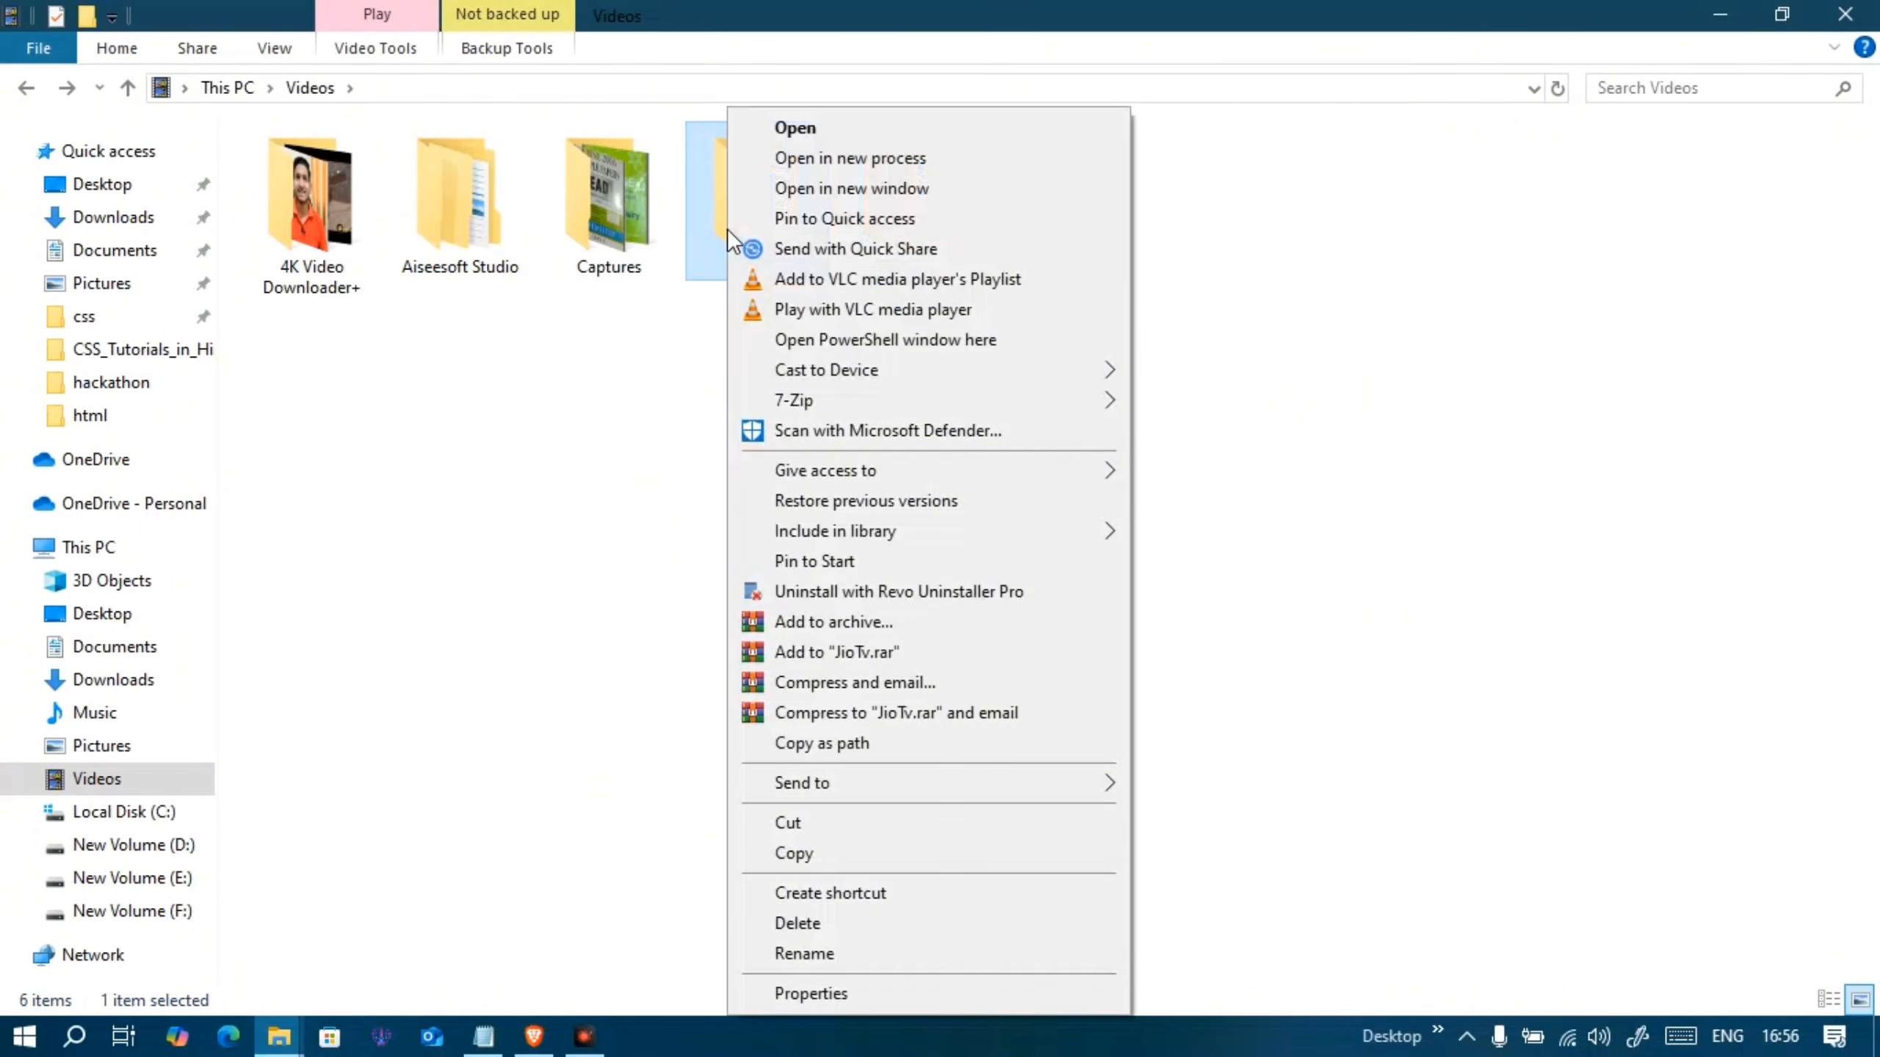
left_click(819, 341)
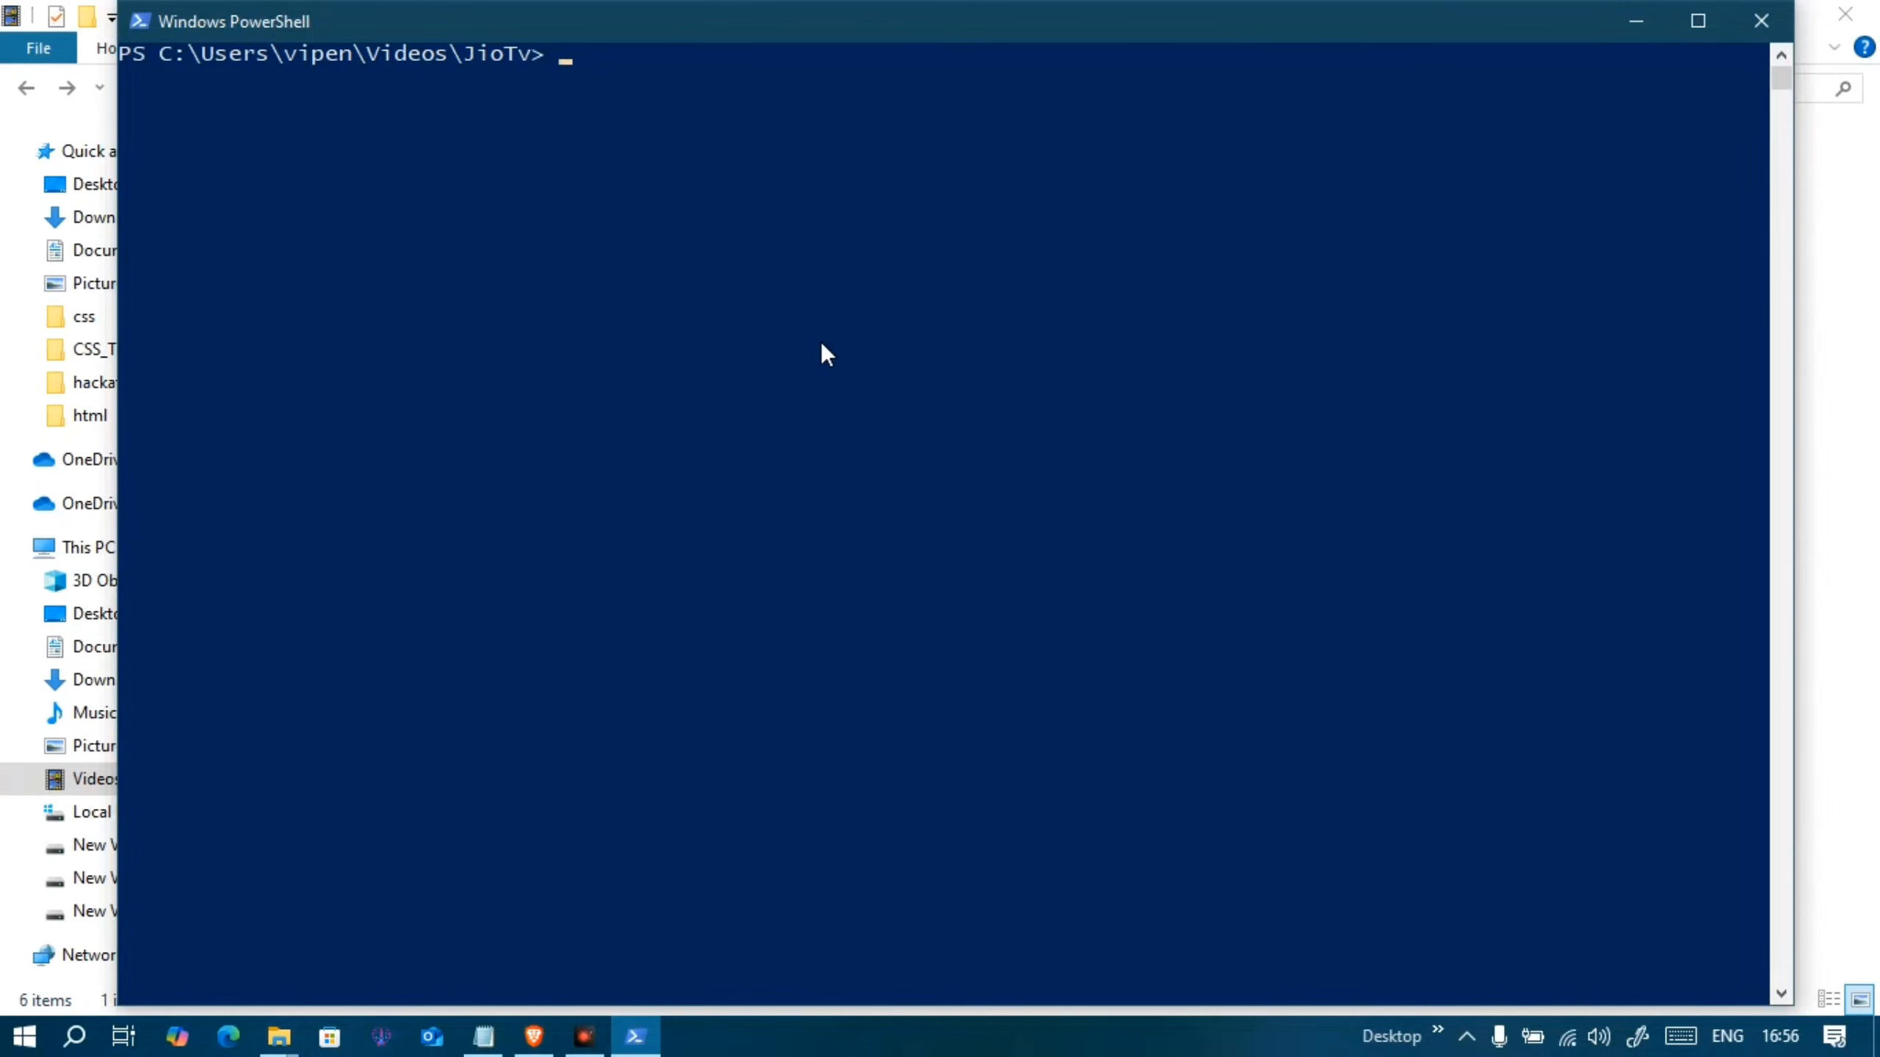
left_click(1783, 26)
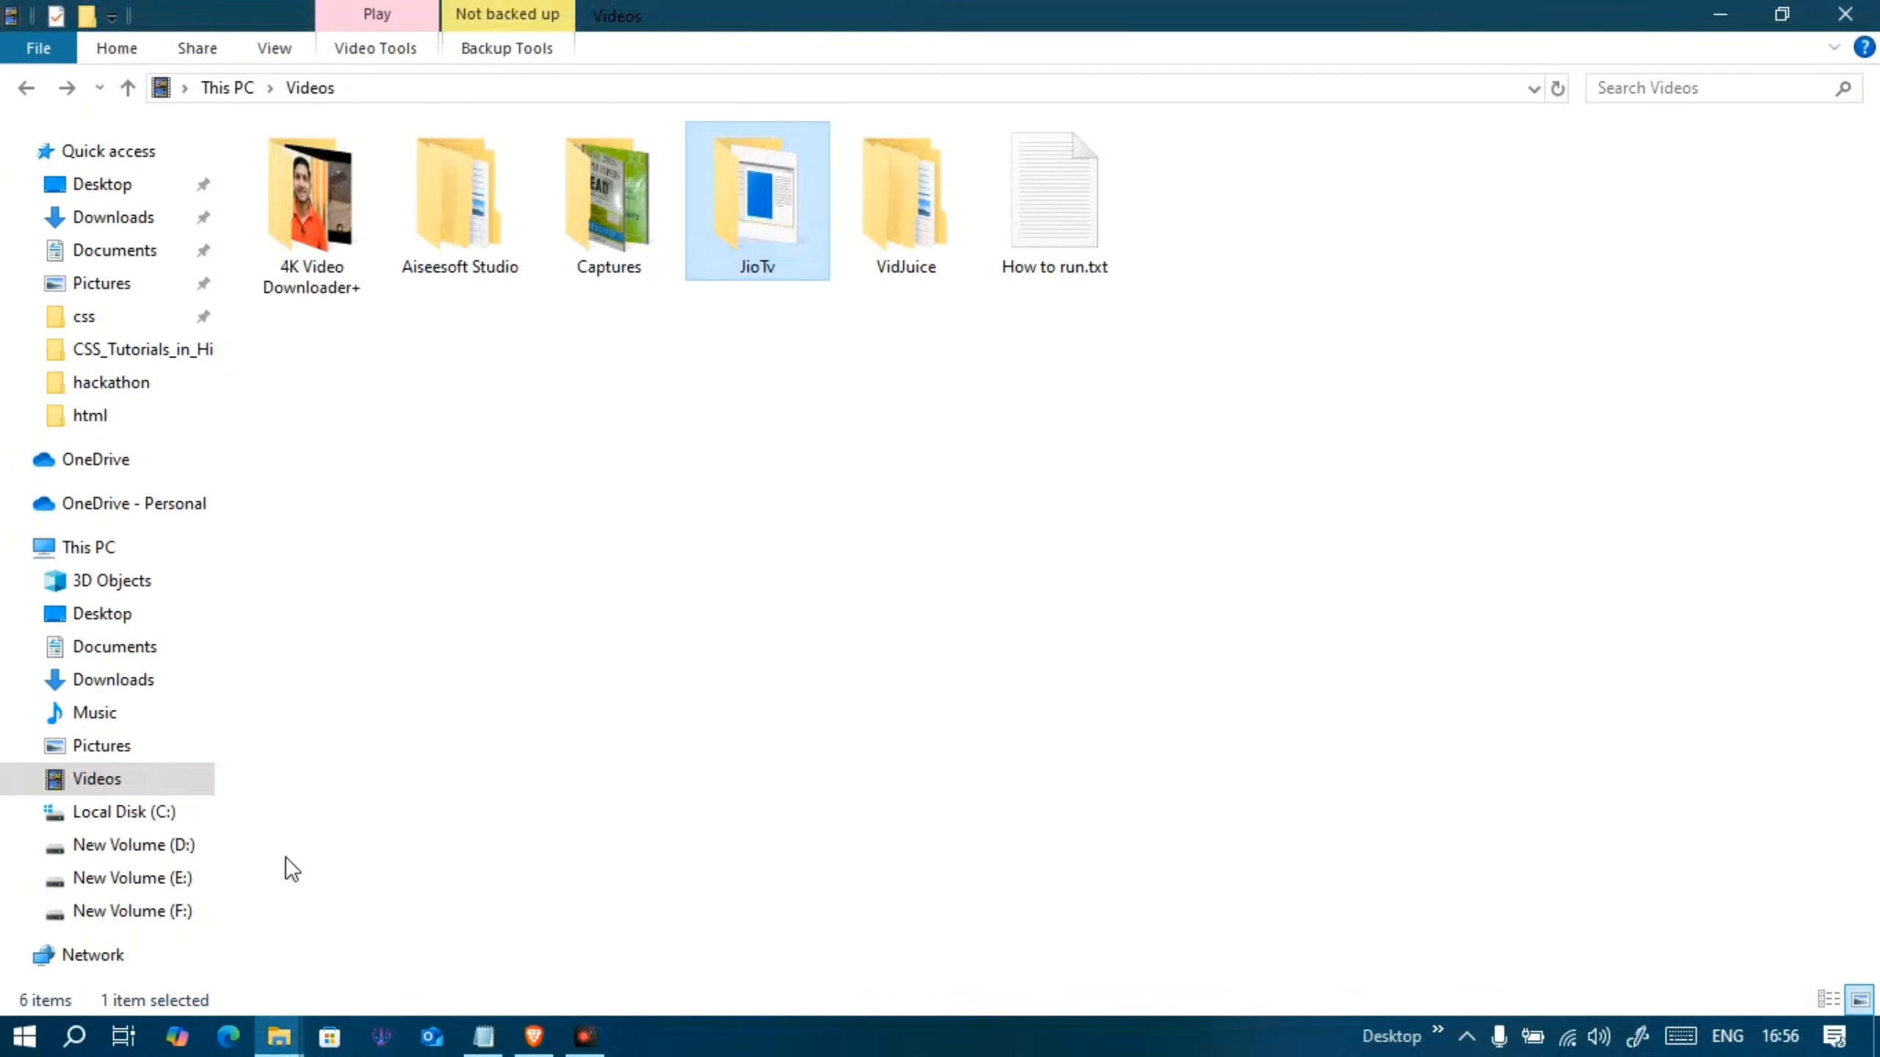
- Find Command Prompt with a cmd search, change directory with cd to the dropped-in JioTv folder path, and close the window
left_click(80, 1036)
type("cmd")
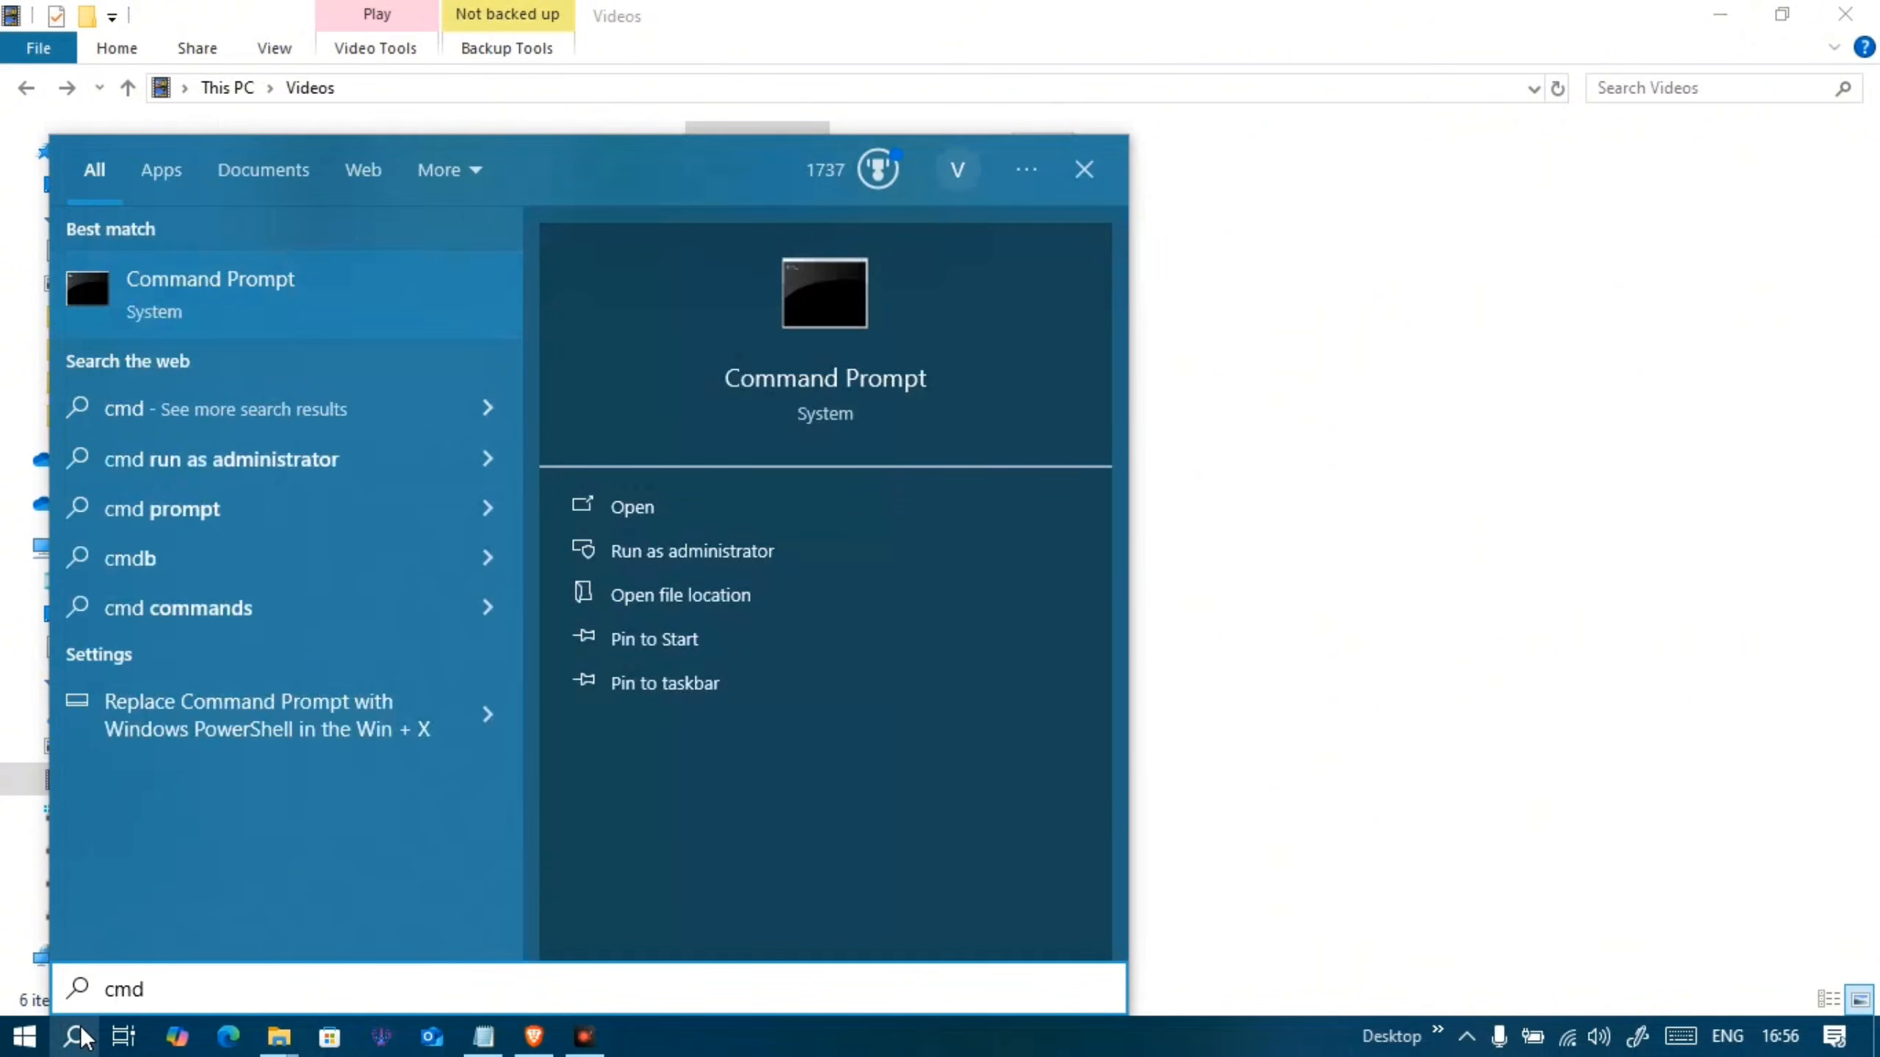
key("Return")
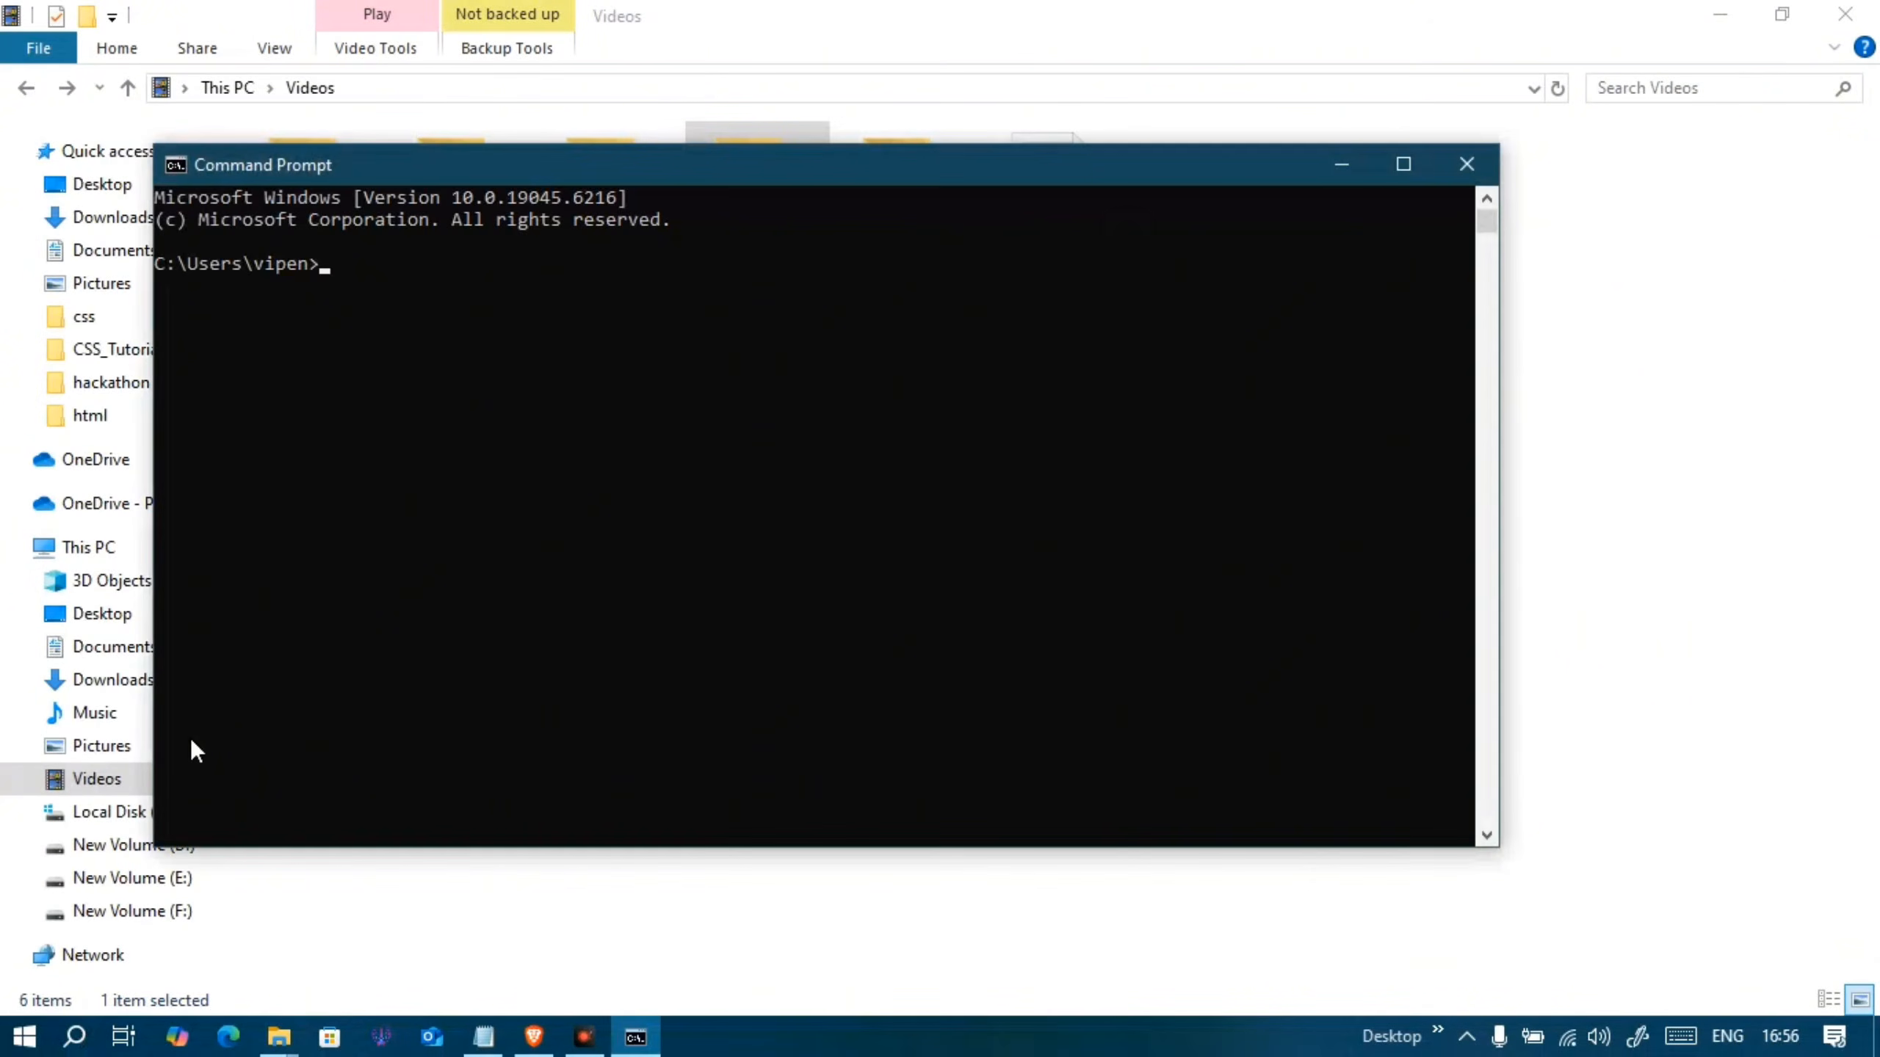
type("cd")
left_click_drag(511, 172, 1128, 338)
left_click_drag(733, 187, 1274, 520)
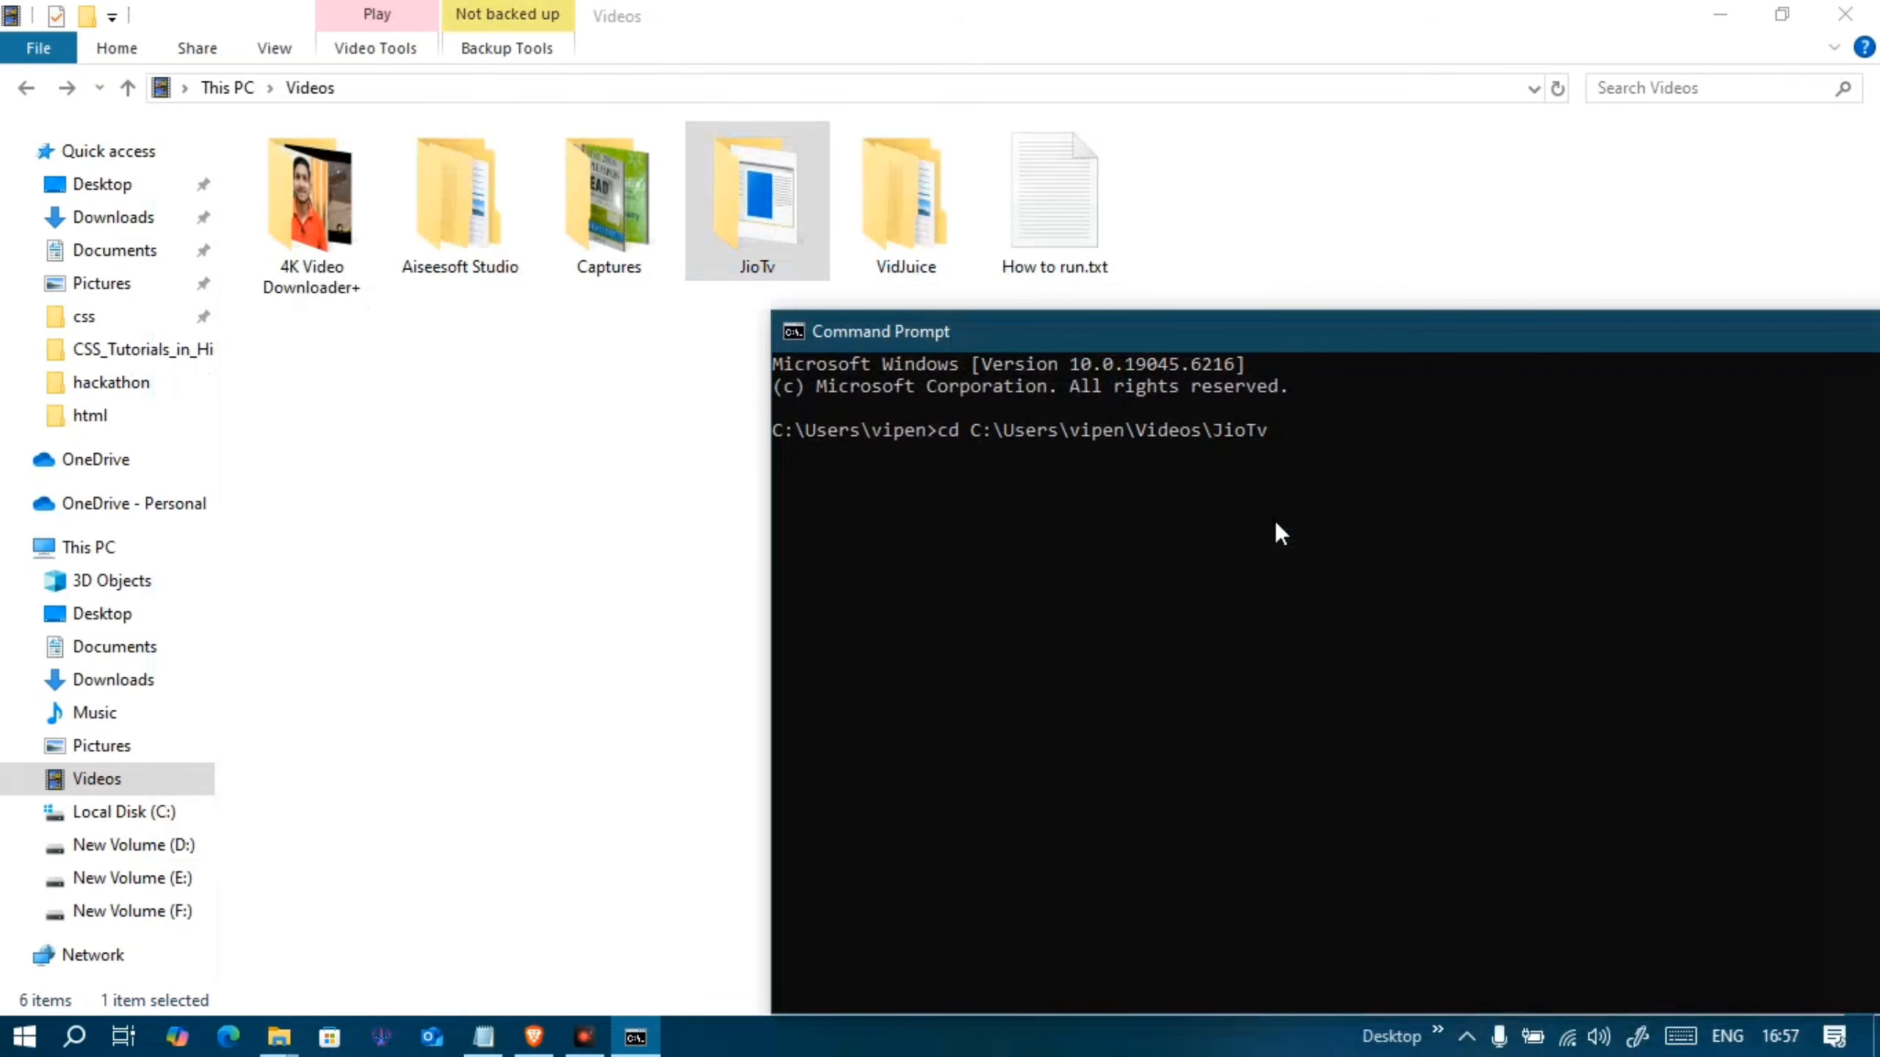
key("Return")
left_click_drag(1167, 332, 652, 164)
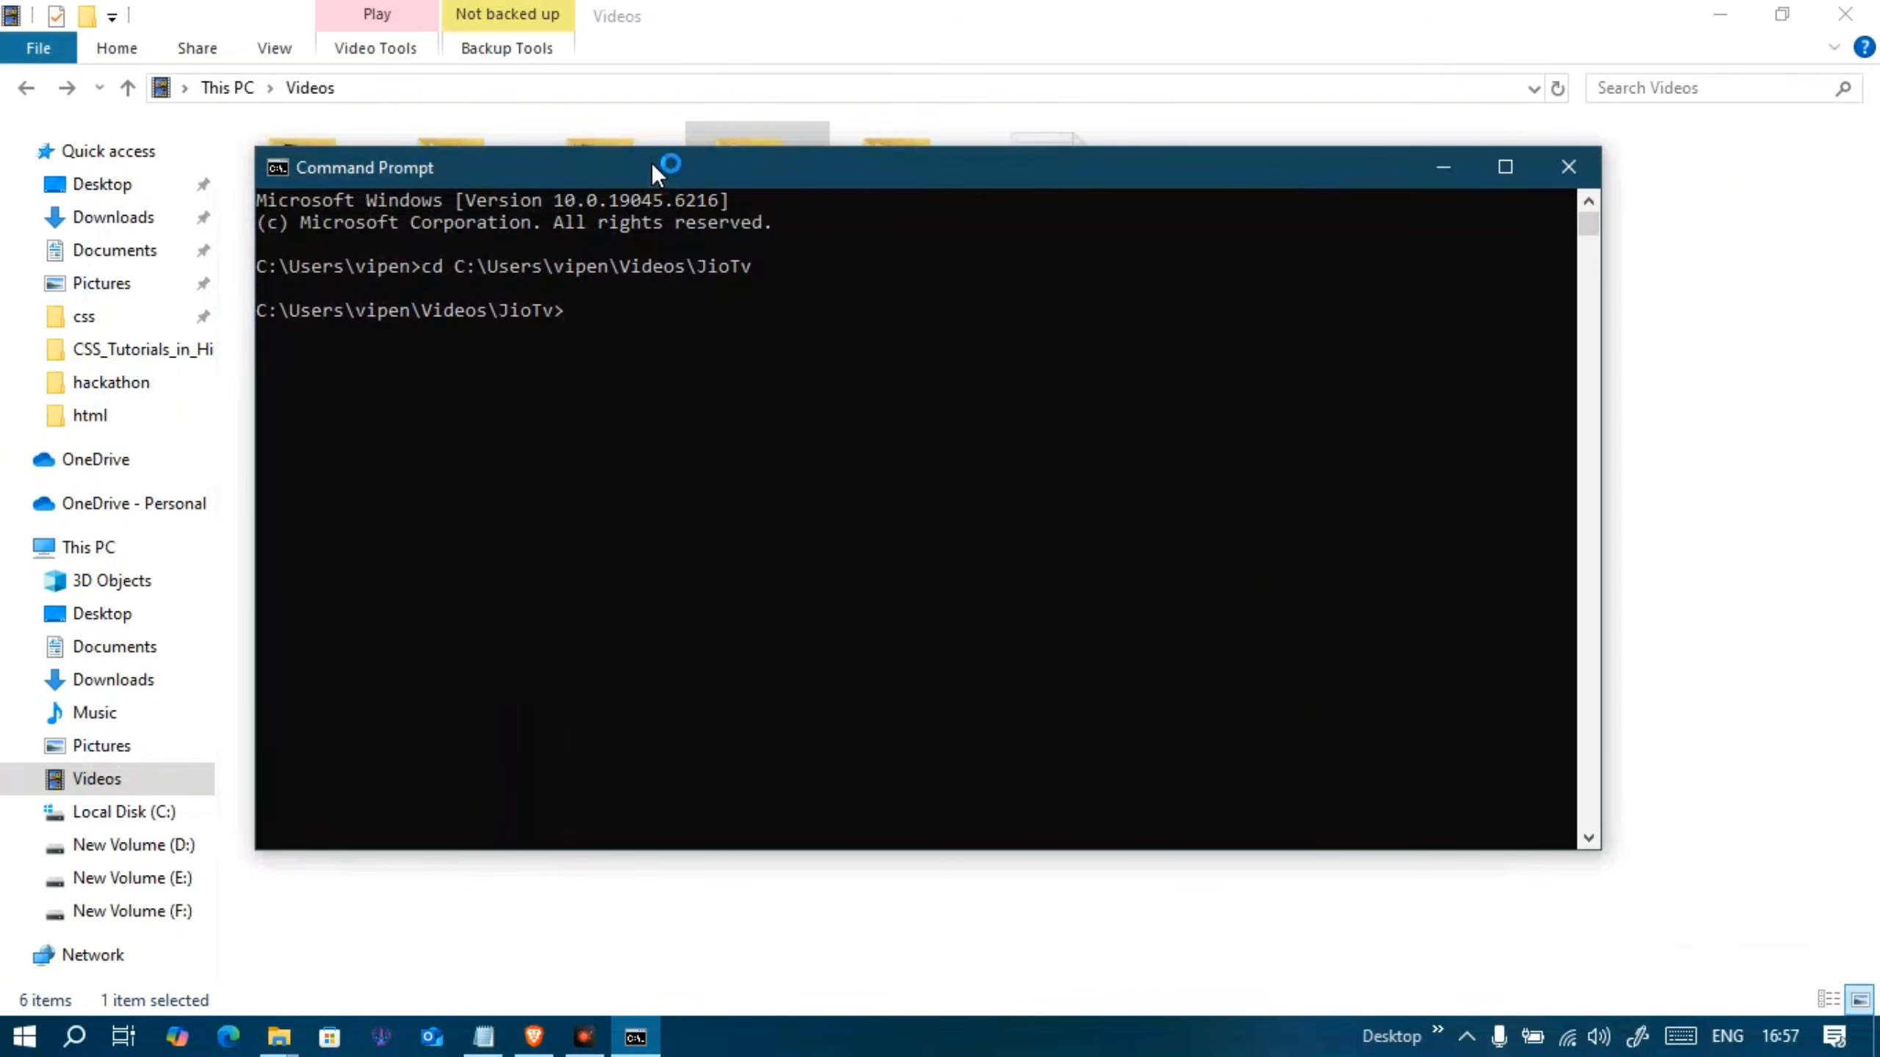
left_click(1575, 157)
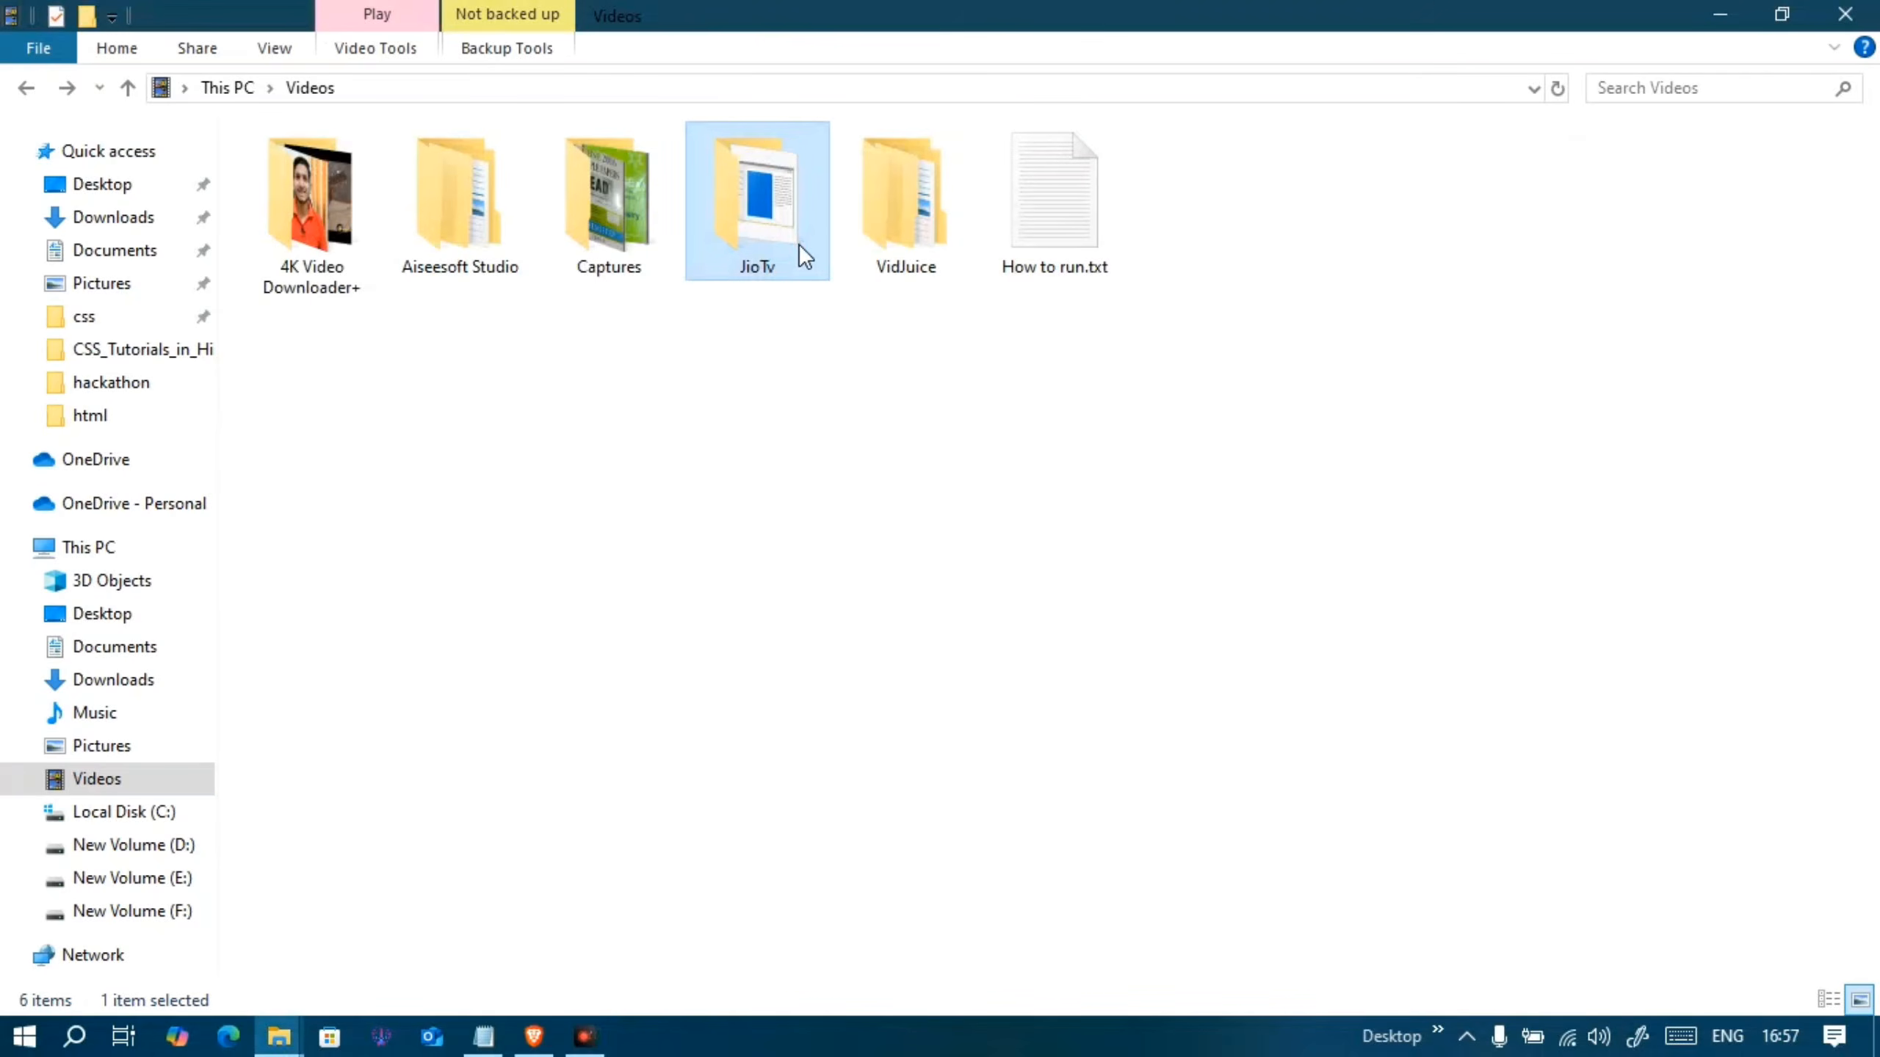
- Open the JioTv folder and launch a Command Prompt in it by running cmd from its path
double_click(800, 243)
left_click(544, 89)
type("cmd")
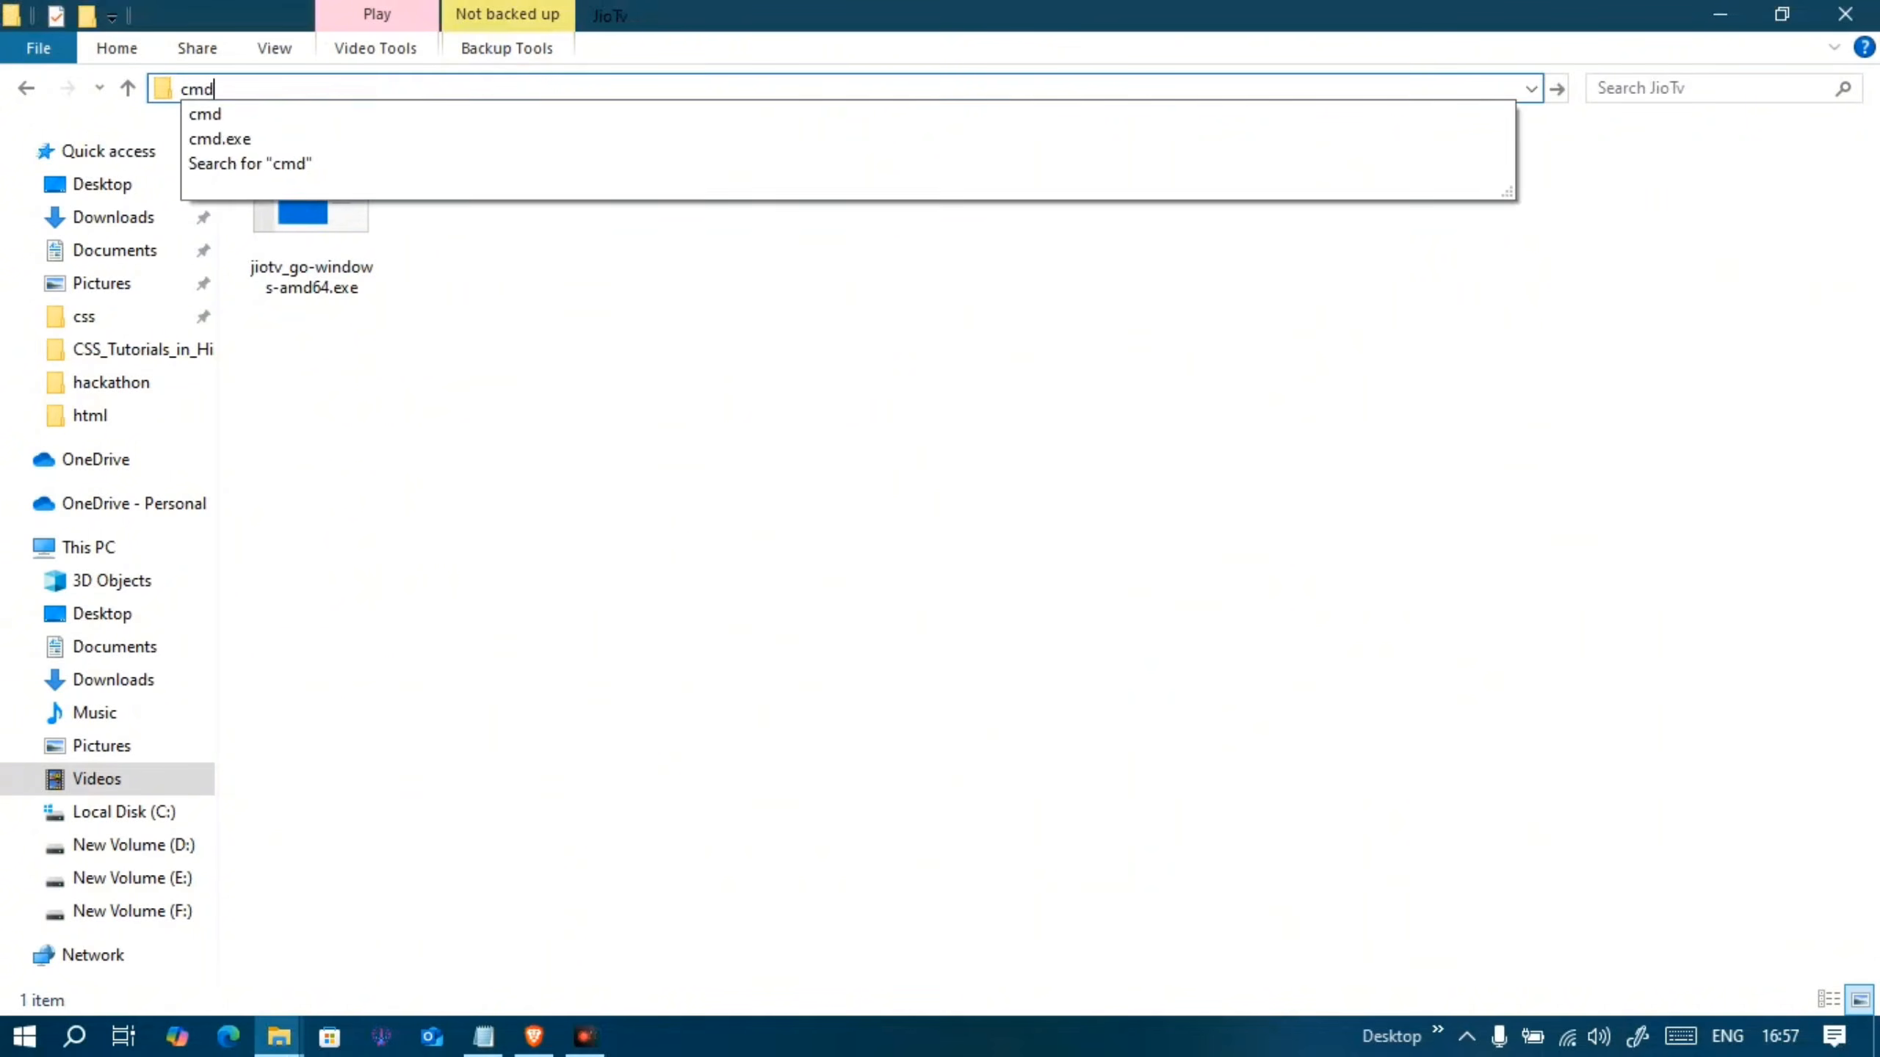
key("Return")
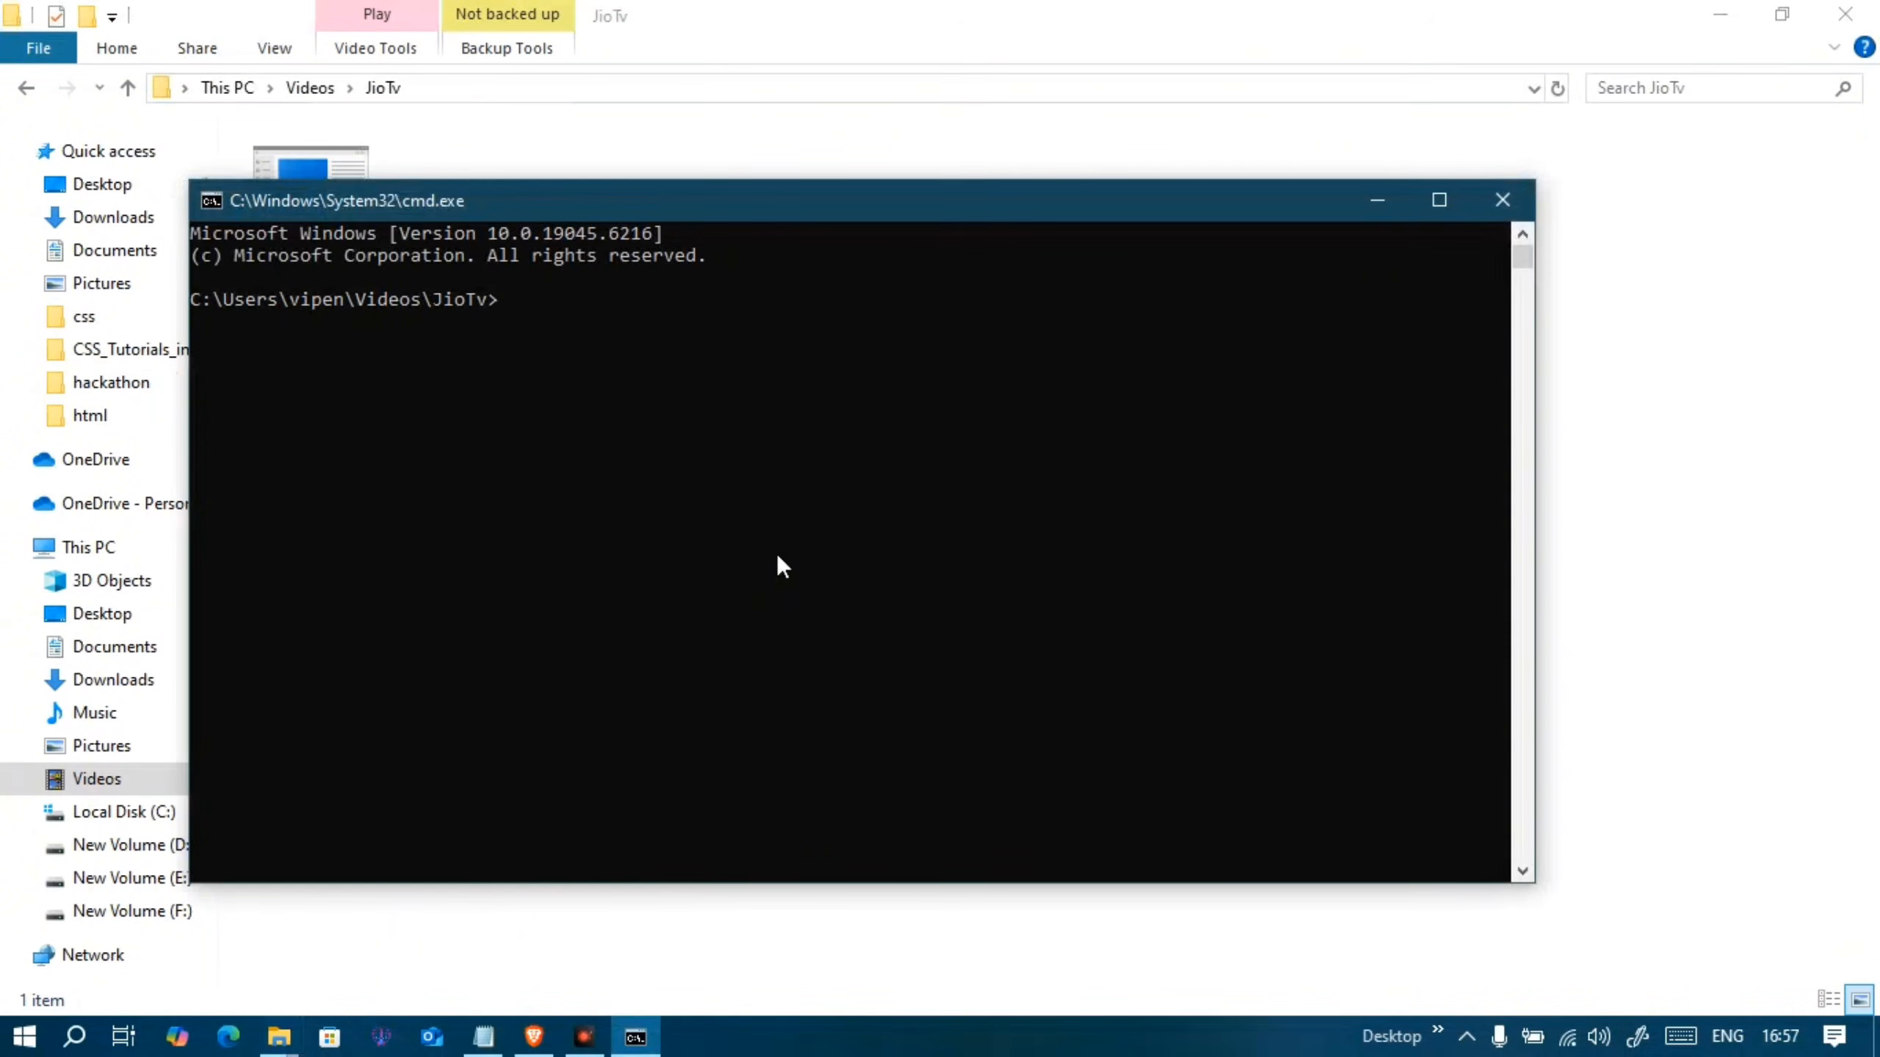
- Copy the command .\jiotv_go-windows-amd64.exe help from the How to run.txt notes in Notepad and minimize the notes
left_click(485, 1037)
scroll(1878, 271, "up", 2)
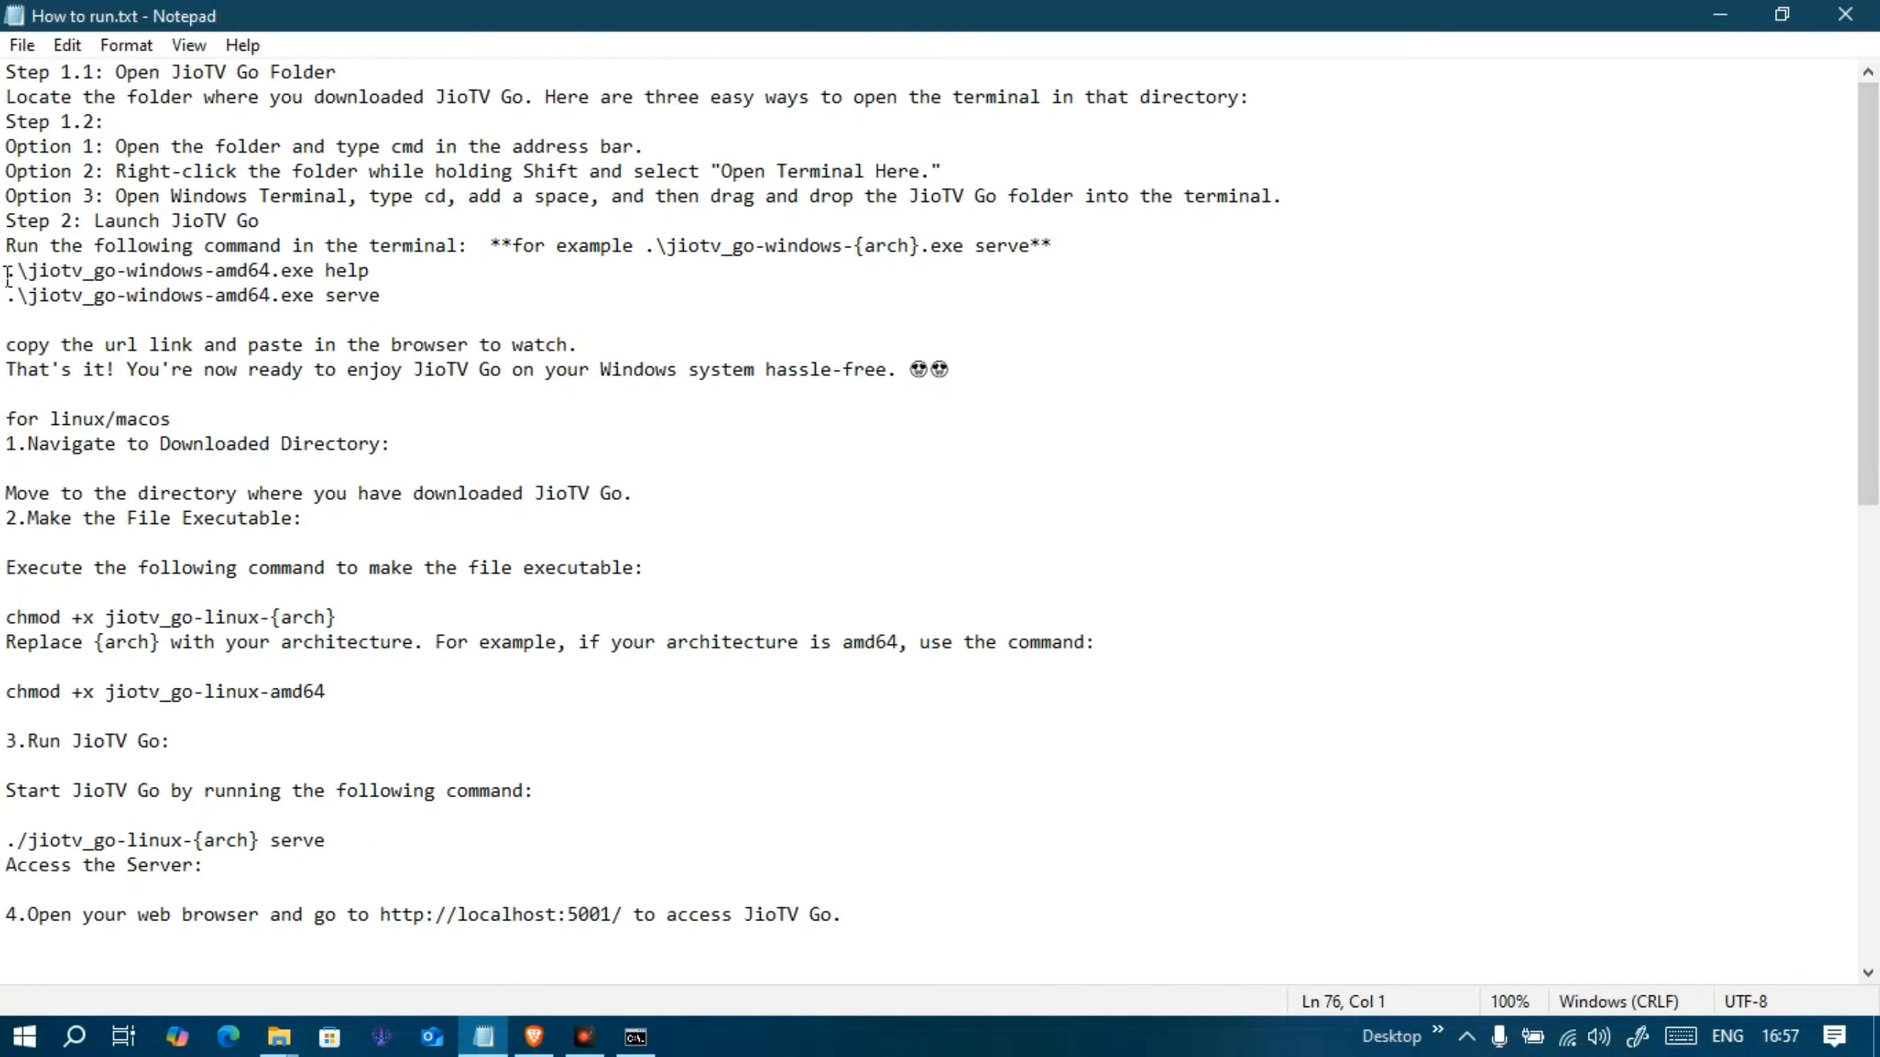
left_click_drag(8, 275, 394, 276)
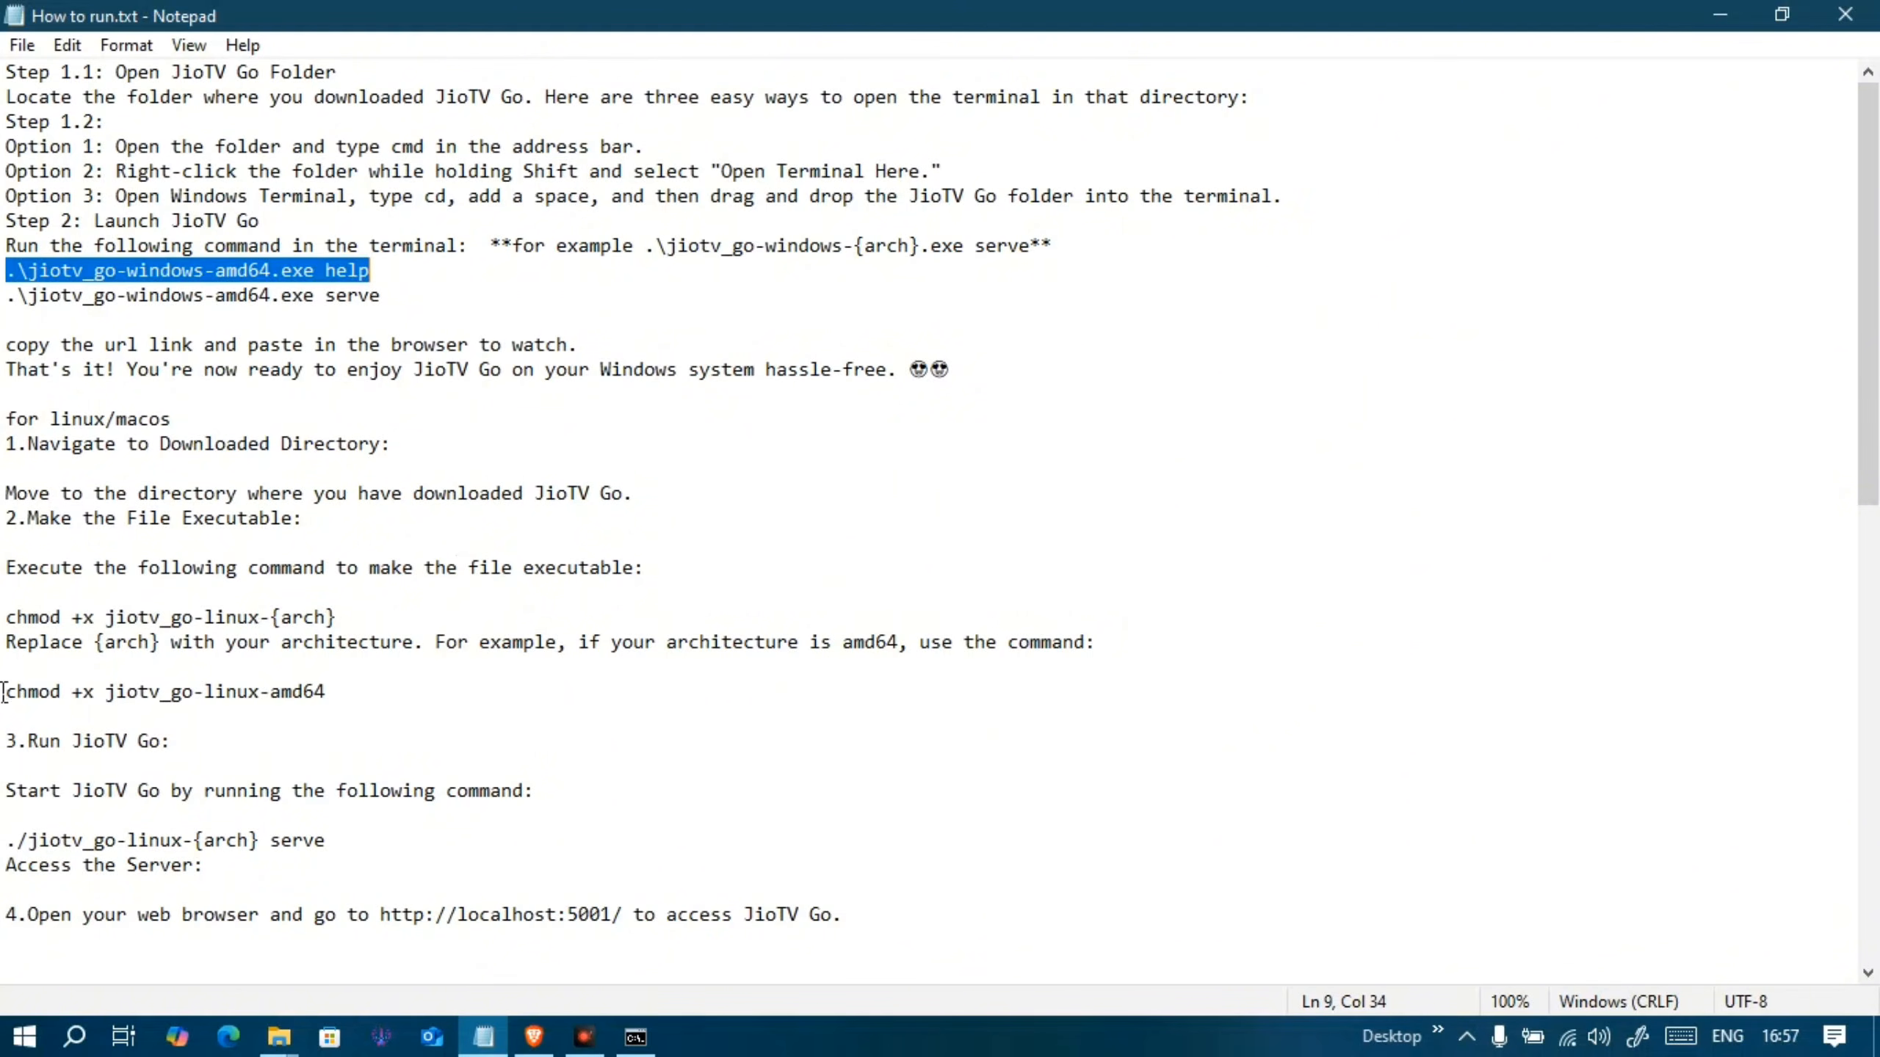
left_click_drag(3, 692, 335, 691)
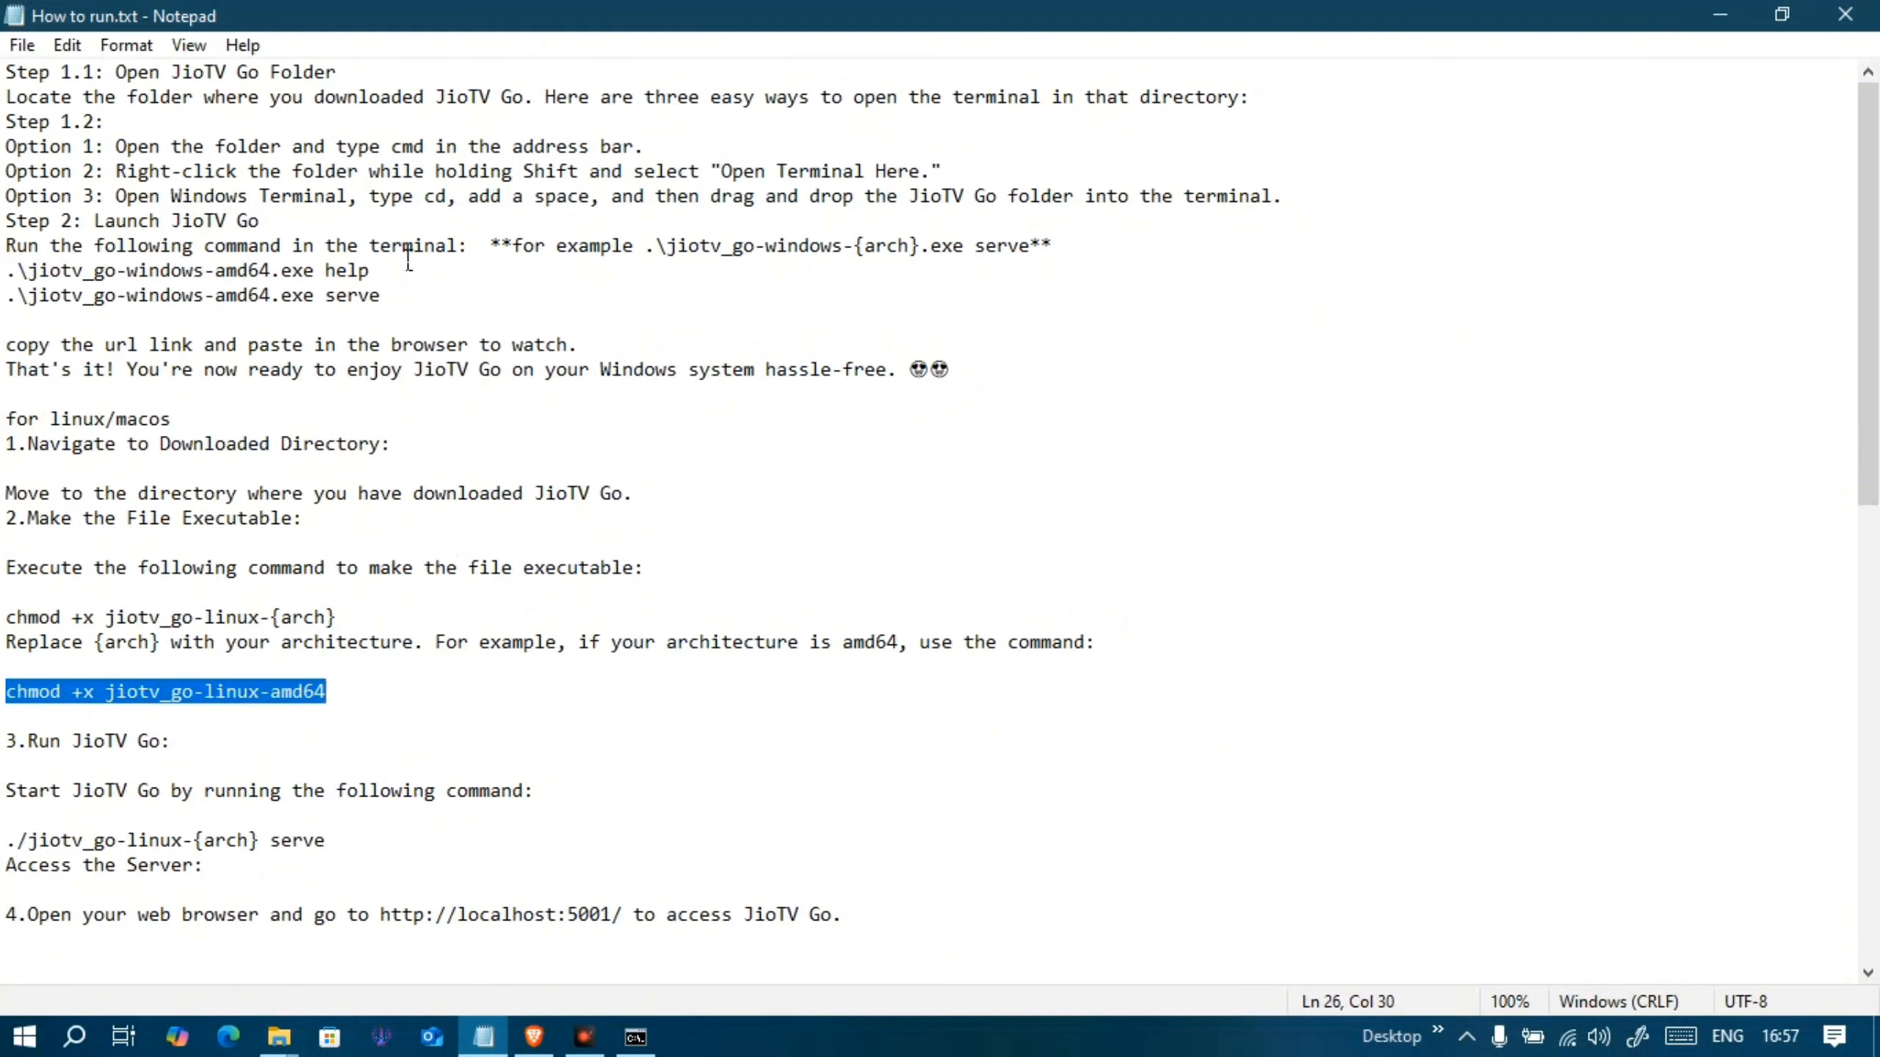
mouse_move(376, 271)
left_mouse_down()
mouse_move(6, 276)
mouse_move(391, 267)
left_mouse_up()
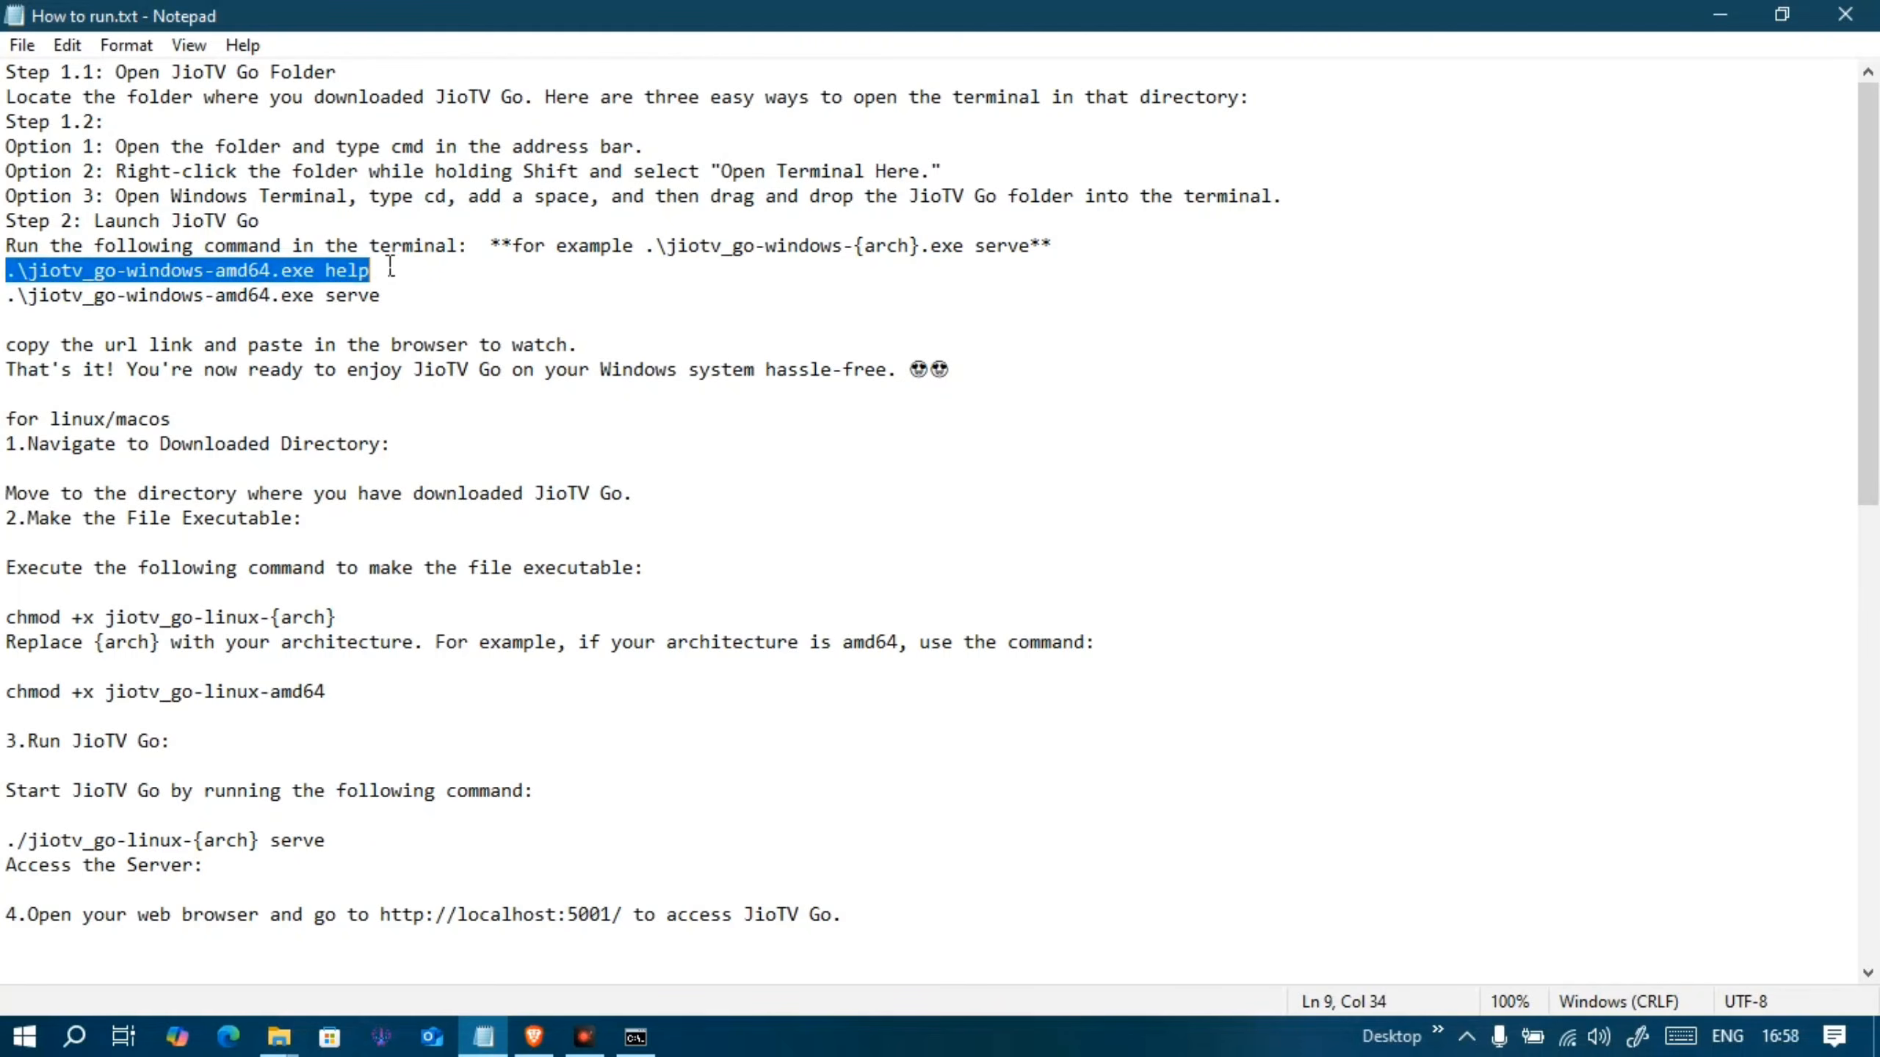
key("ctrl+c")
left_click(1719, 15)
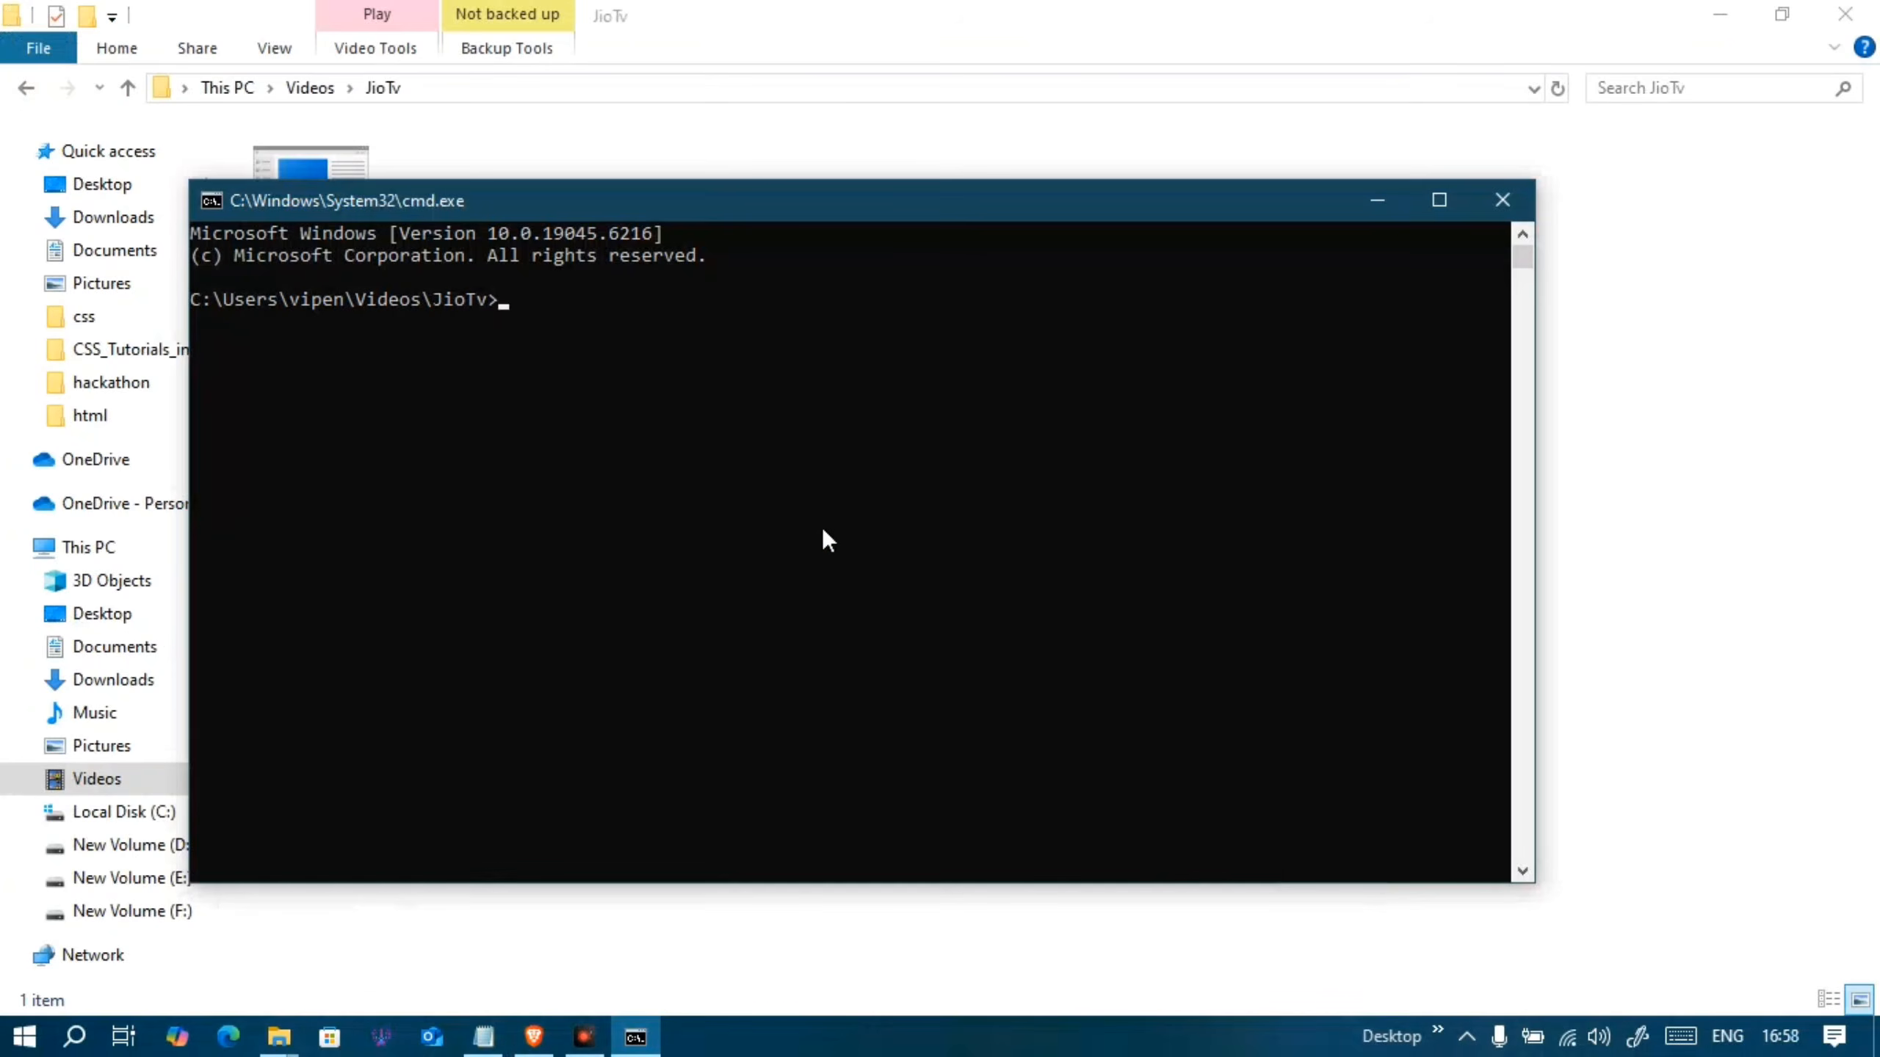
- Run .\jiotv_go-windows-amd64.exe help in the Command Prompt and review the usage, commands and global options sections
key("ctrl+v")
key("Return")
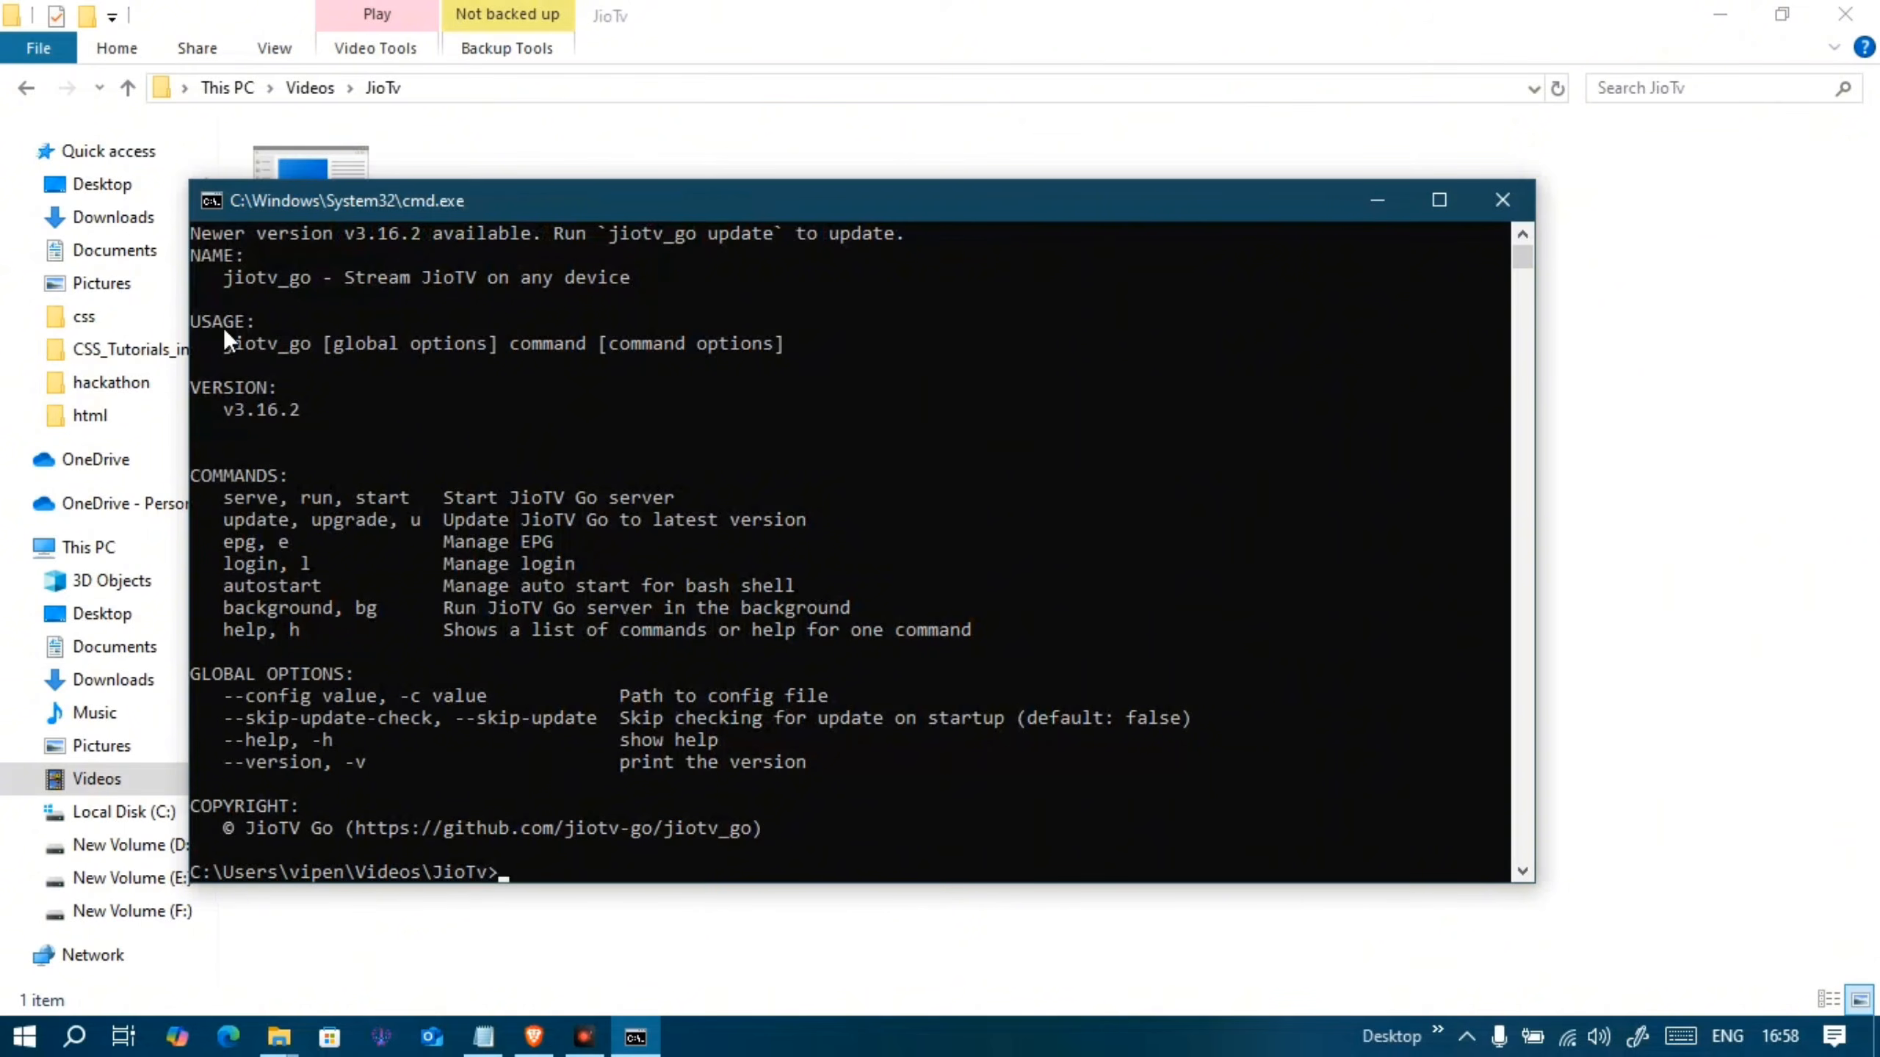
left_click_drag(222, 344, 801, 339)
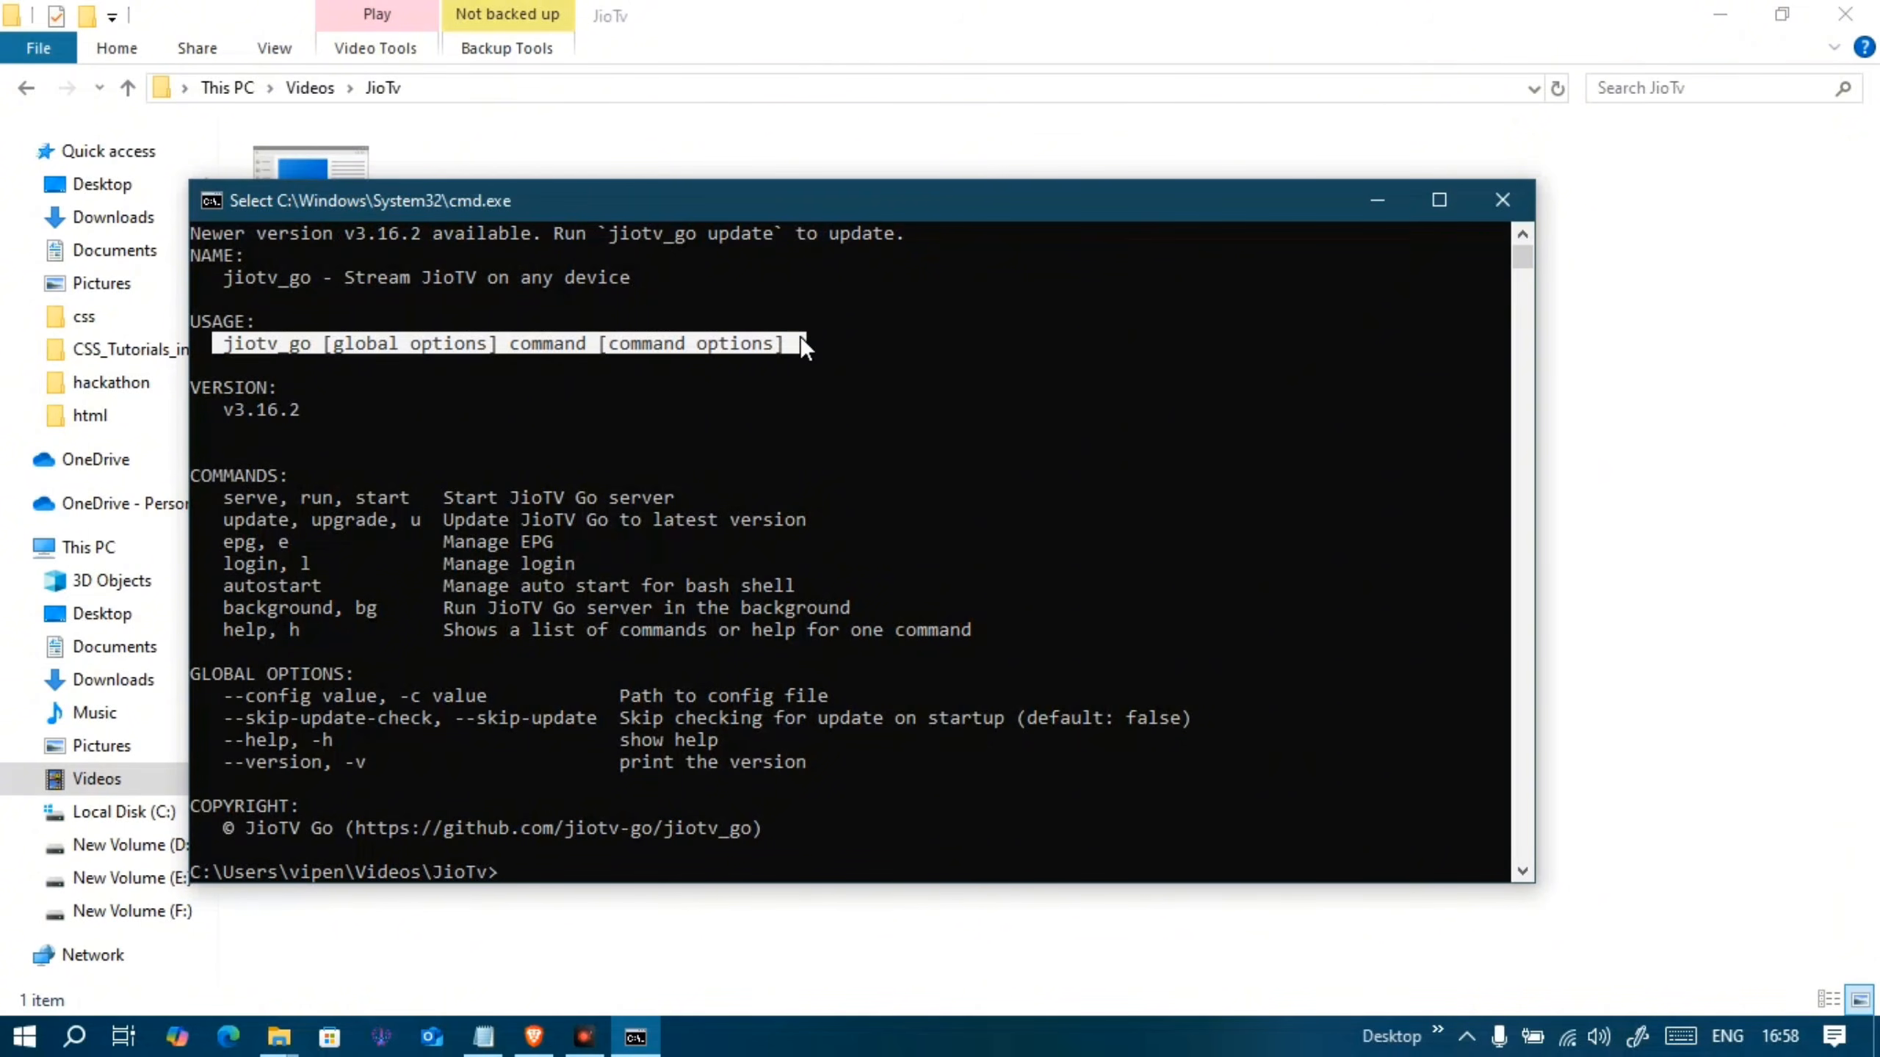
left_click_drag(191, 477, 292, 479)
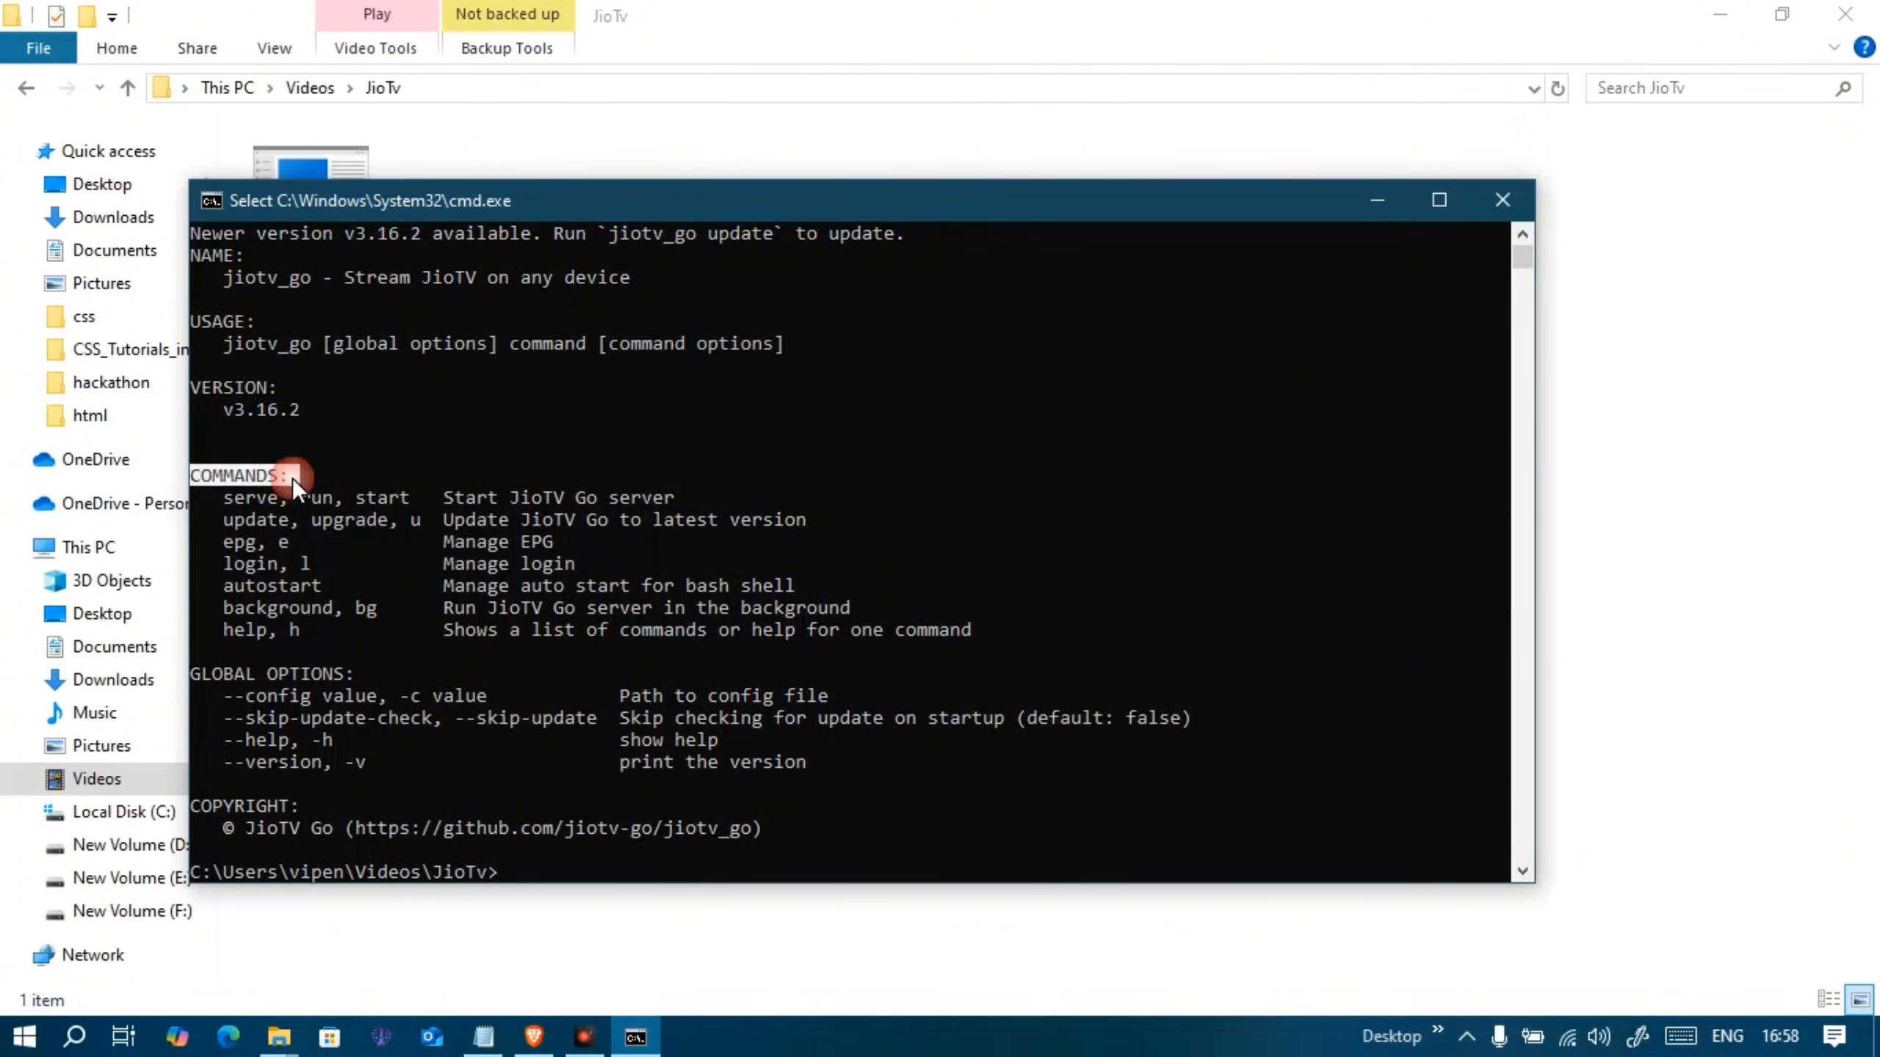
left_click_drag(197, 671, 362, 671)
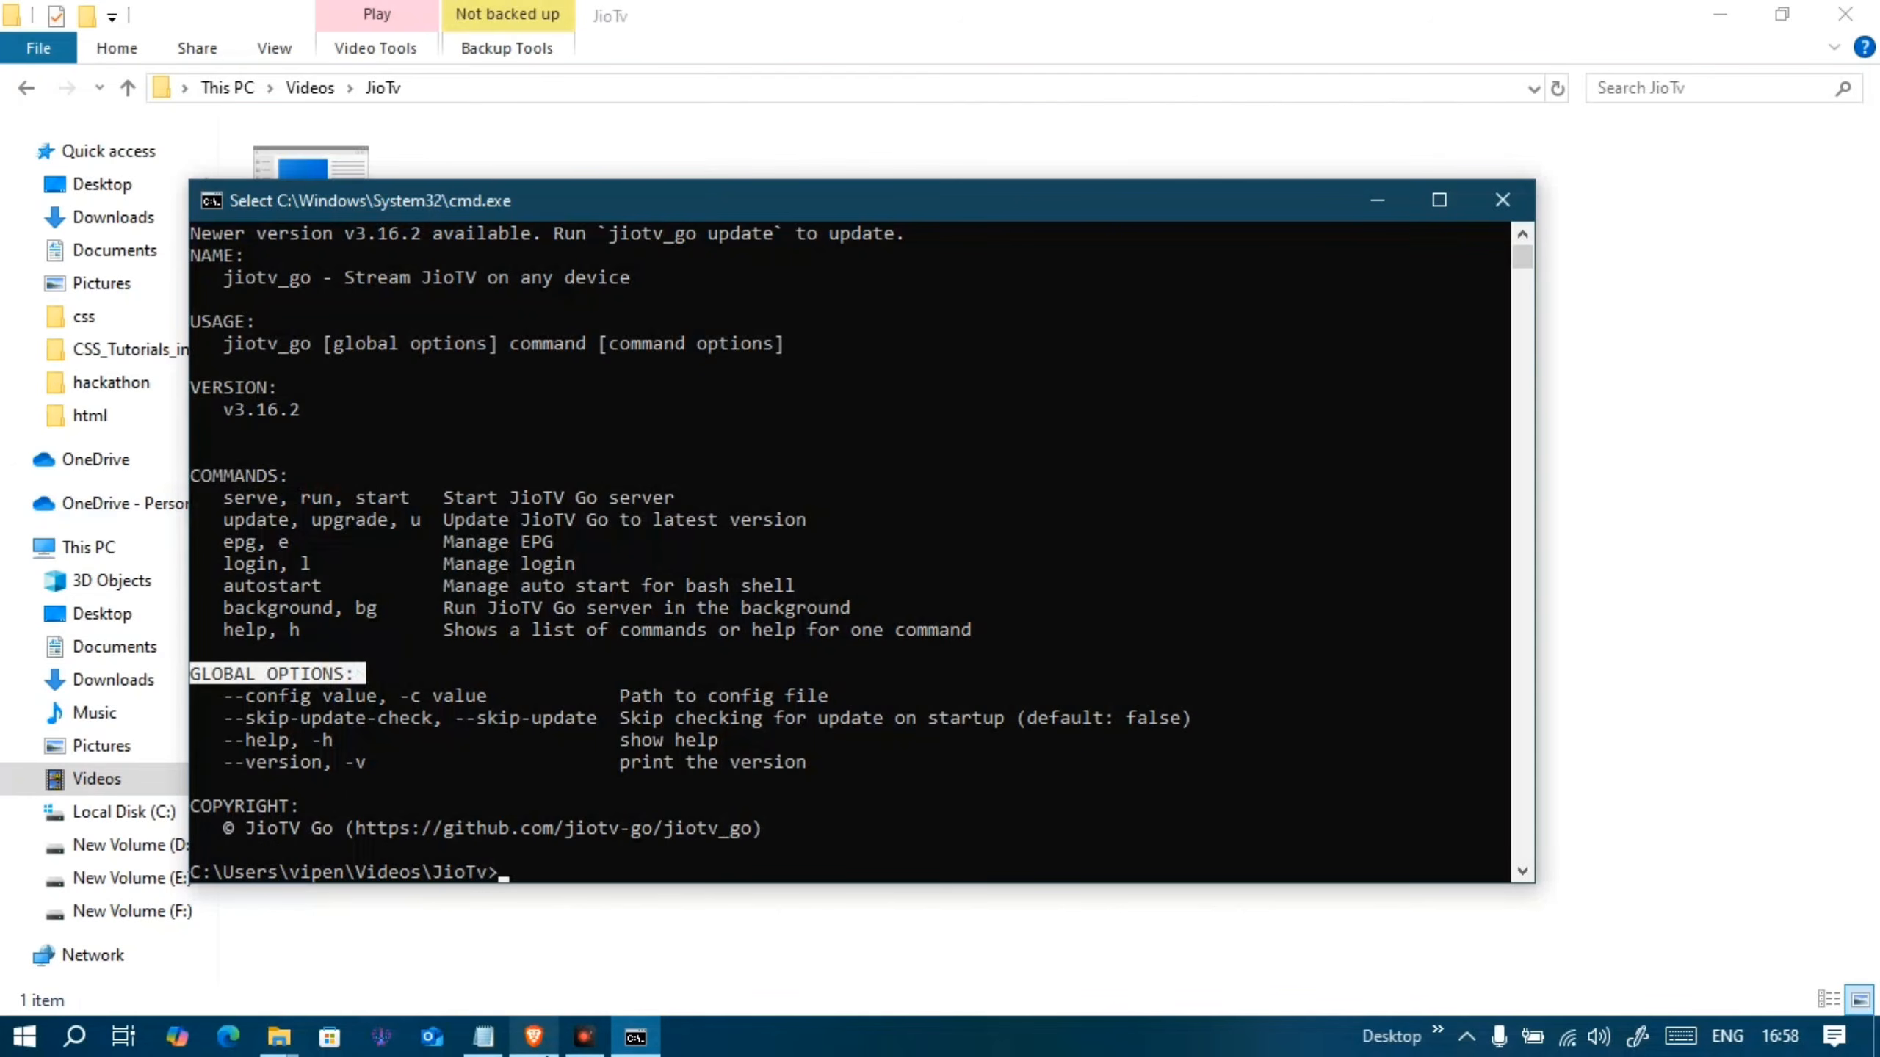
- Copy .\jiotv_go-windows-amd64.exe serve from How to run.txt and run it in the Command Prompt to start the JioTV Go server
left_click(483, 1037)
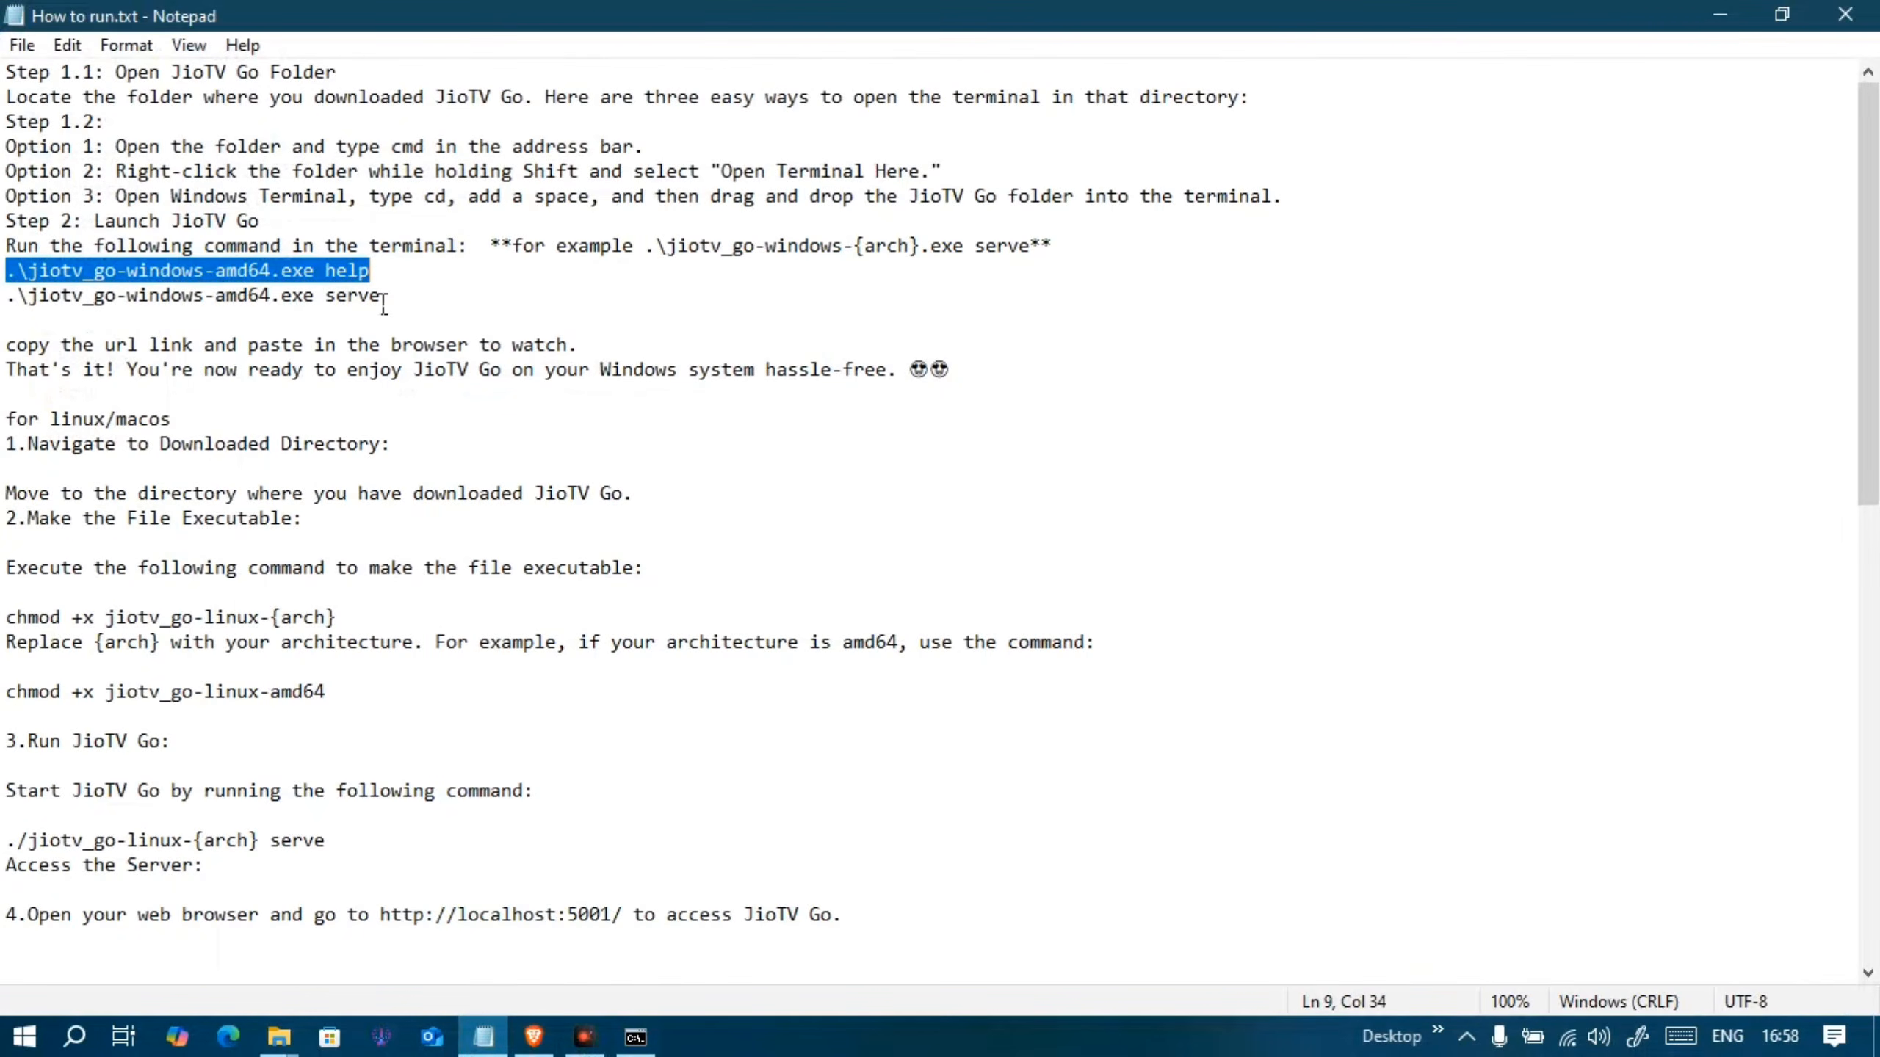
left_click_drag(384, 298, 7, 294)
left_click(598, 657)
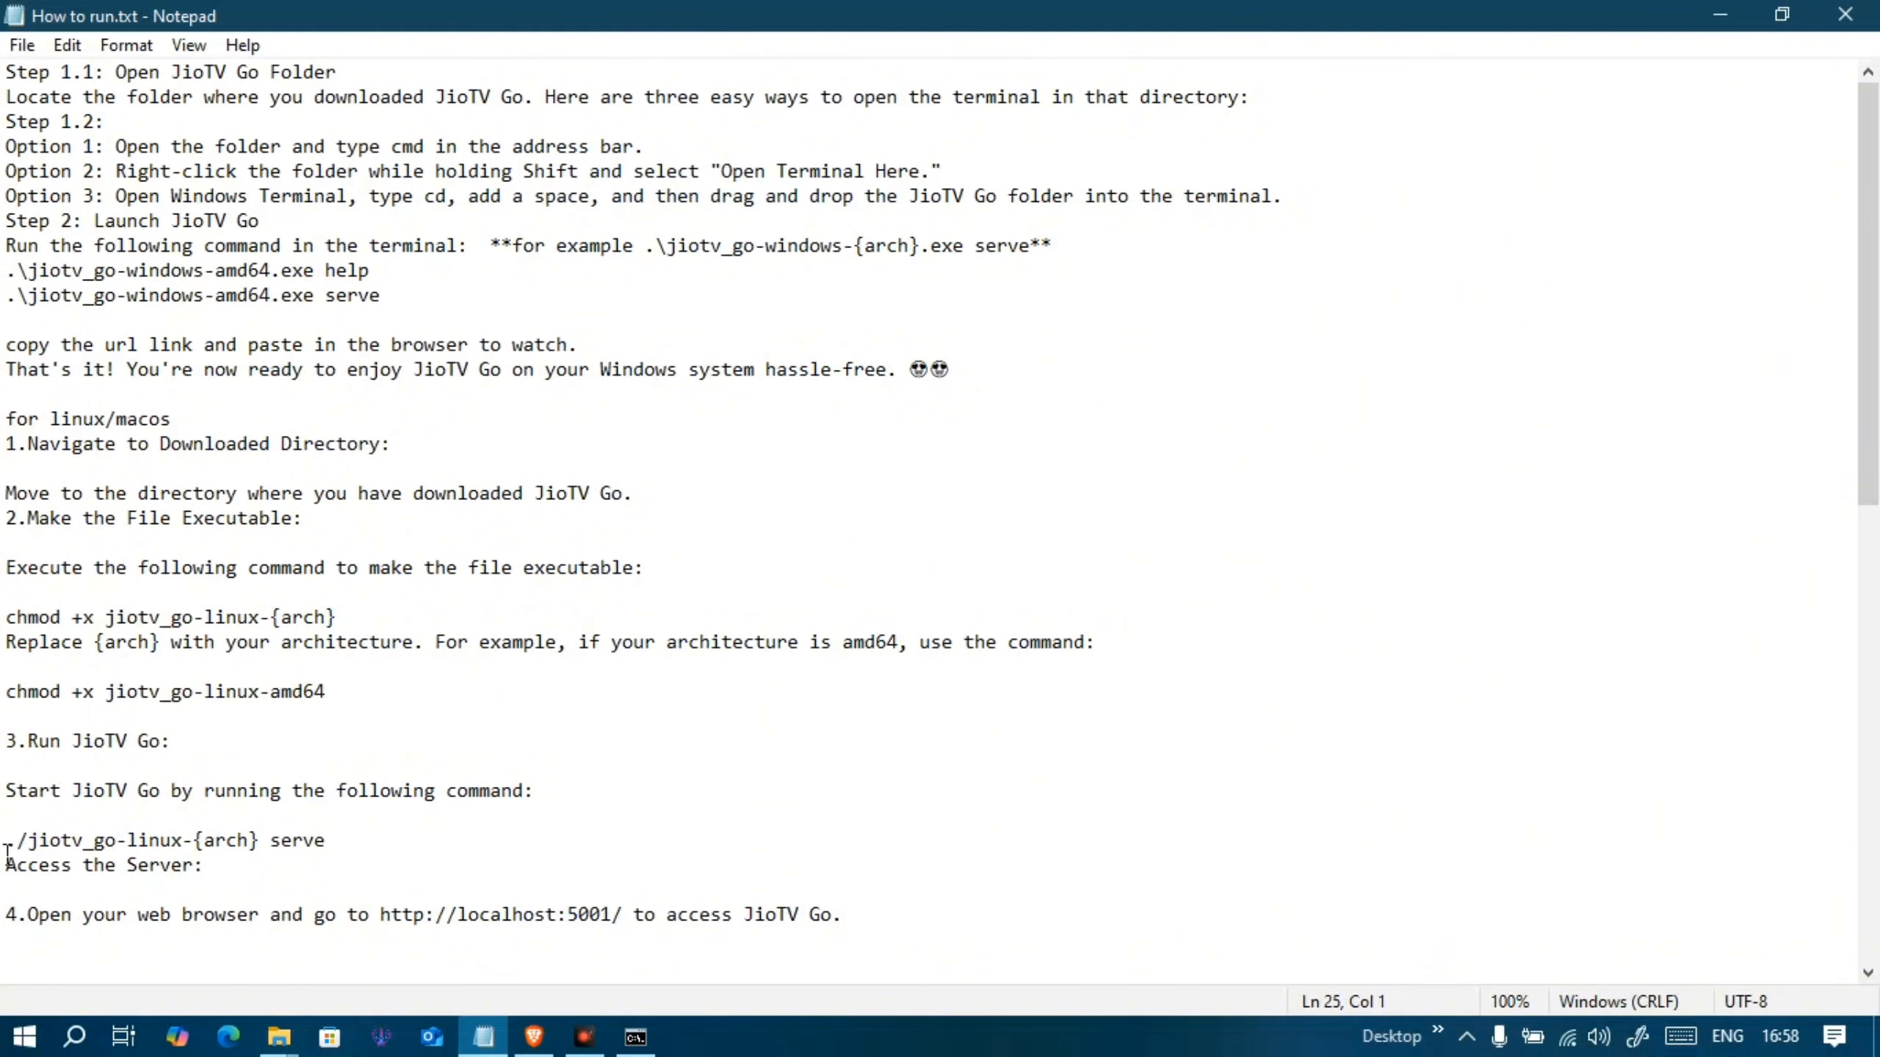
left_click_drag(8, 844, 343, 844)
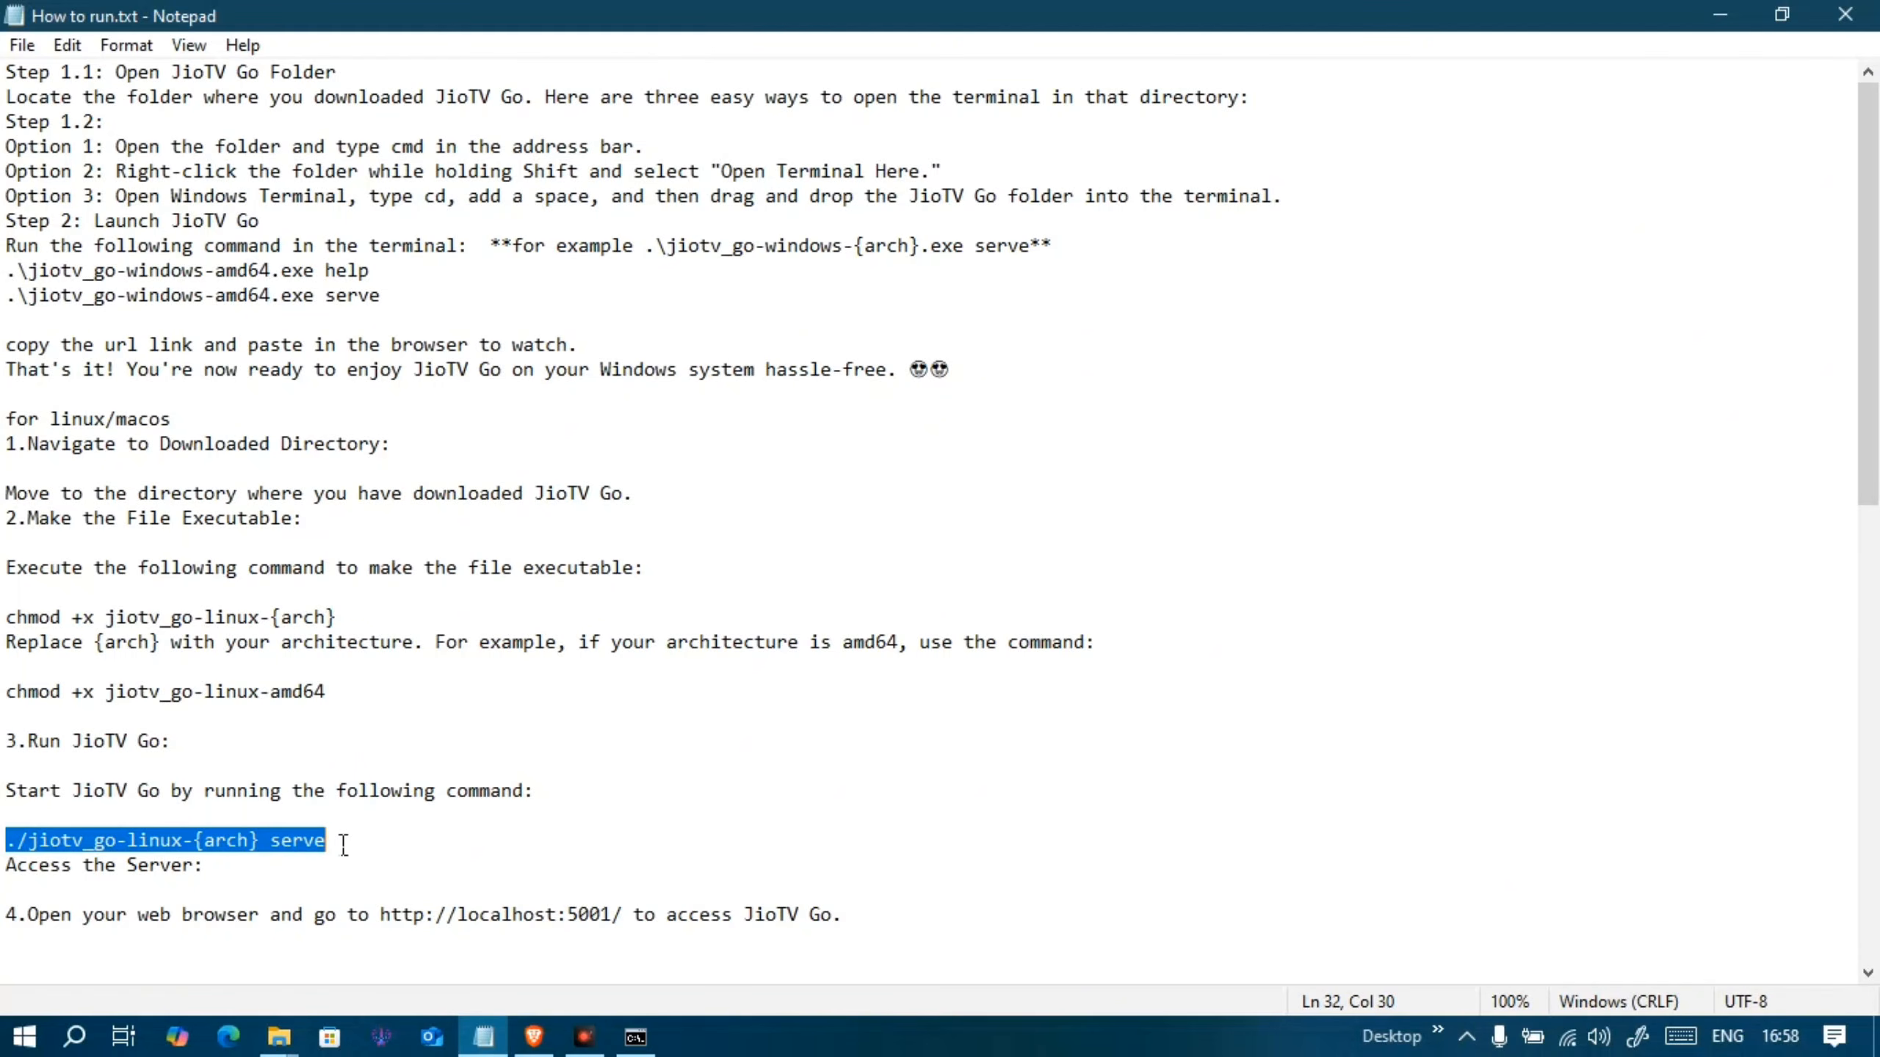
left_click_drag(383, 296, 6, 295)
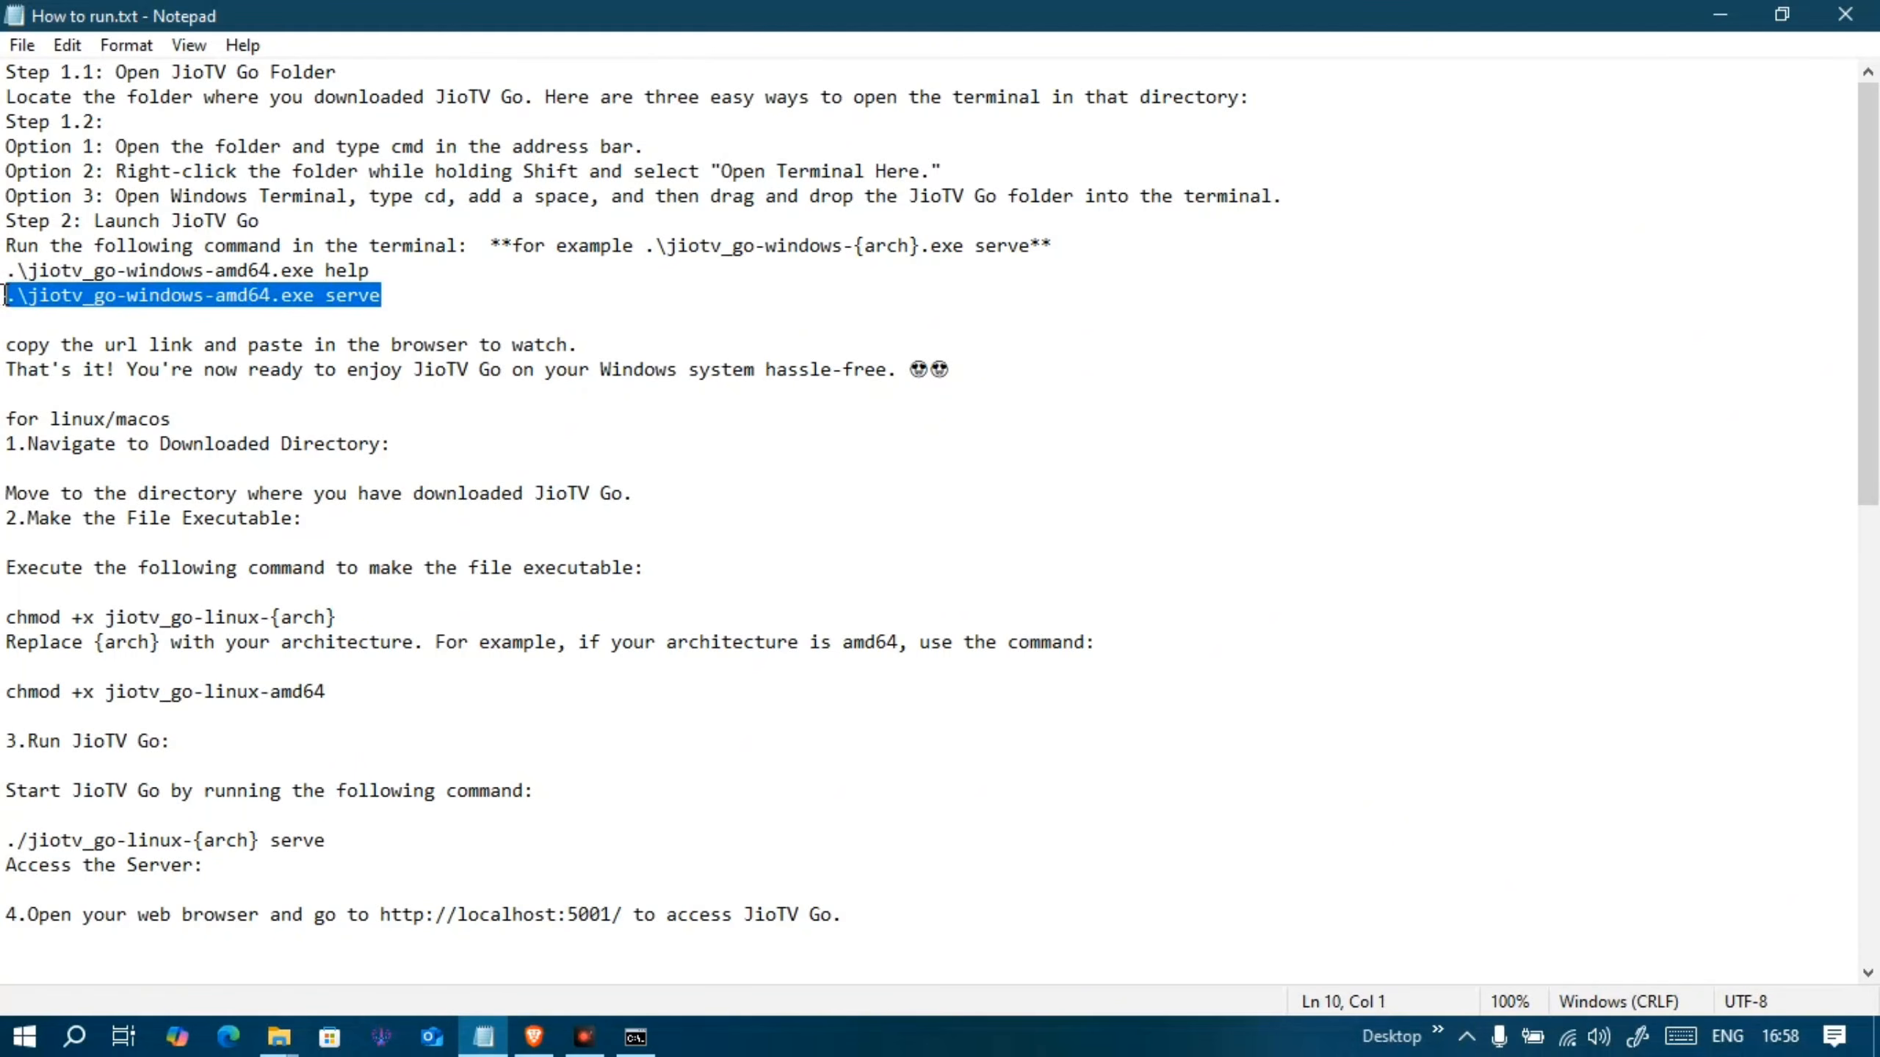
left_click(1719, 15)
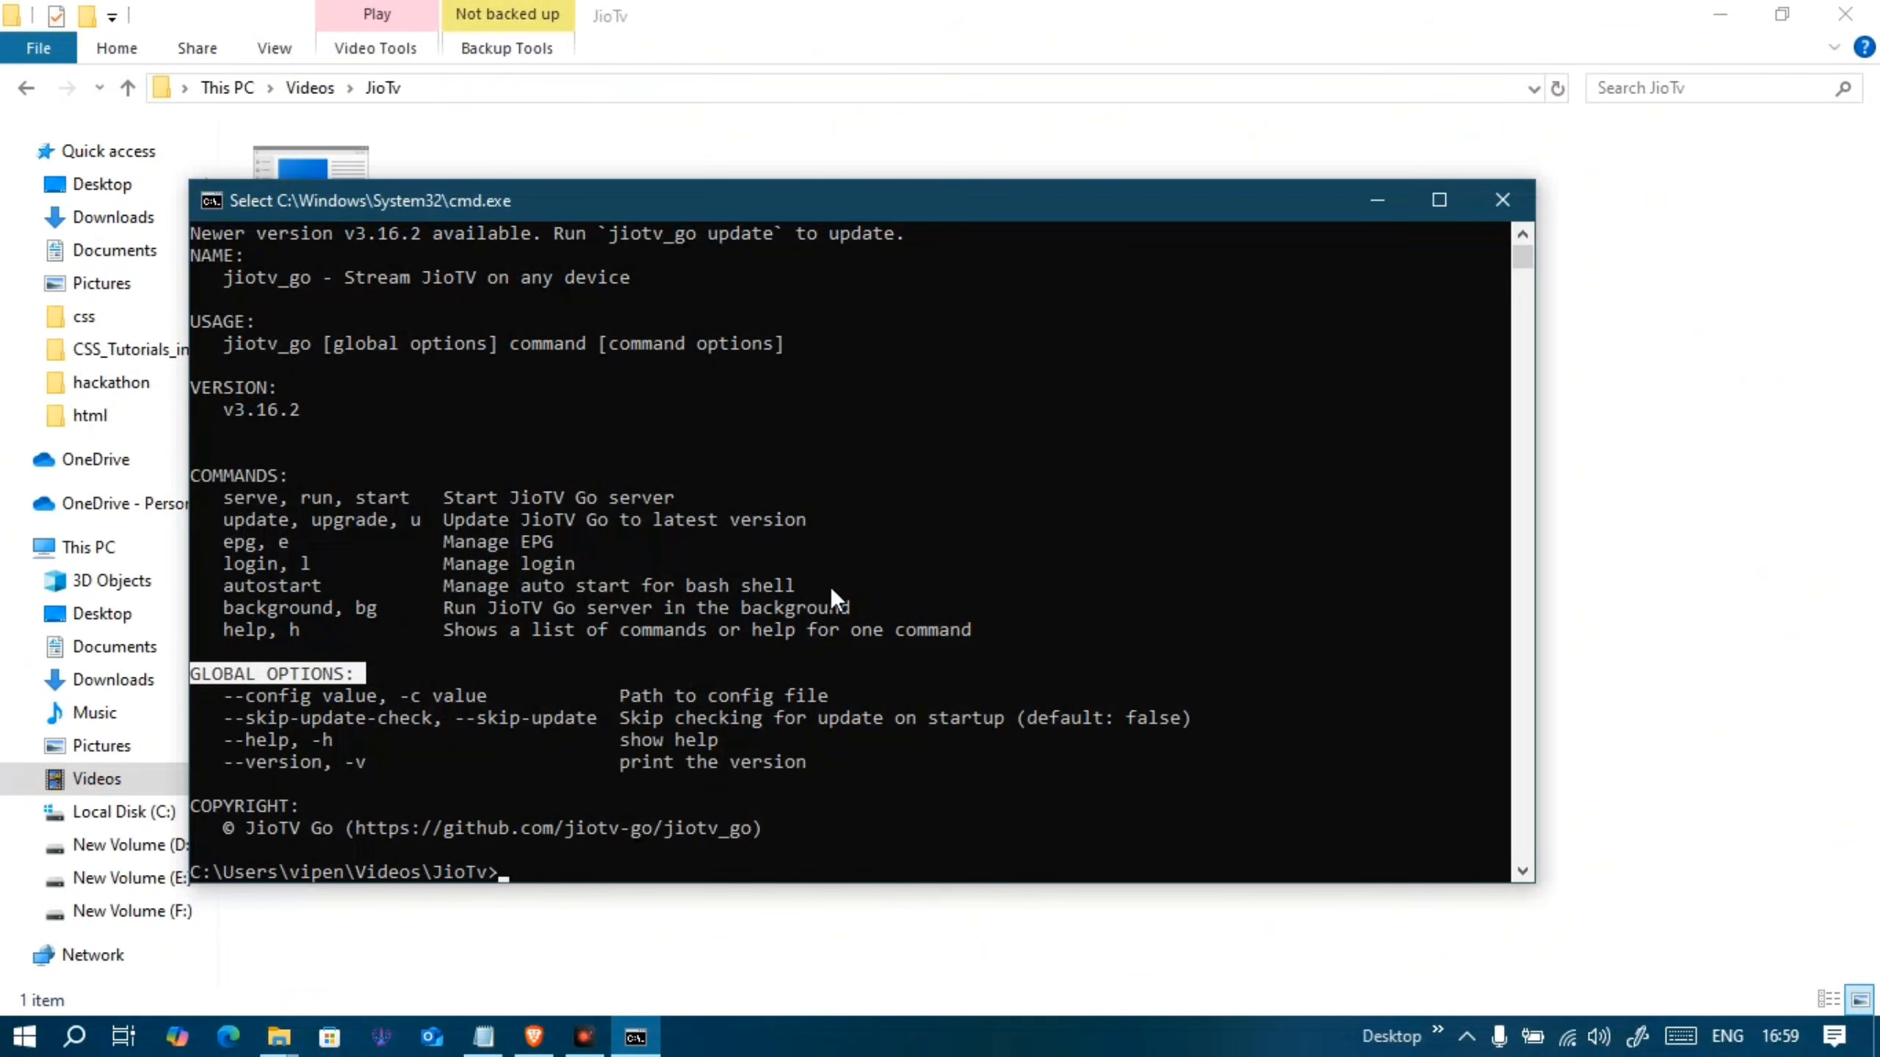
right_click(829, 586)
key("Return")
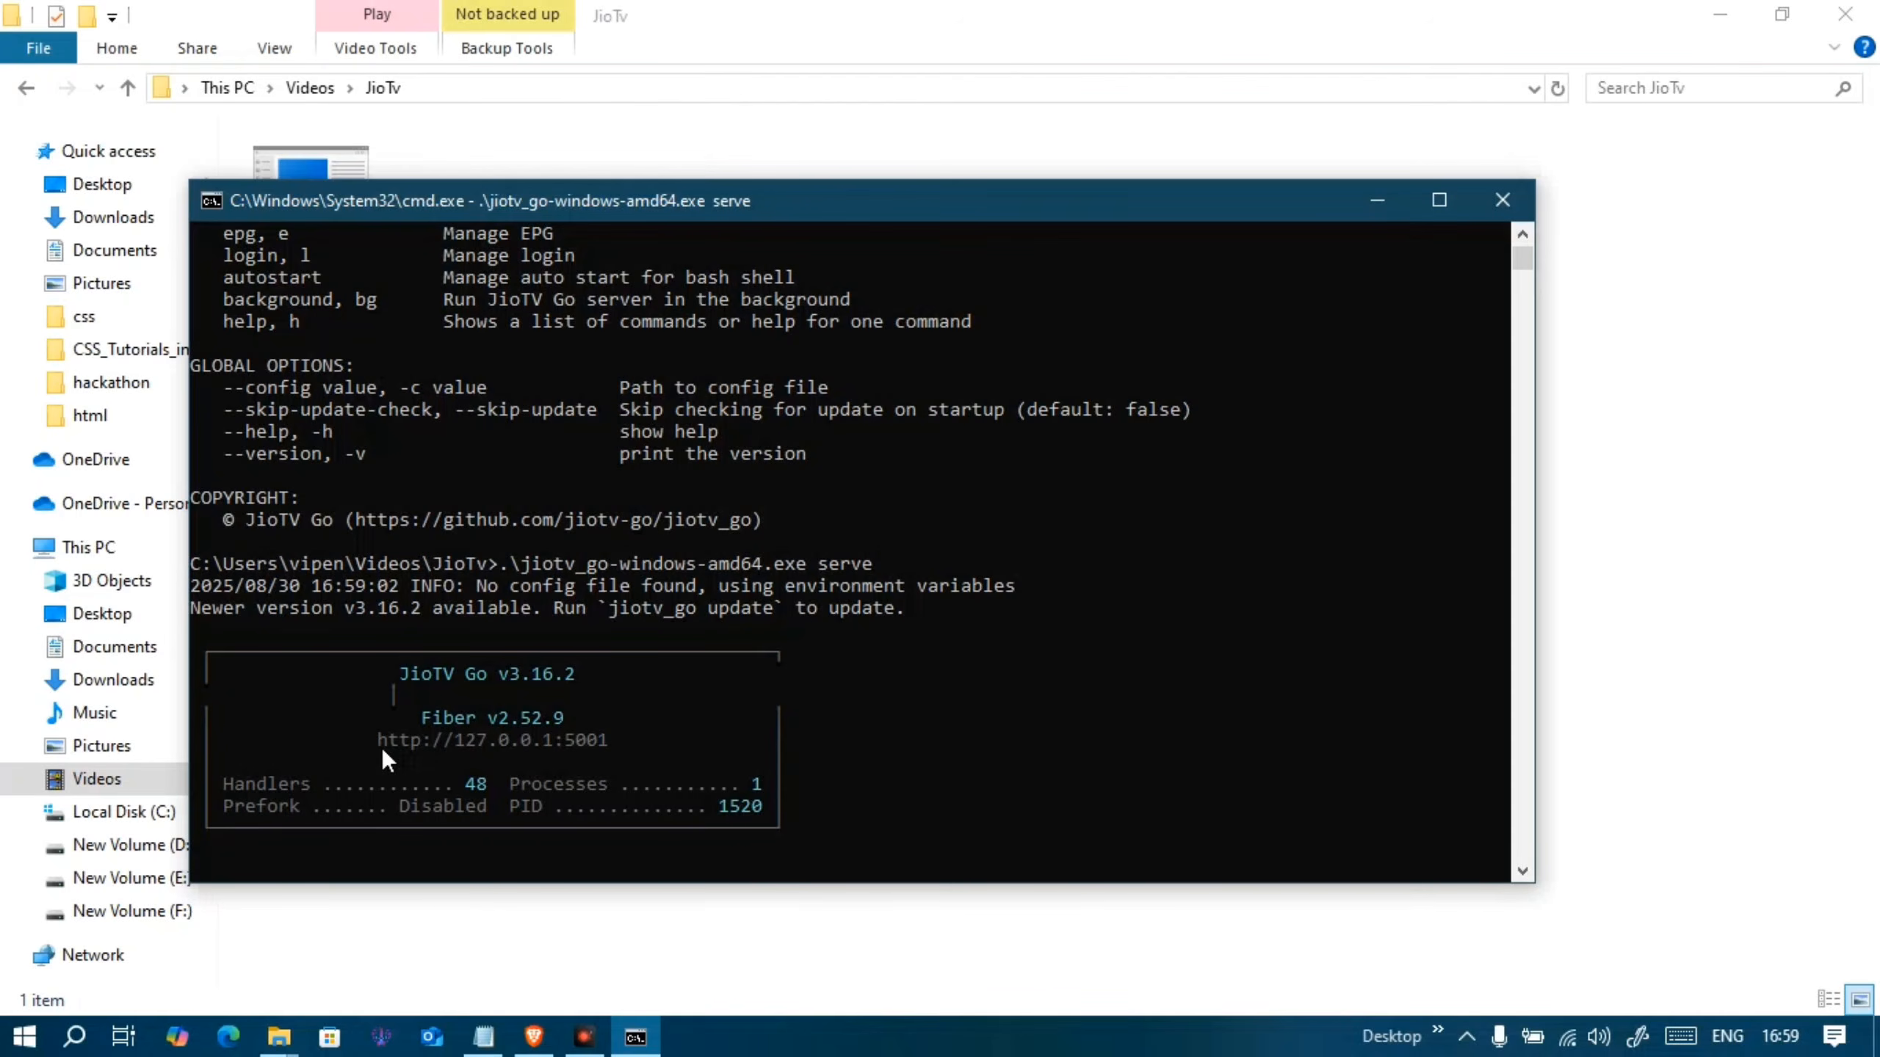
left_click_drag(359, 739, 643, 746)
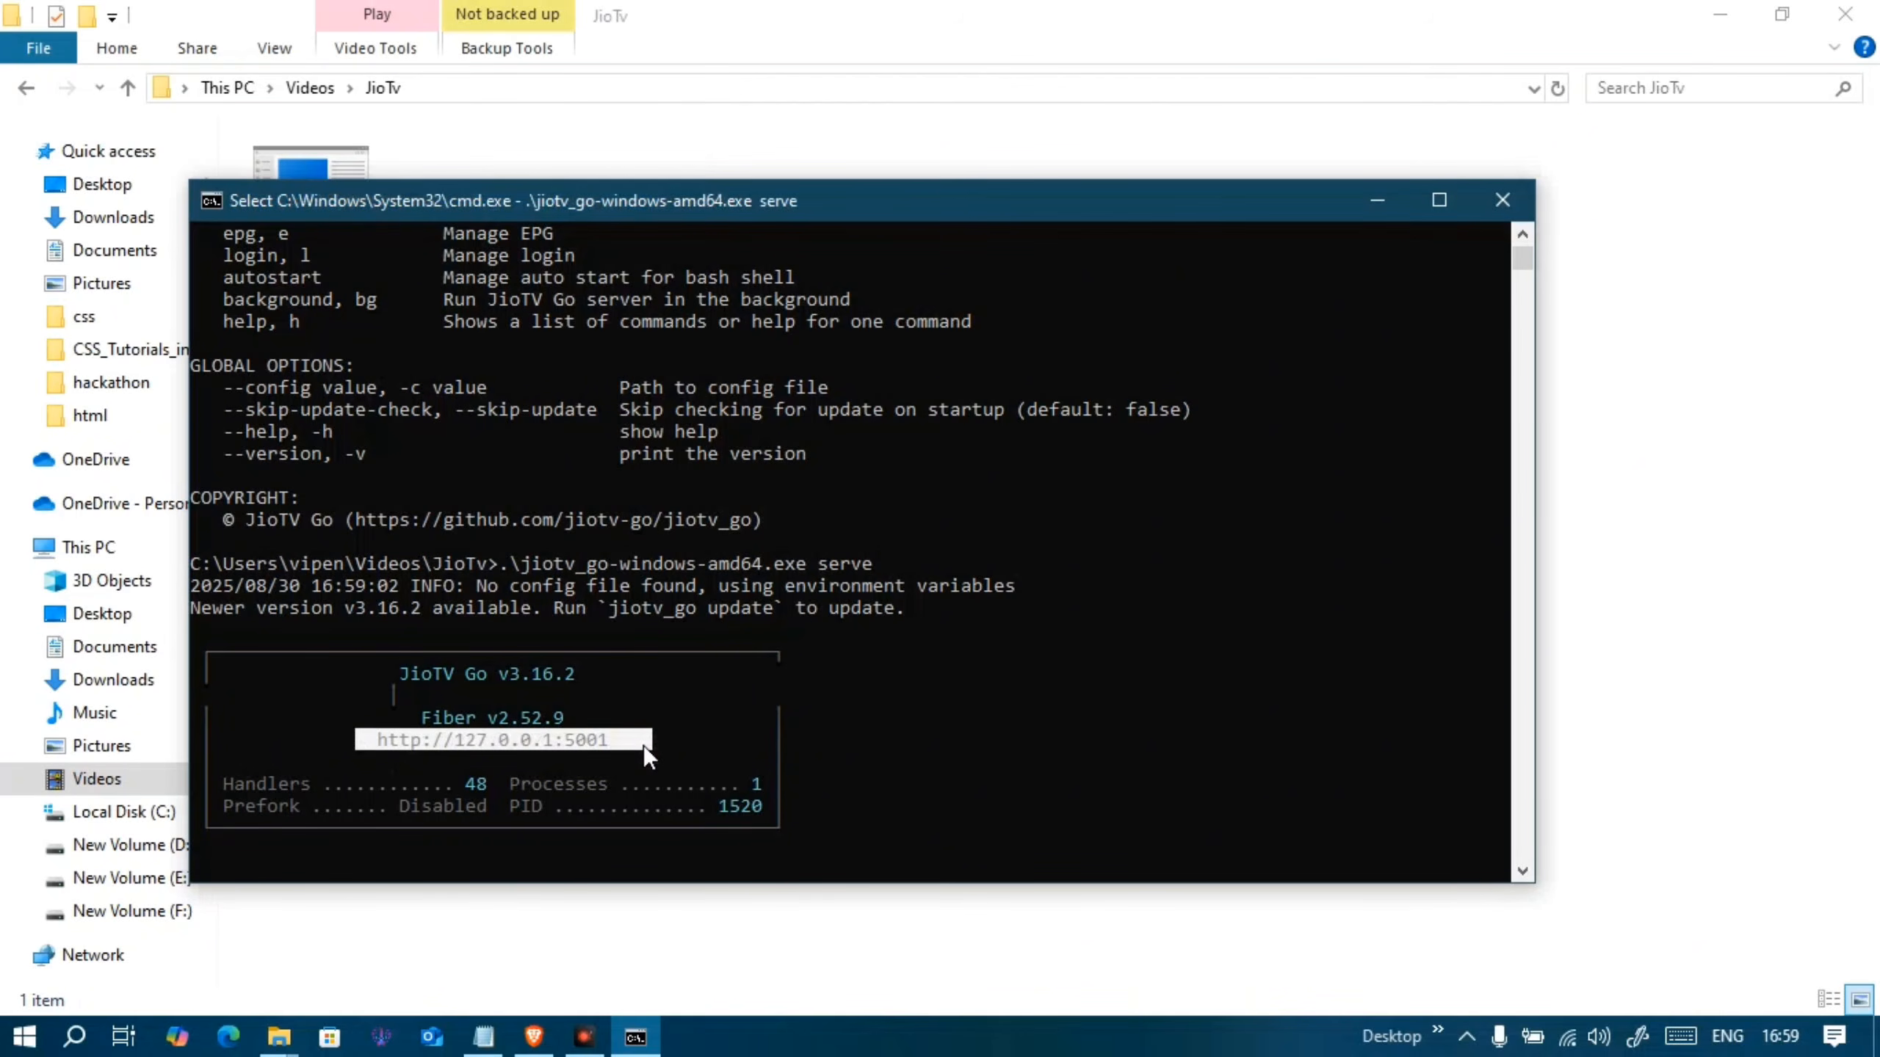
key("ctrl+c")
left_click(1374, 207)
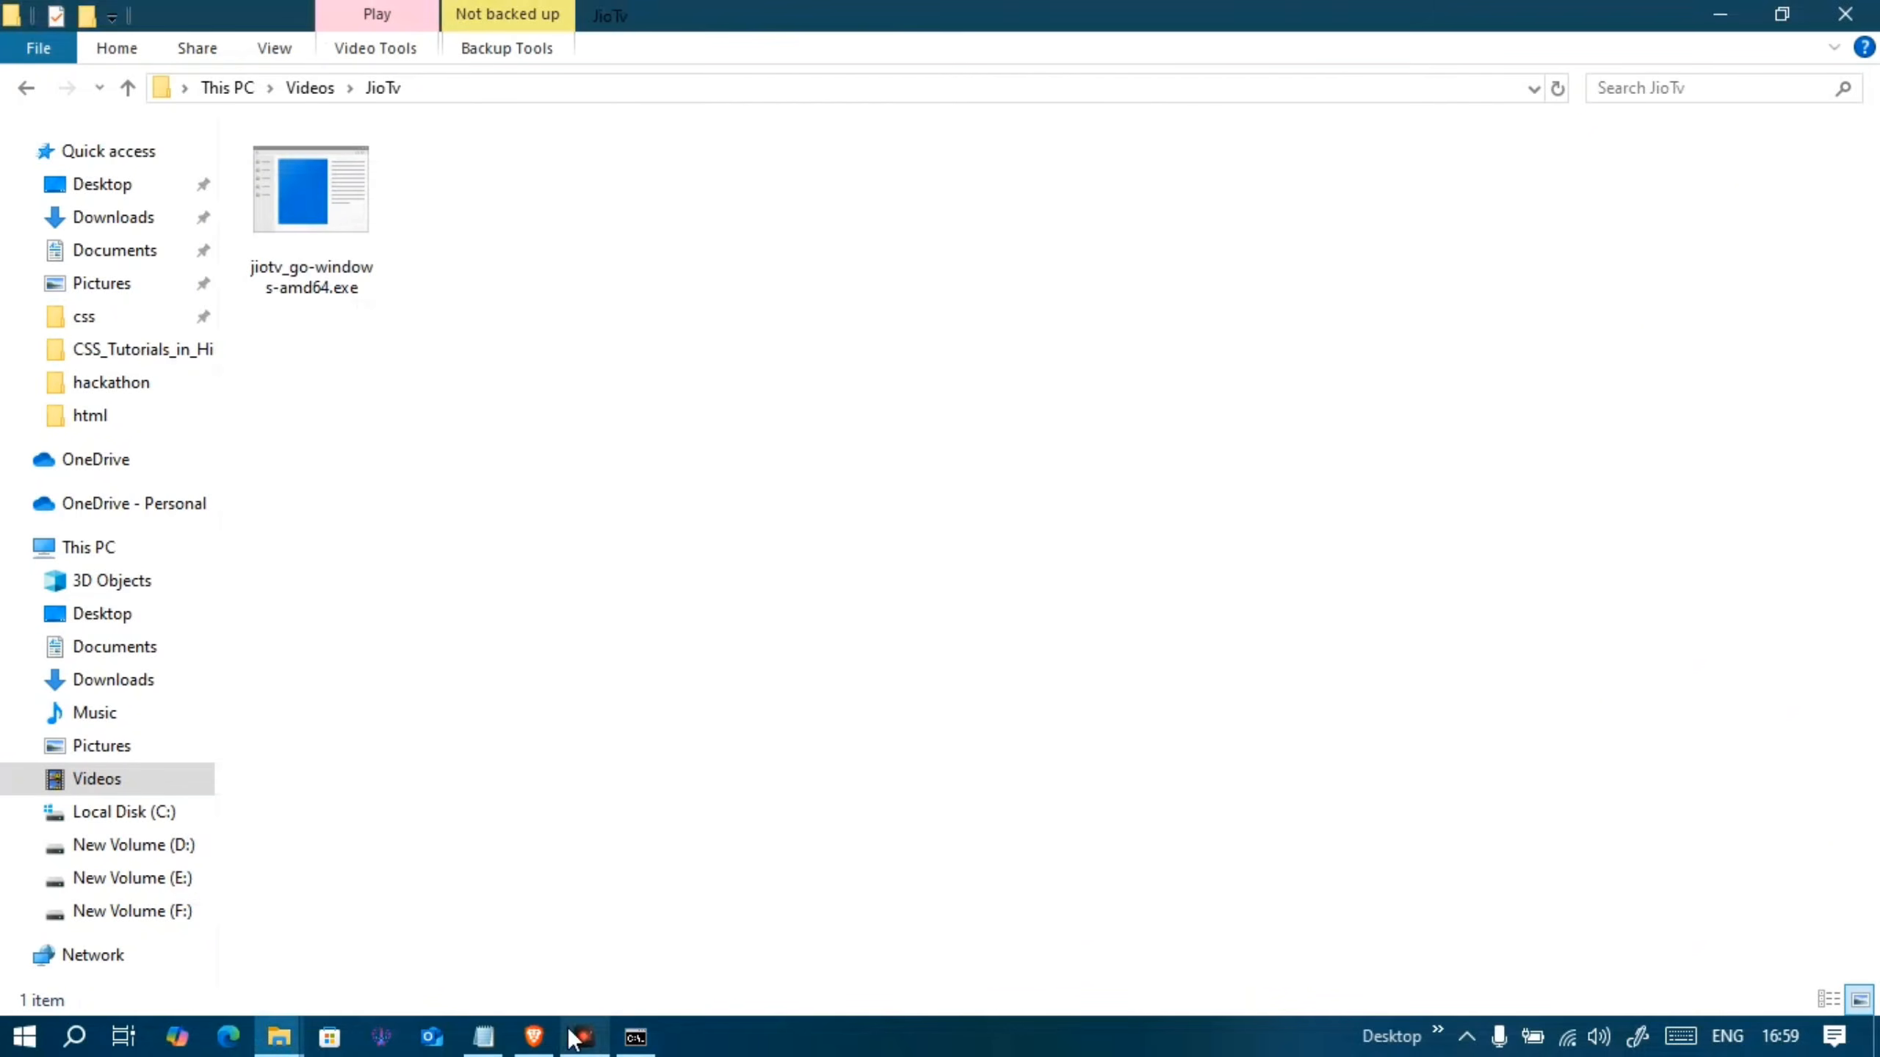
left_click(616, 689)
key("alt+Tab")
left_click(365, 22)
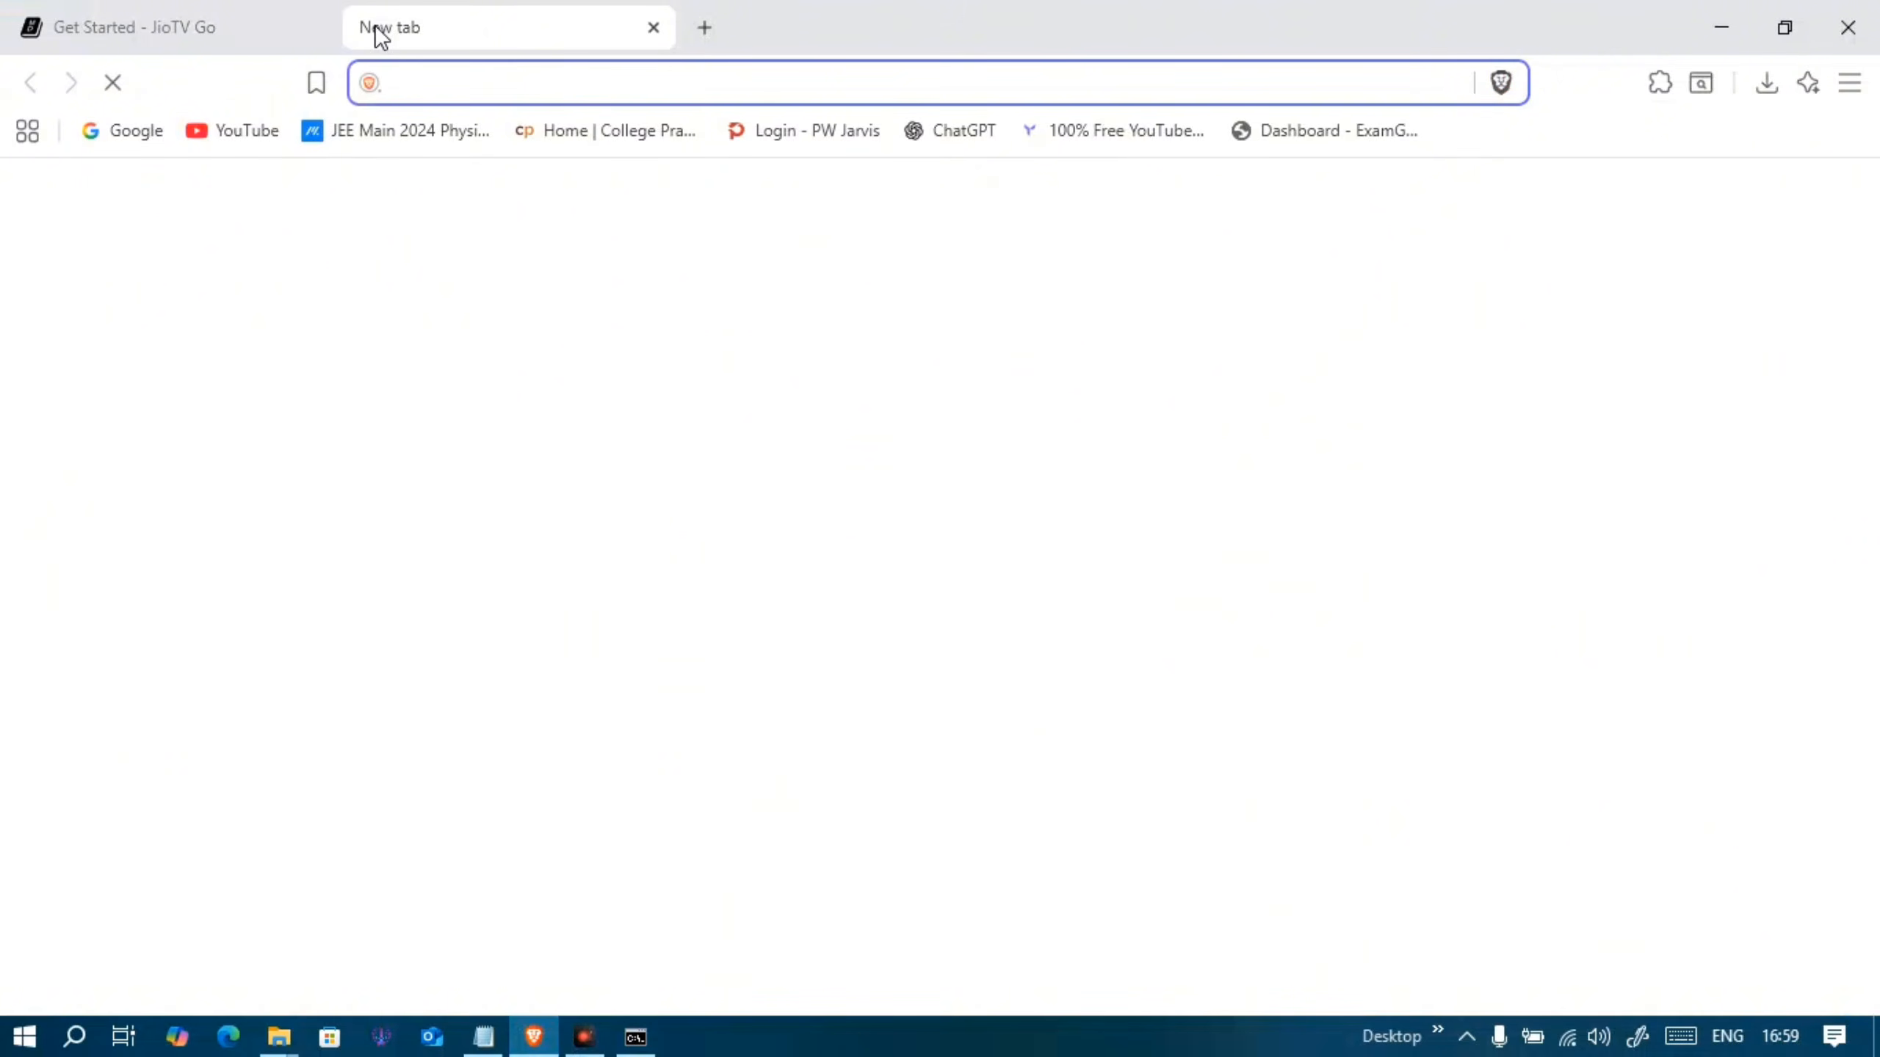
key("ctrl+v")
key("Return")
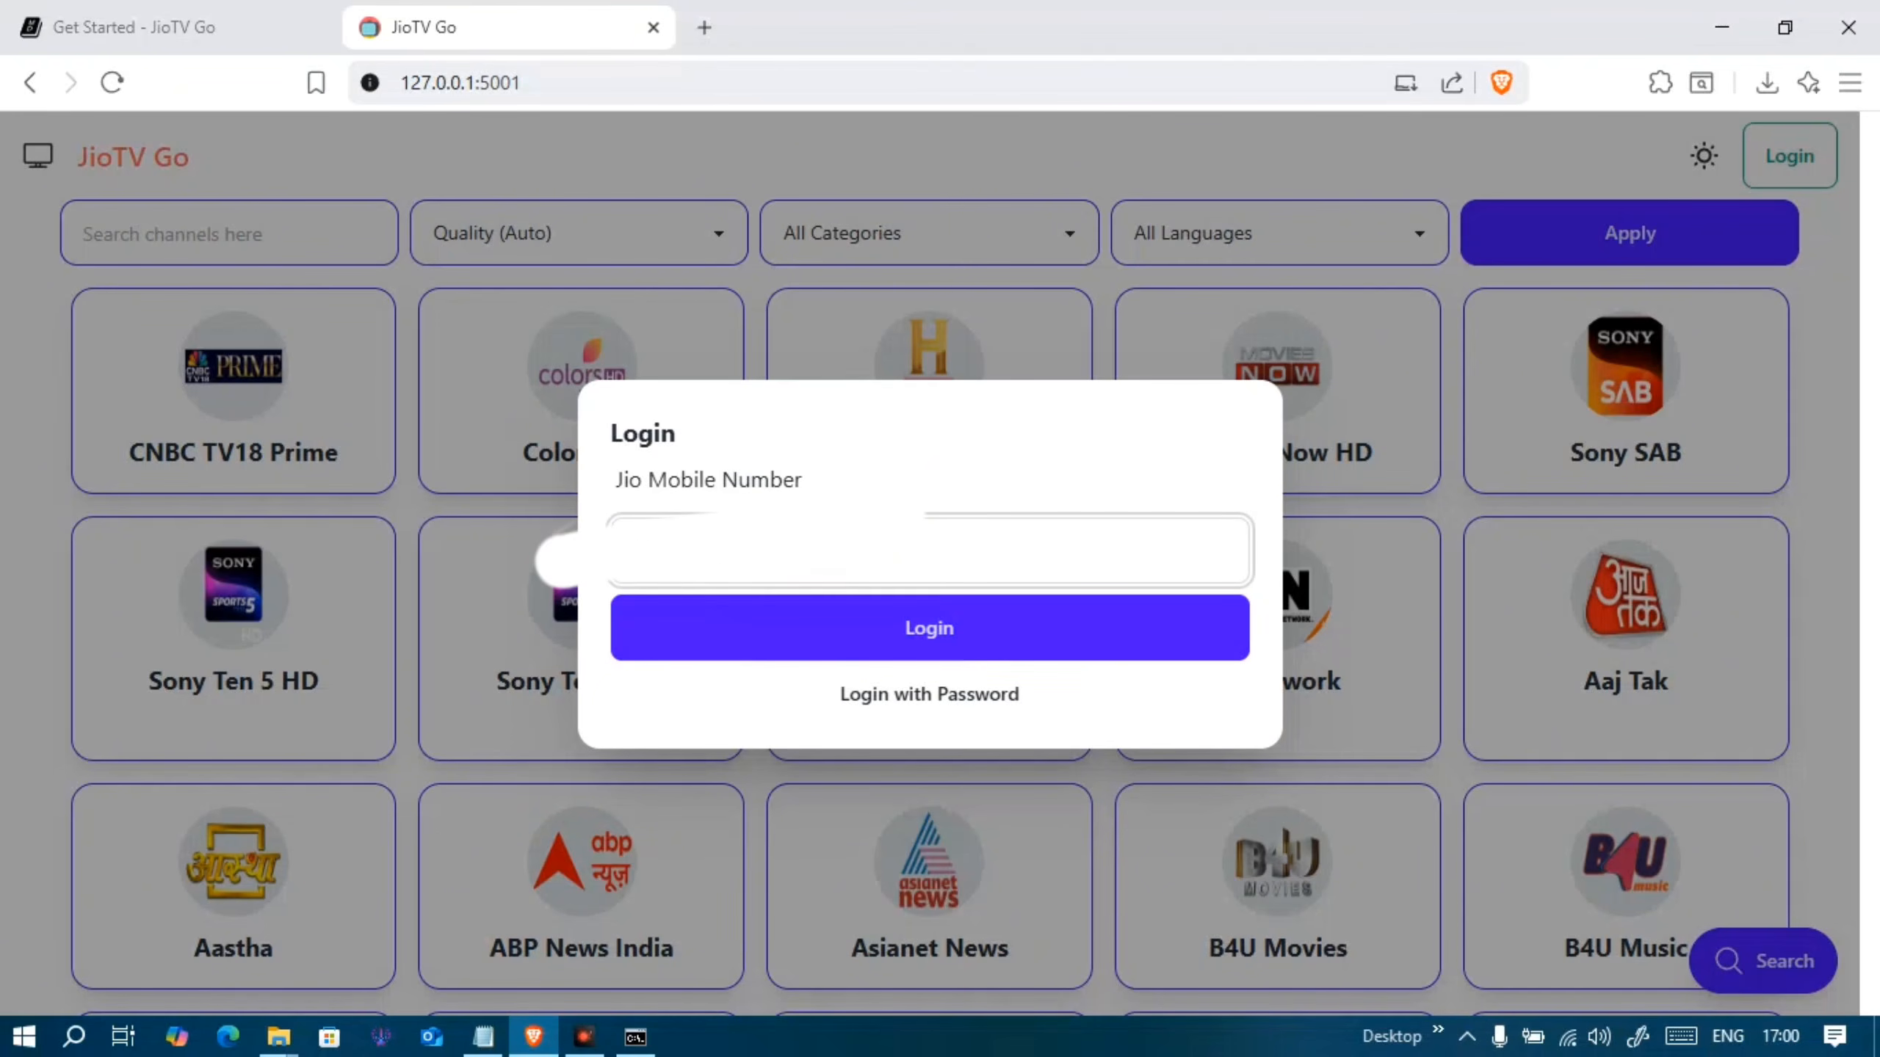
- Log in to JioTV Go with the Jio mobile number, enter and verify the OTP, and dismiss the verification message
left_click(853, 629)
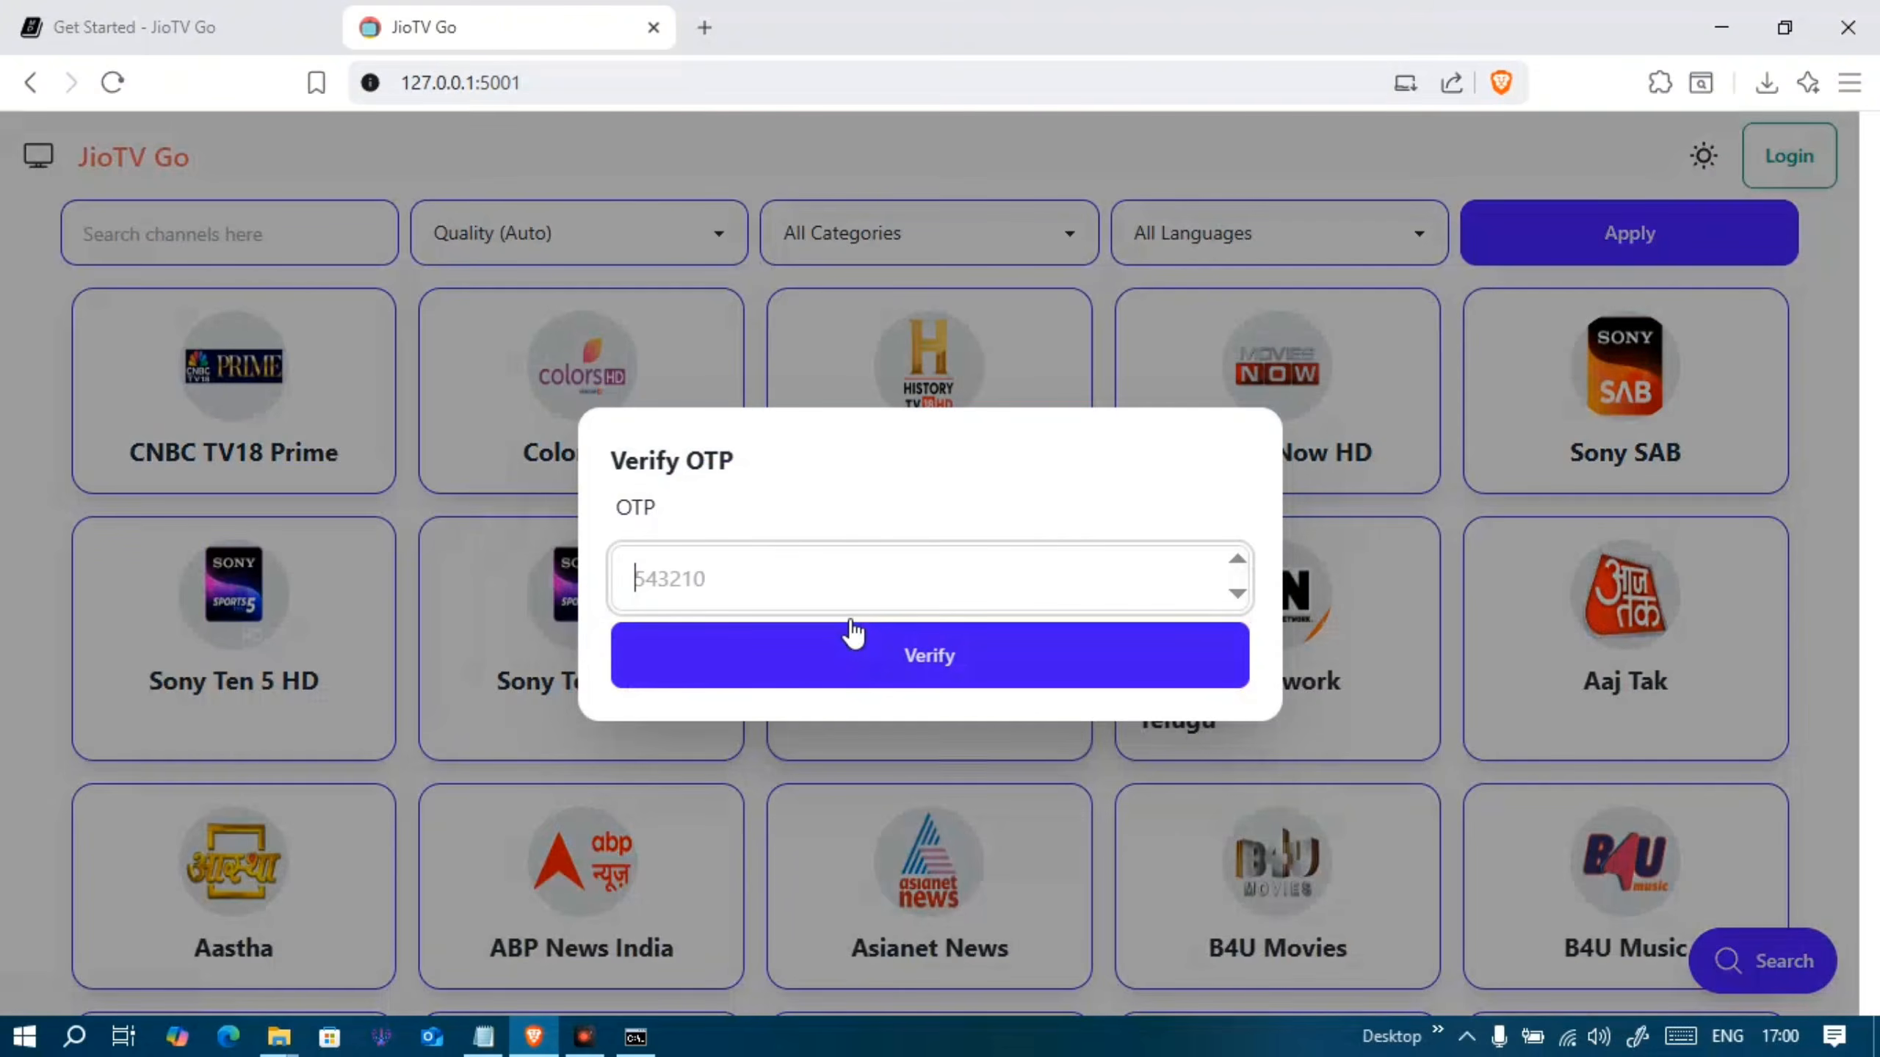
left_click(722, 595)
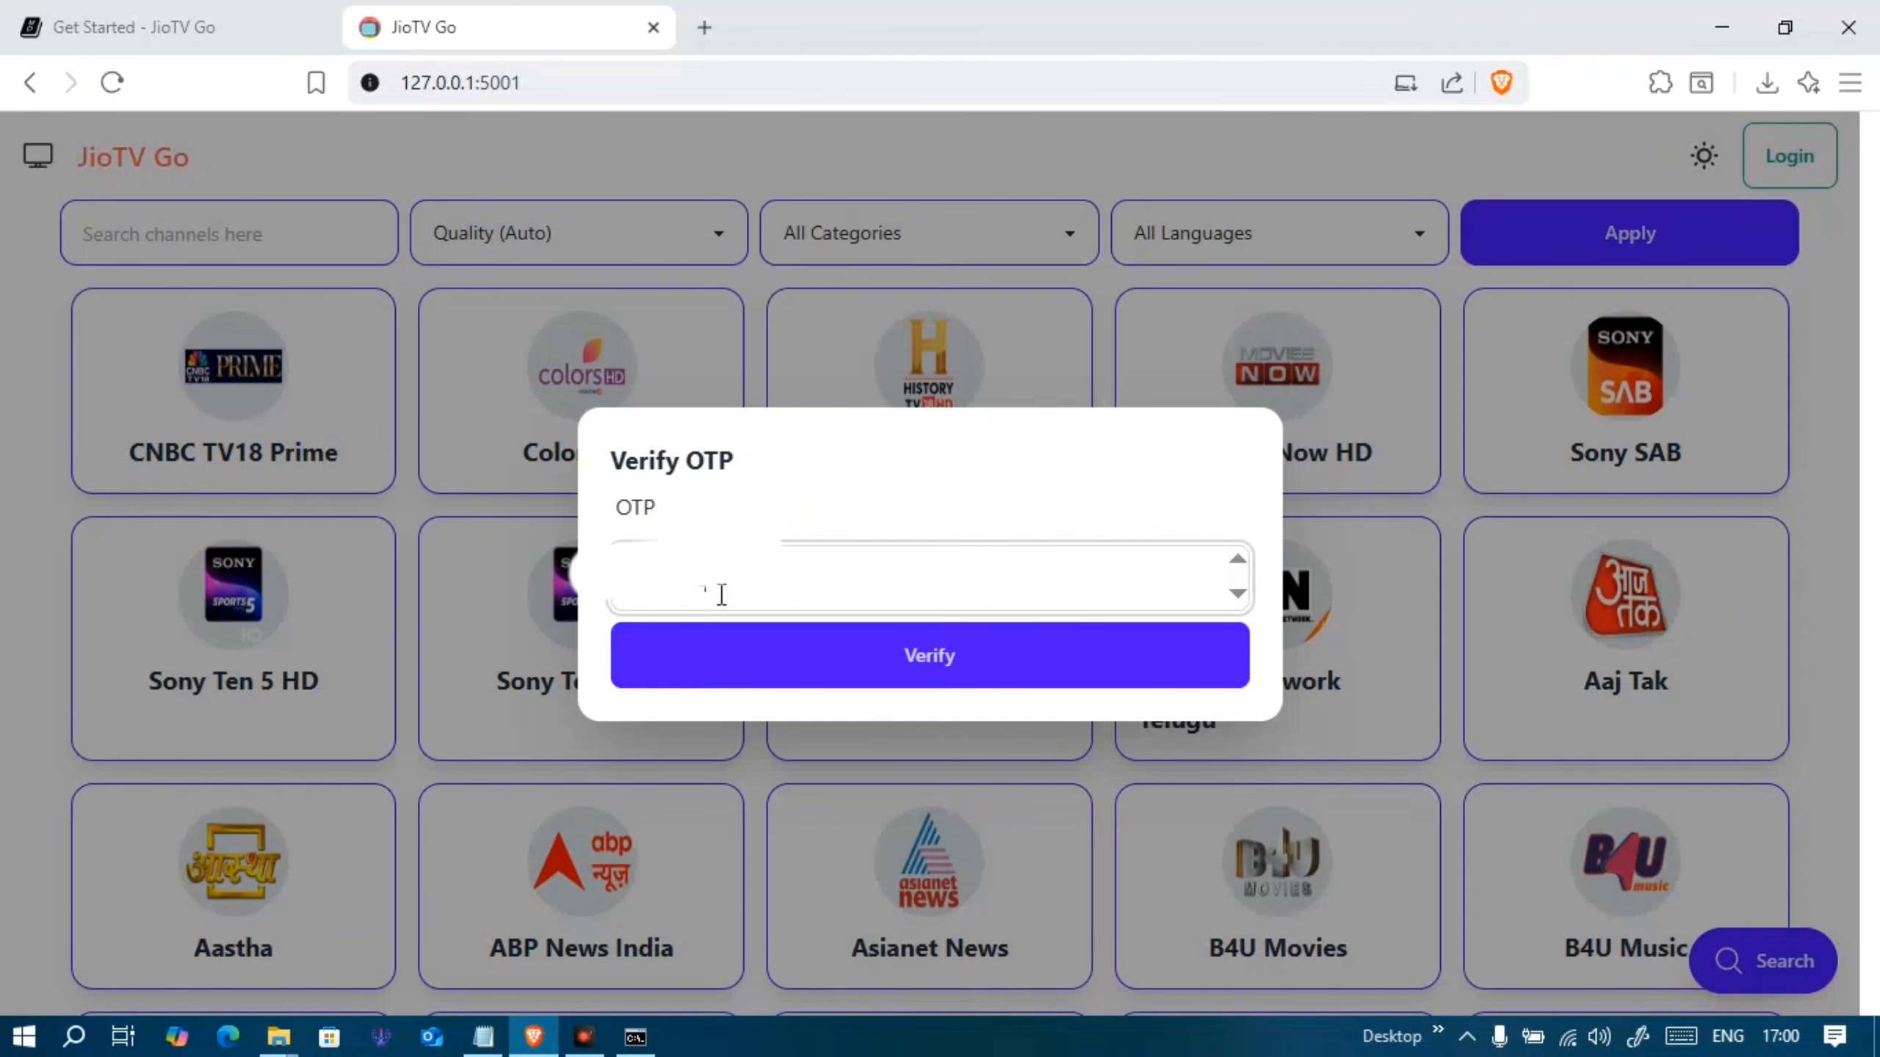
left_click(826, 663)
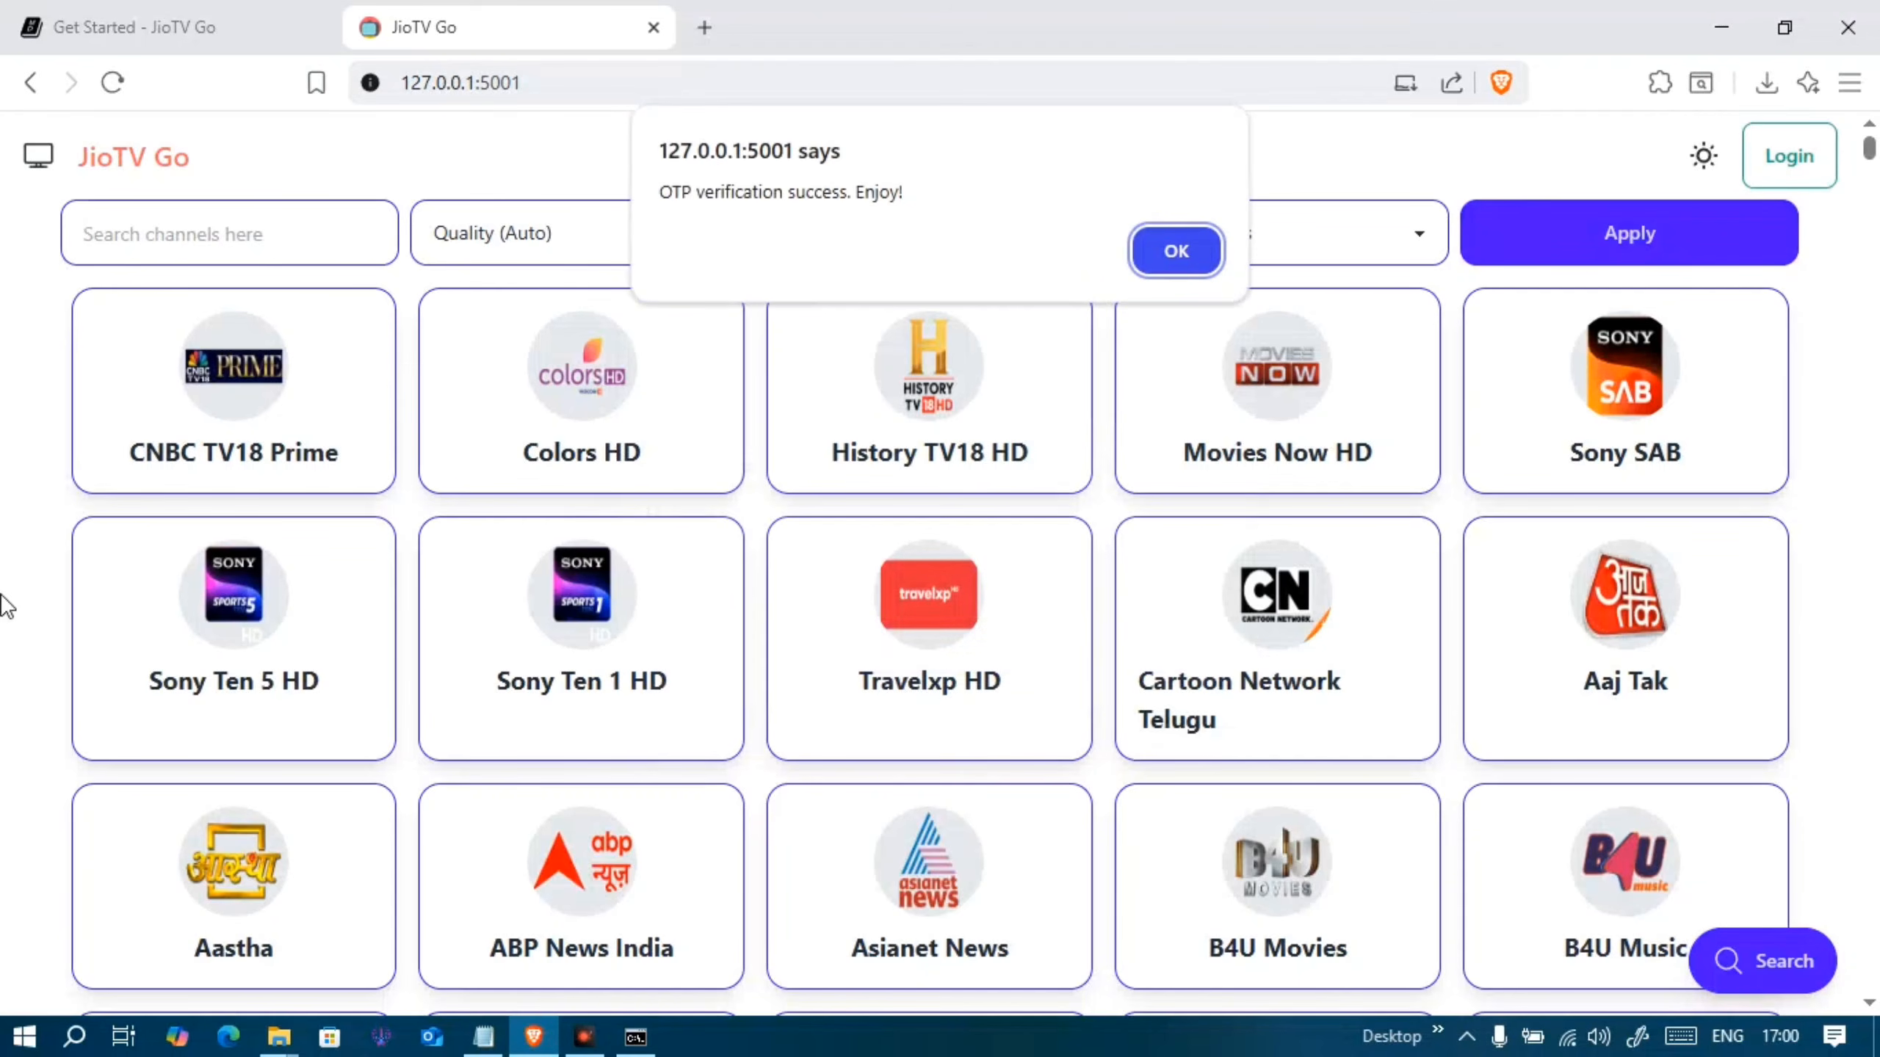
left_click(1177, 255)
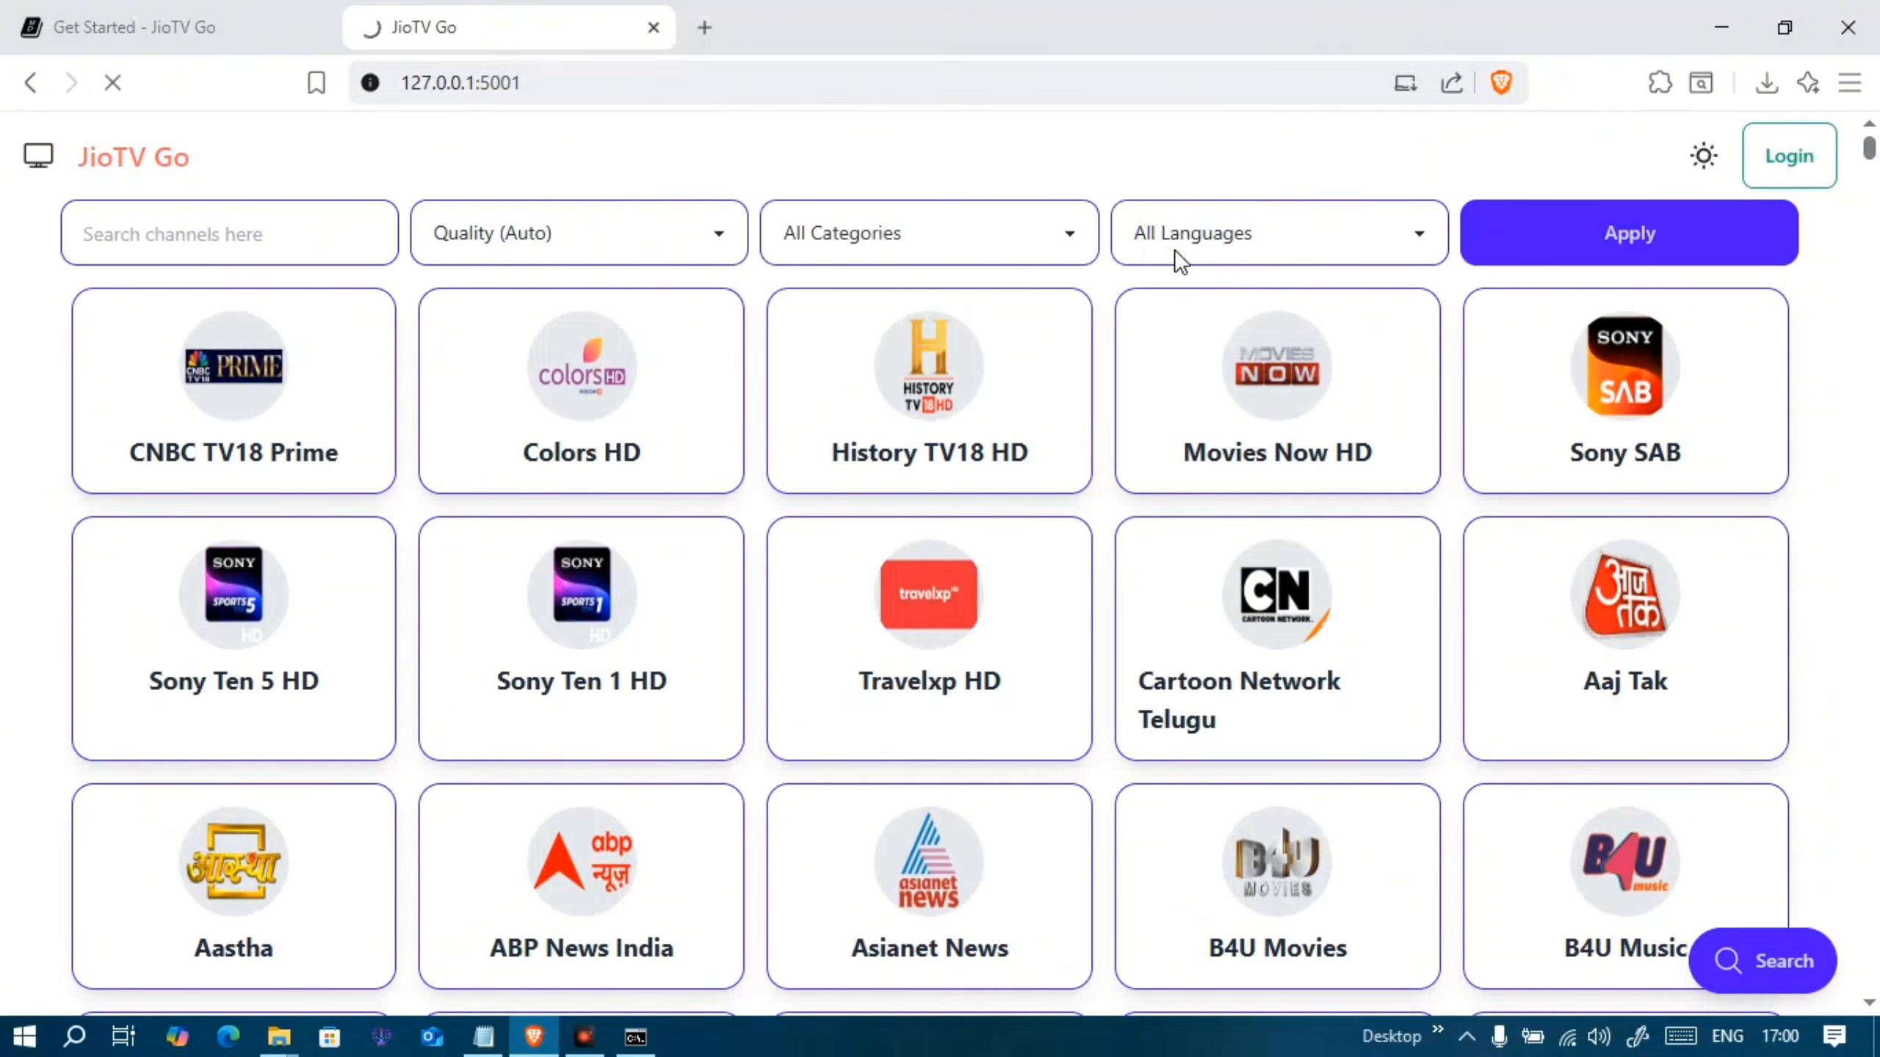
- Play the Aaj Tak channel to check its live stream and return to the channel list
left_click(1606, 583)
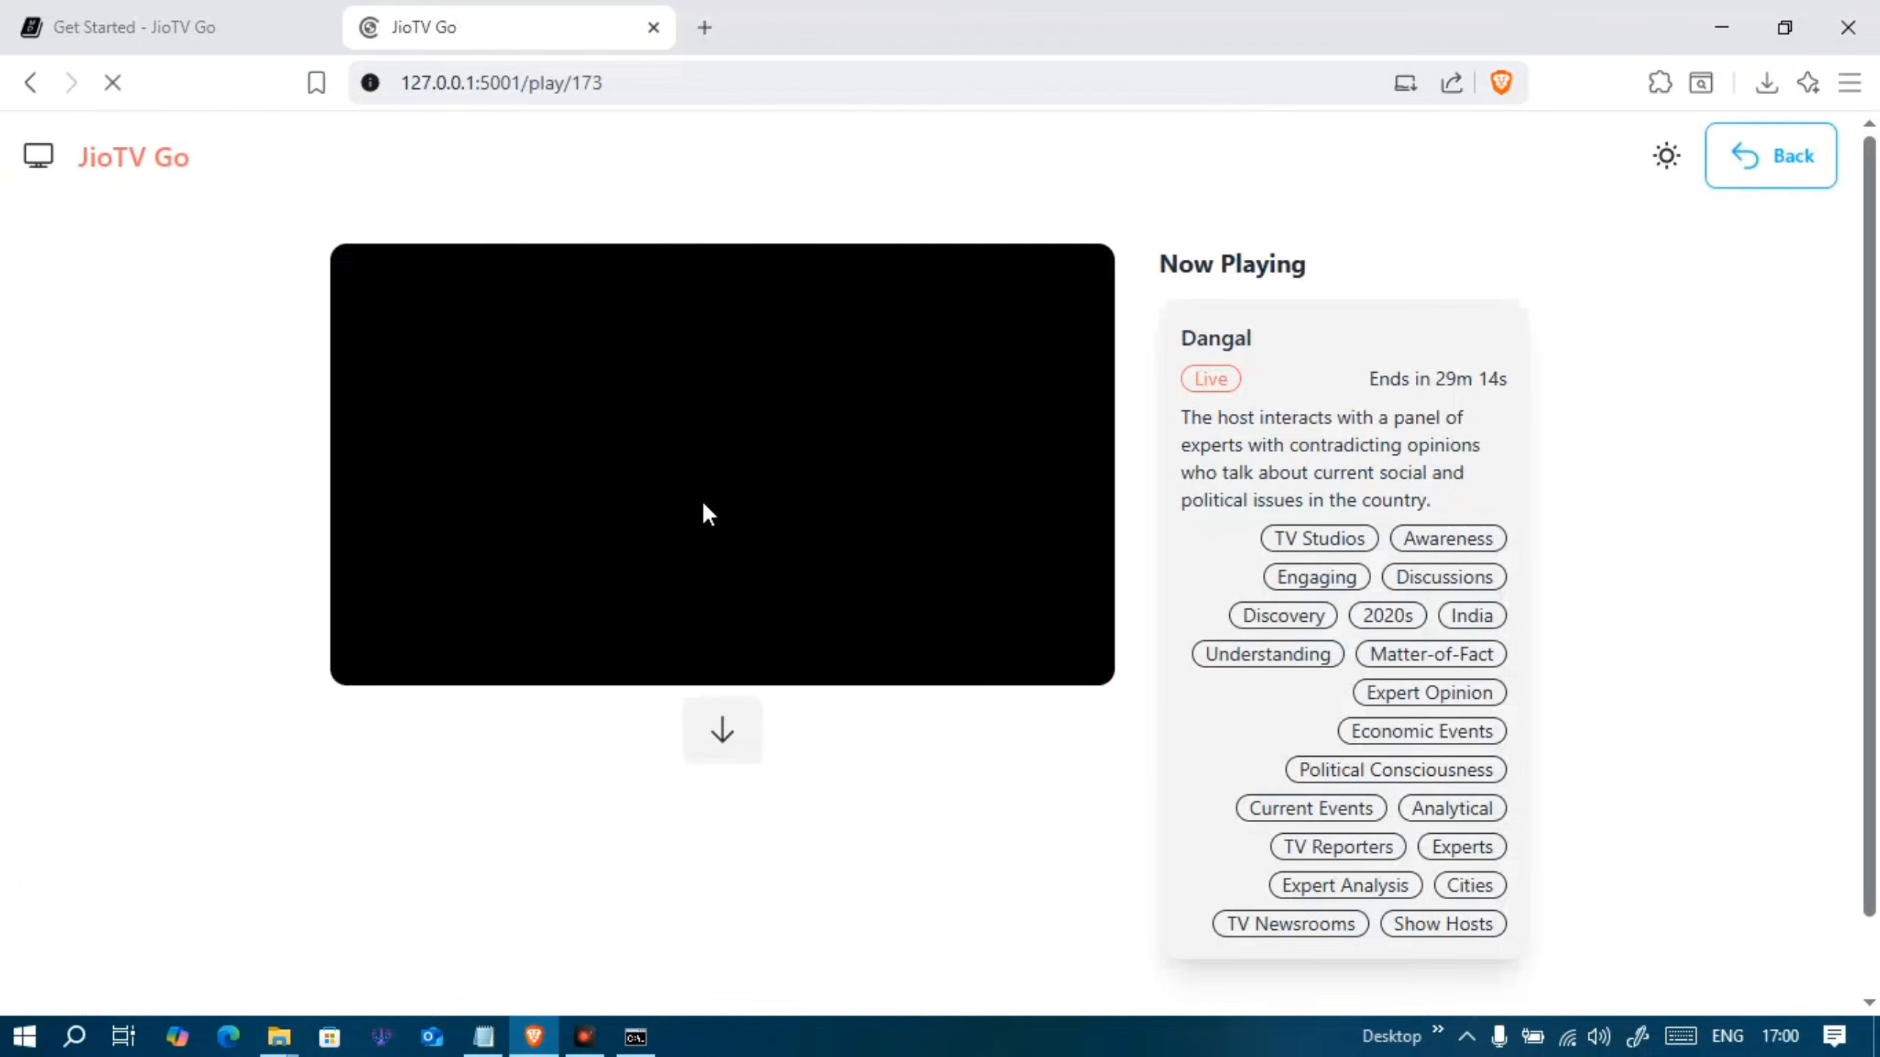
left_click(720, 474)
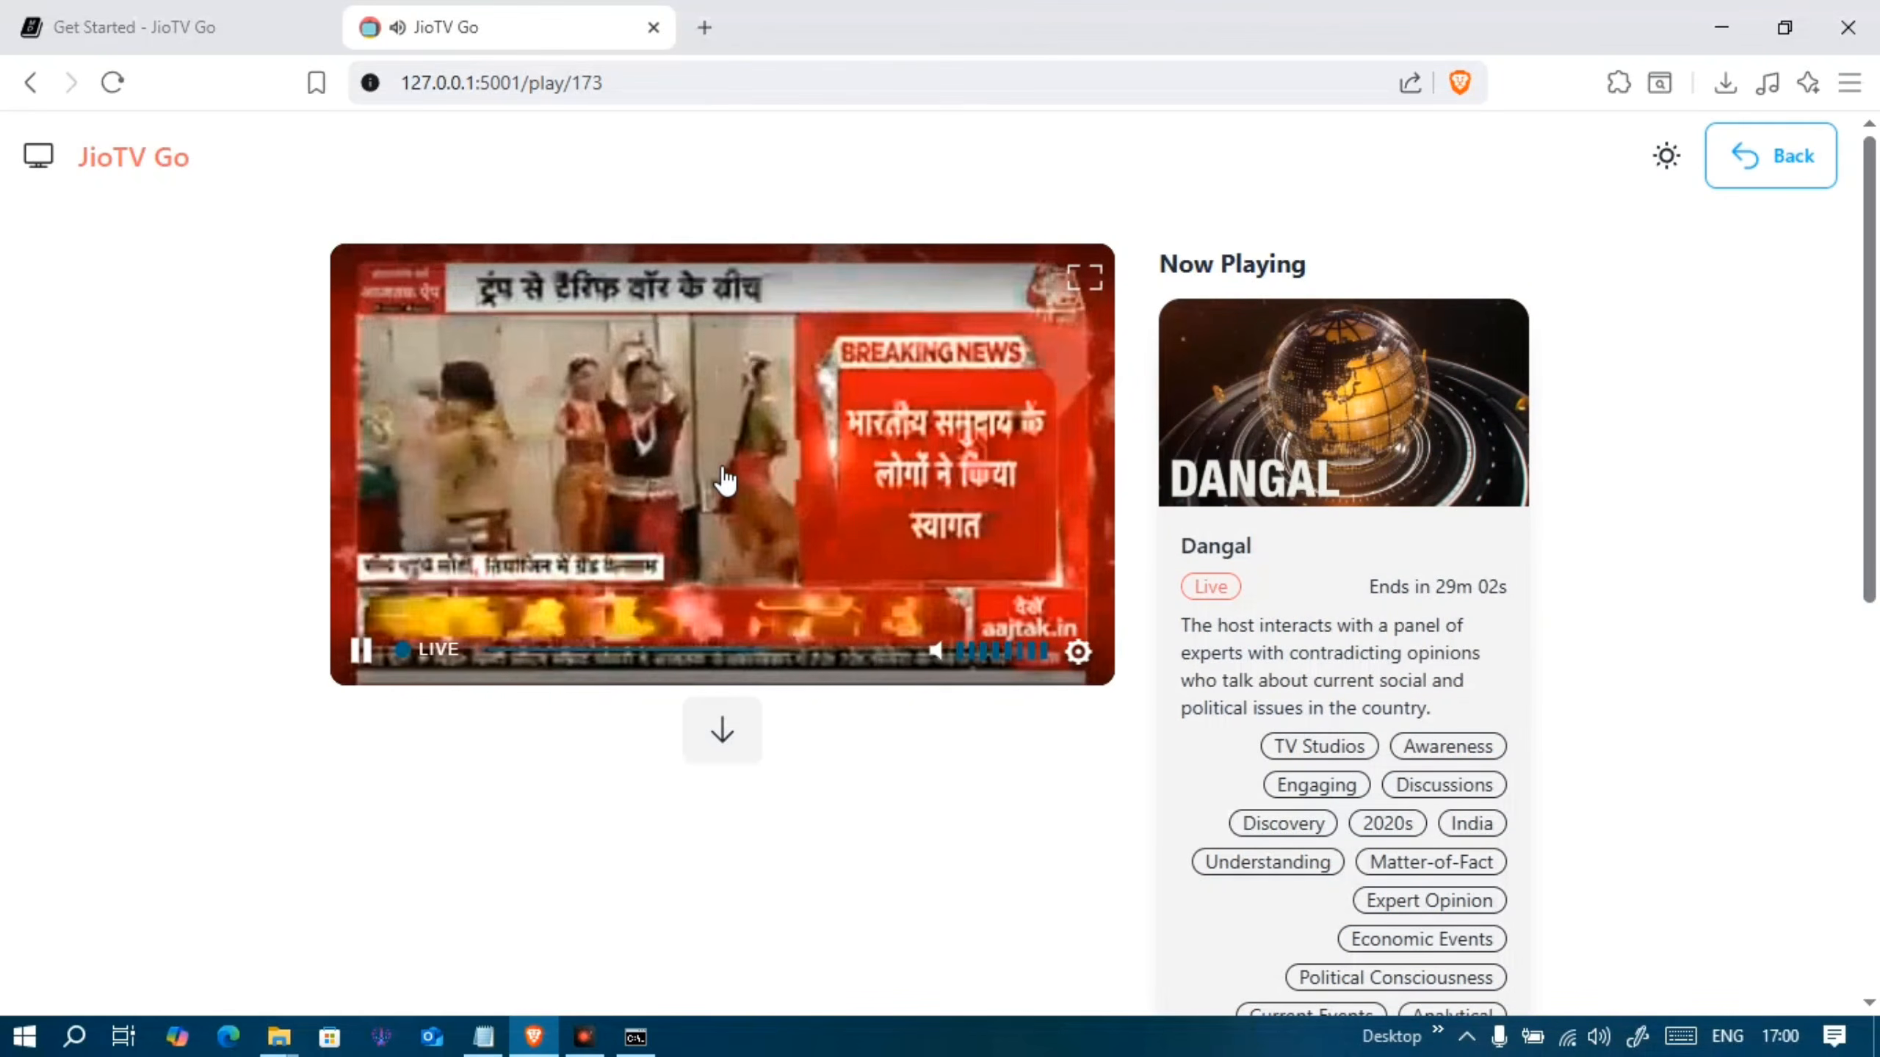
left_click(34, 92)
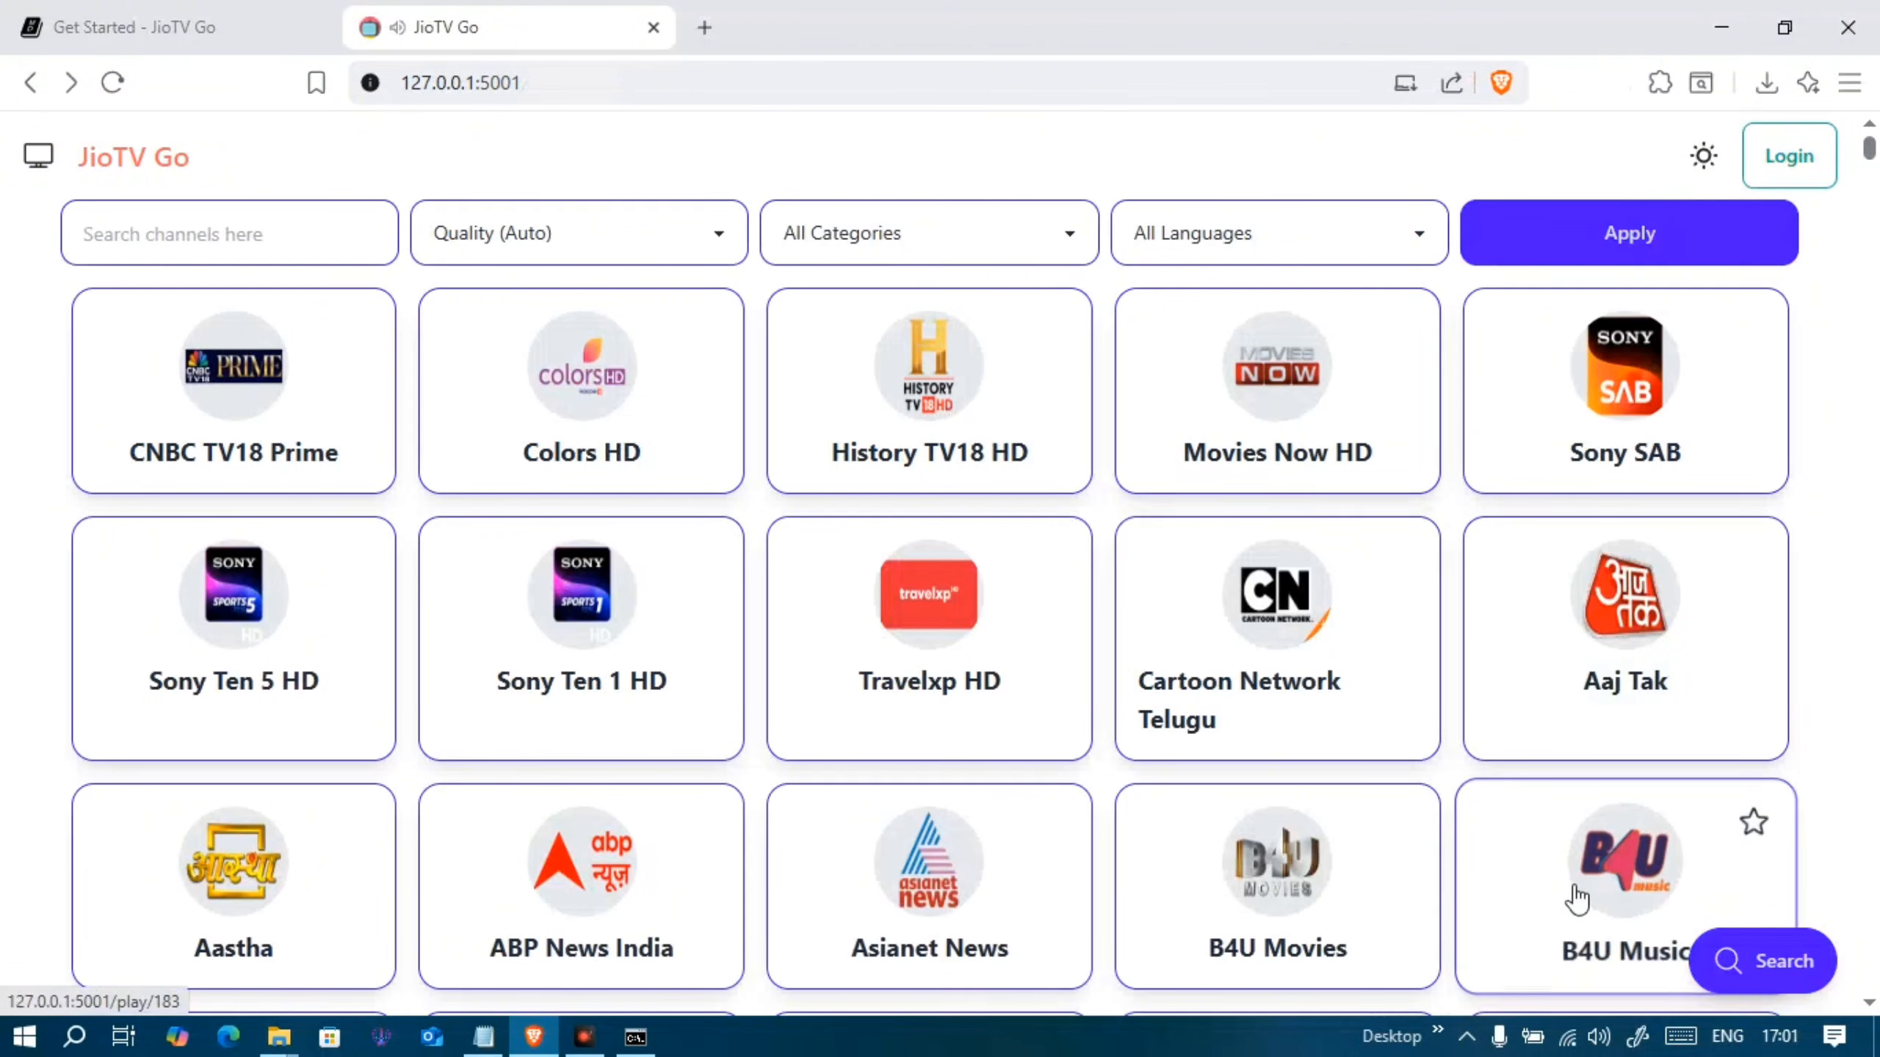
- Play the B4U Music channel, view it in full screen, exit full screen and return to the channel list
left_click(1576, 898)
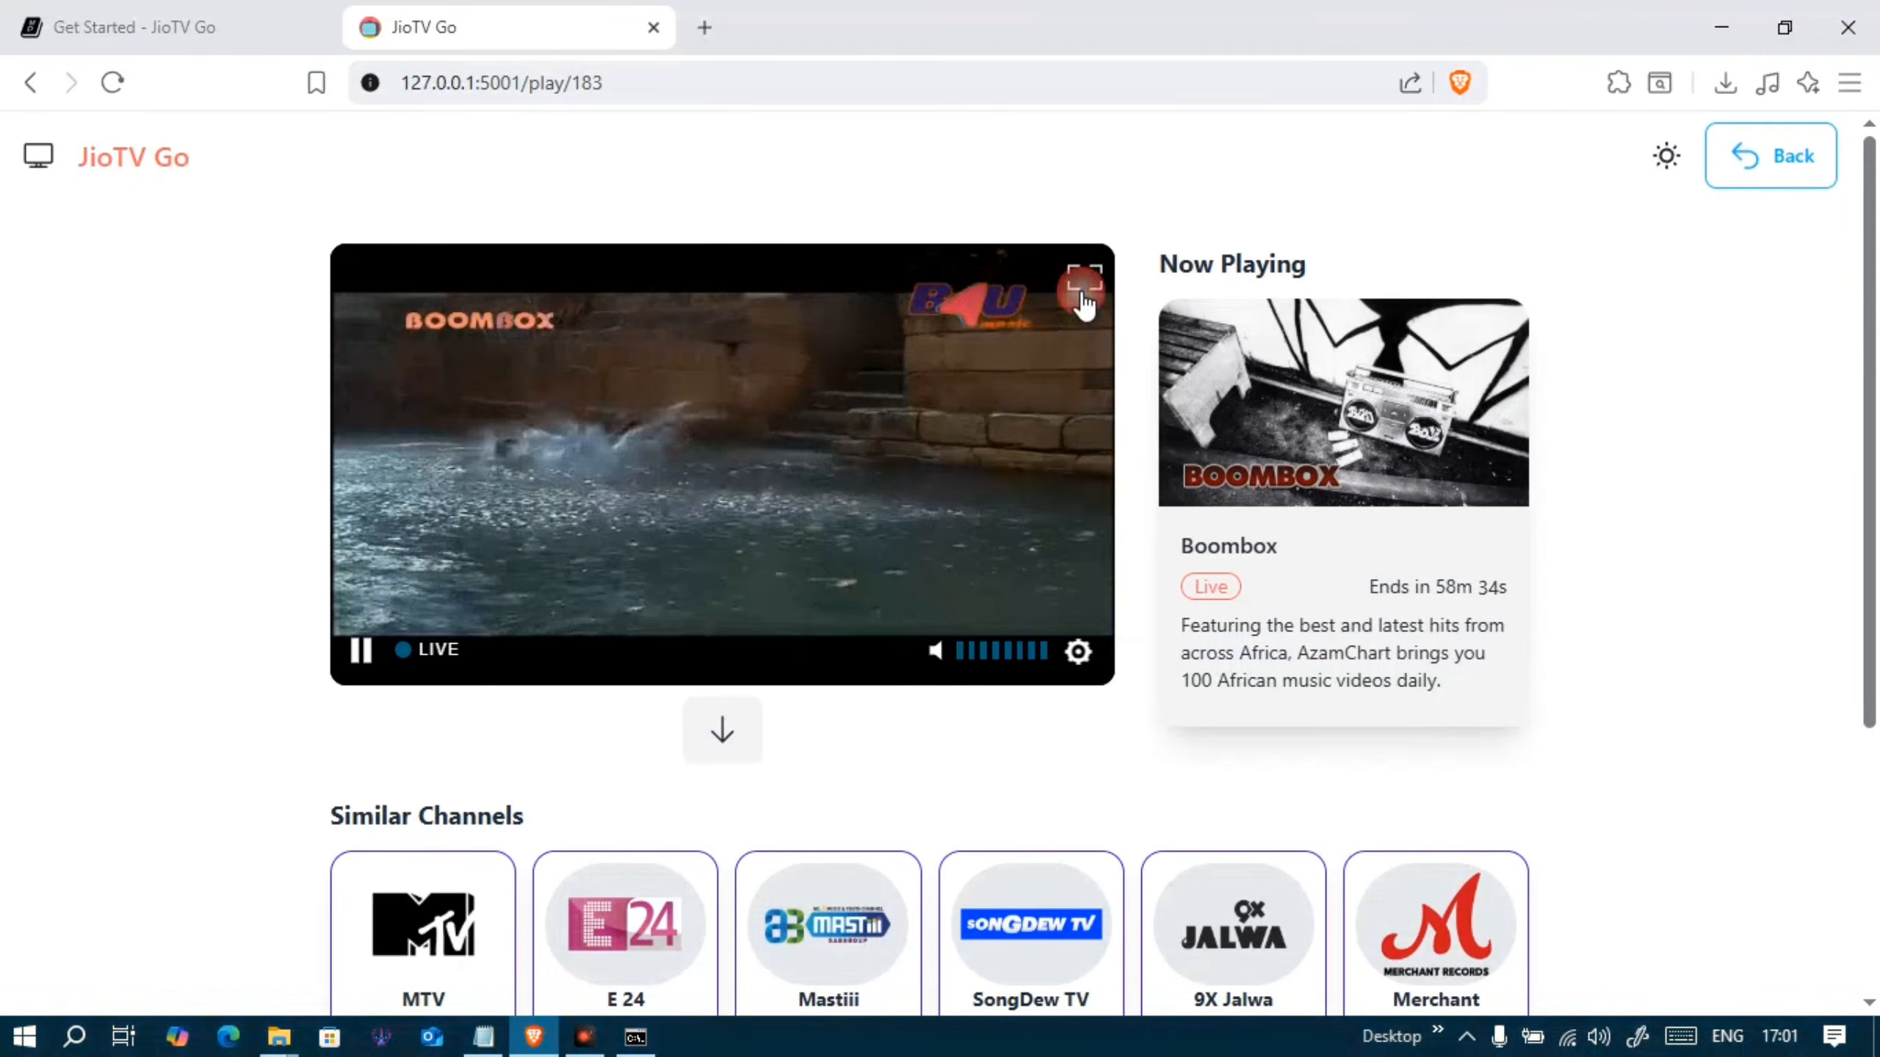
left_click(1082, 296)
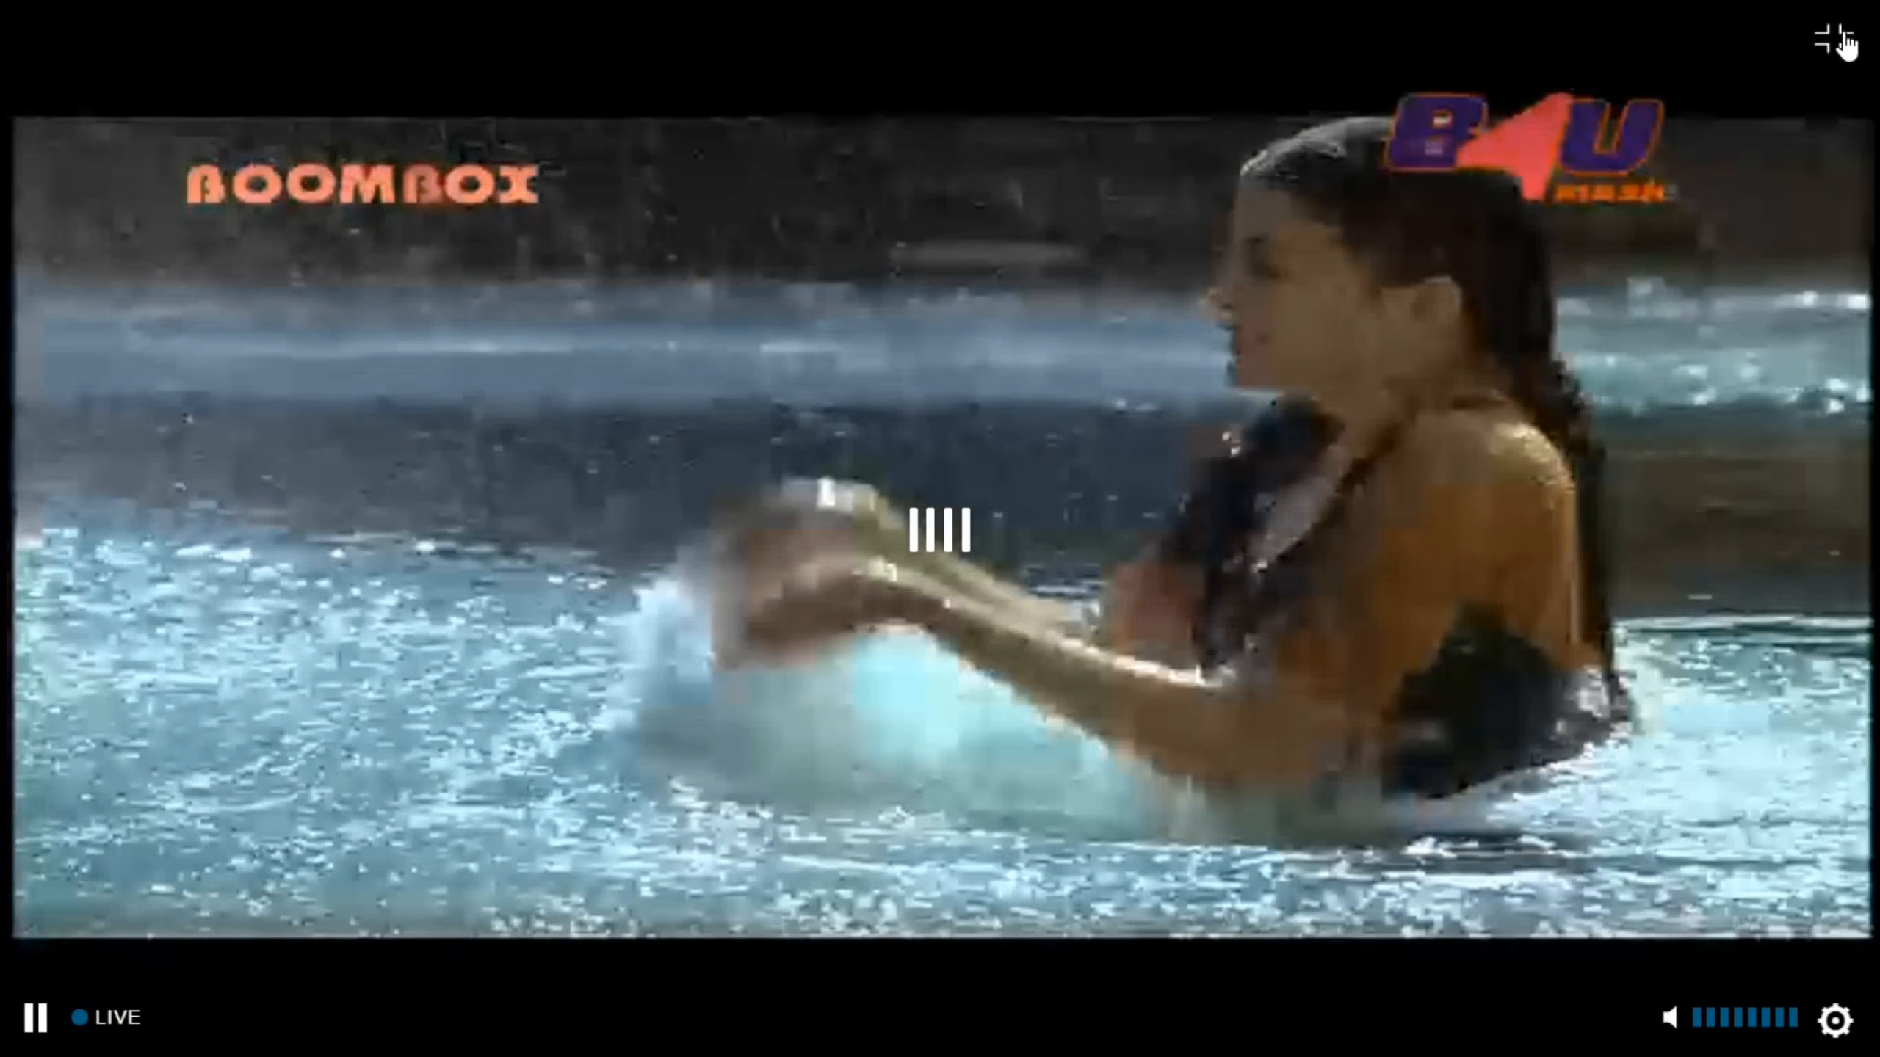
left_click(1839, 38)
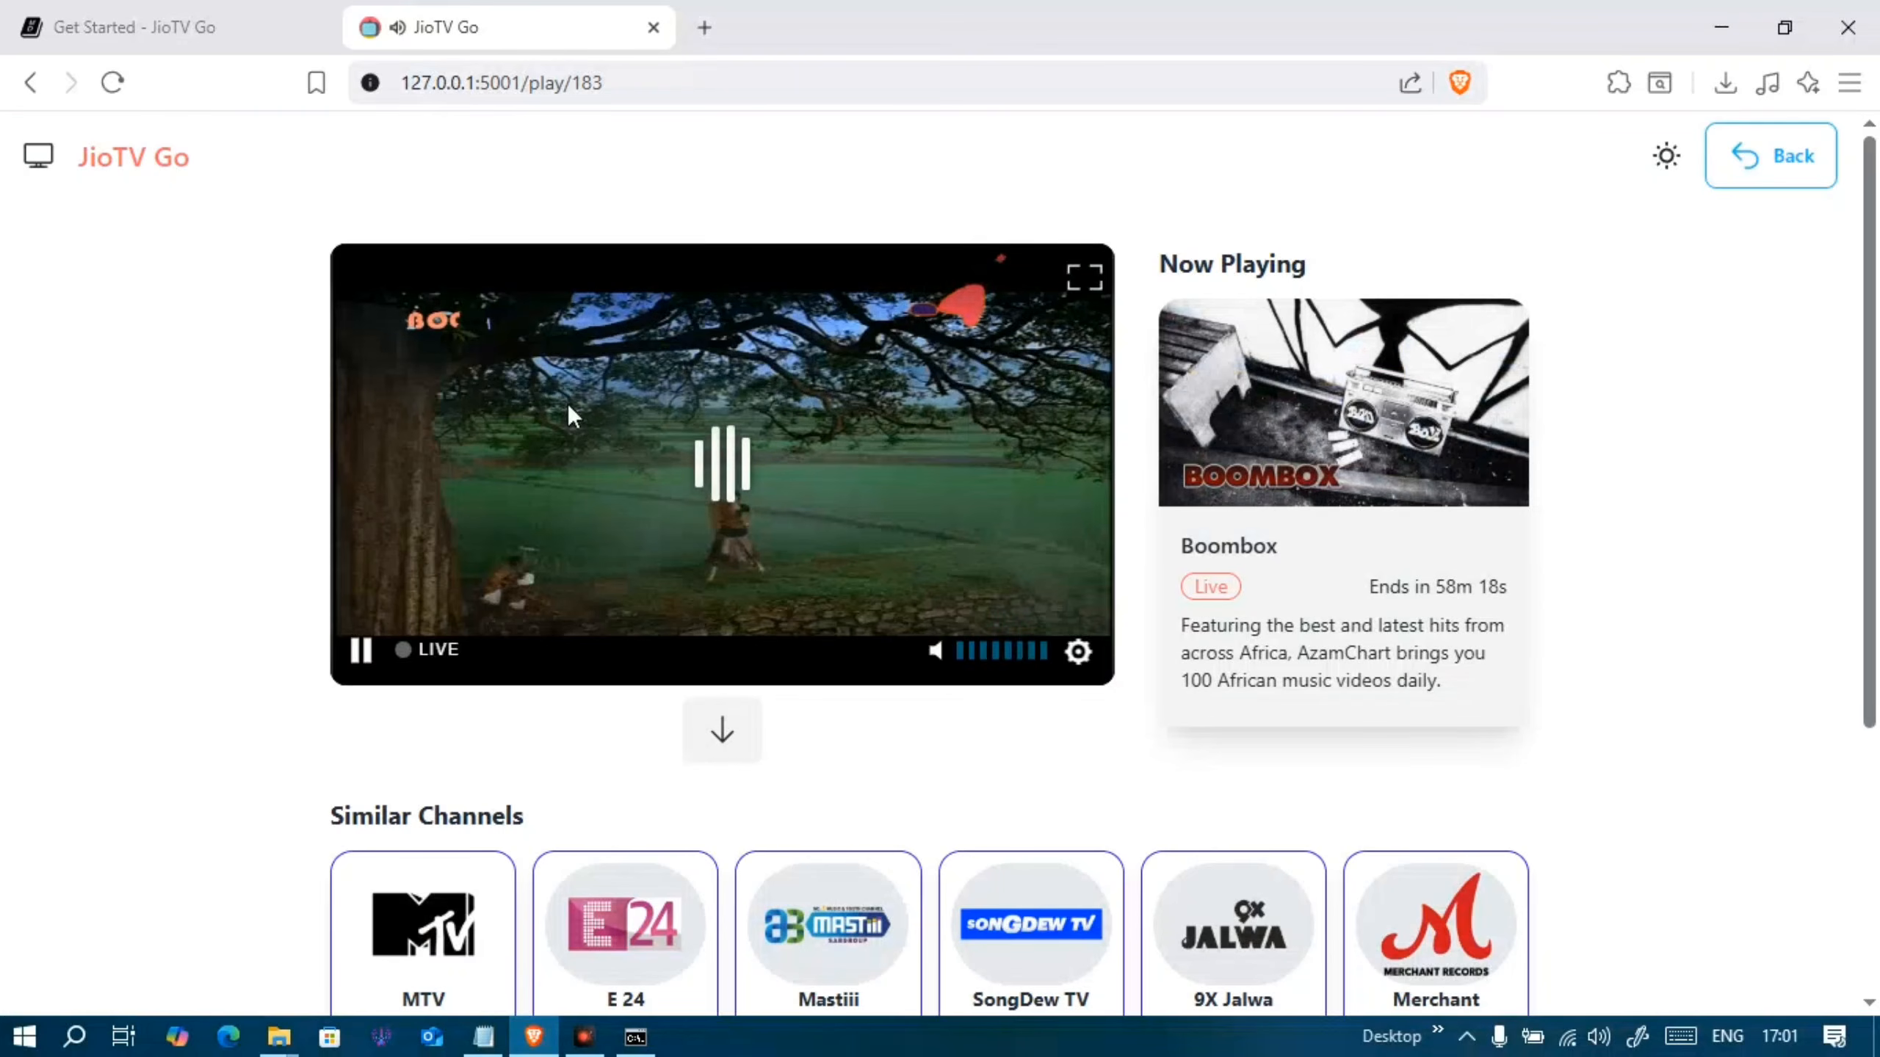
left_click(33, 83)
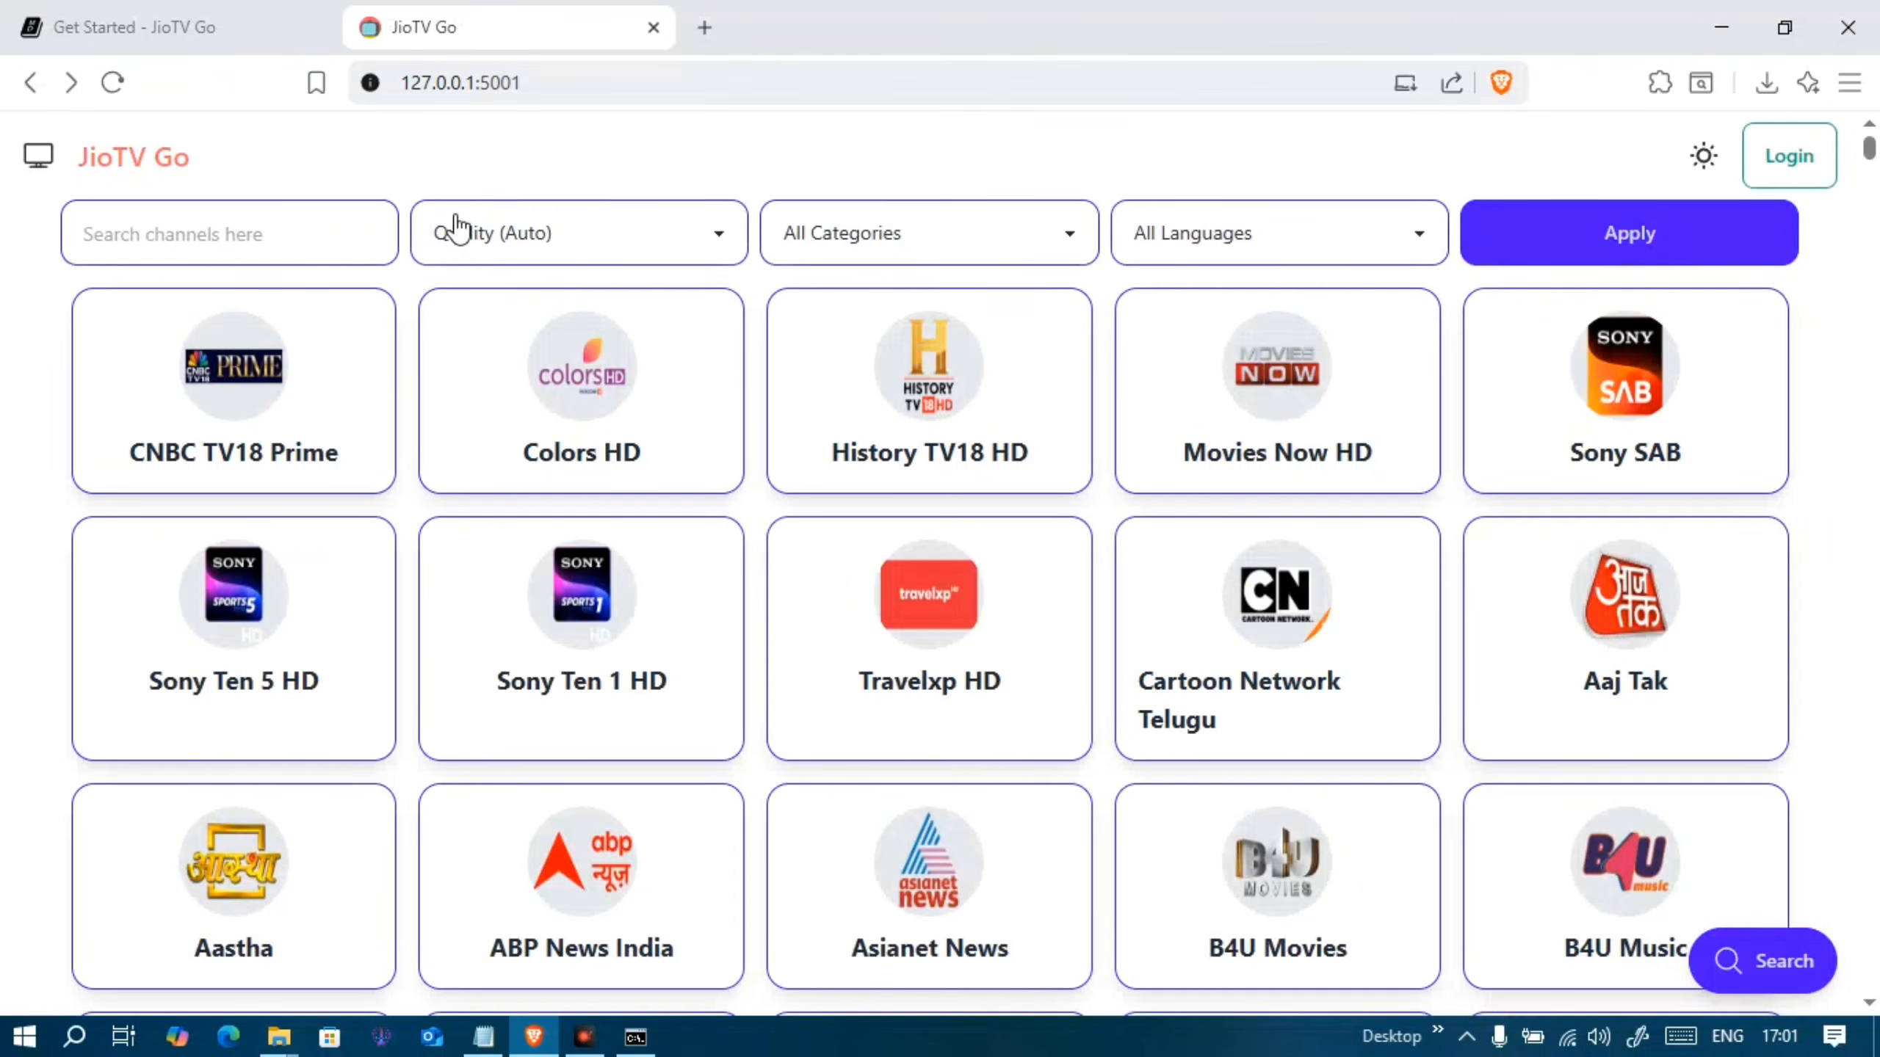
- Review the quality and category filter options, set the language filter to Hindi and apply it to the channel list
left_click(473, 236)
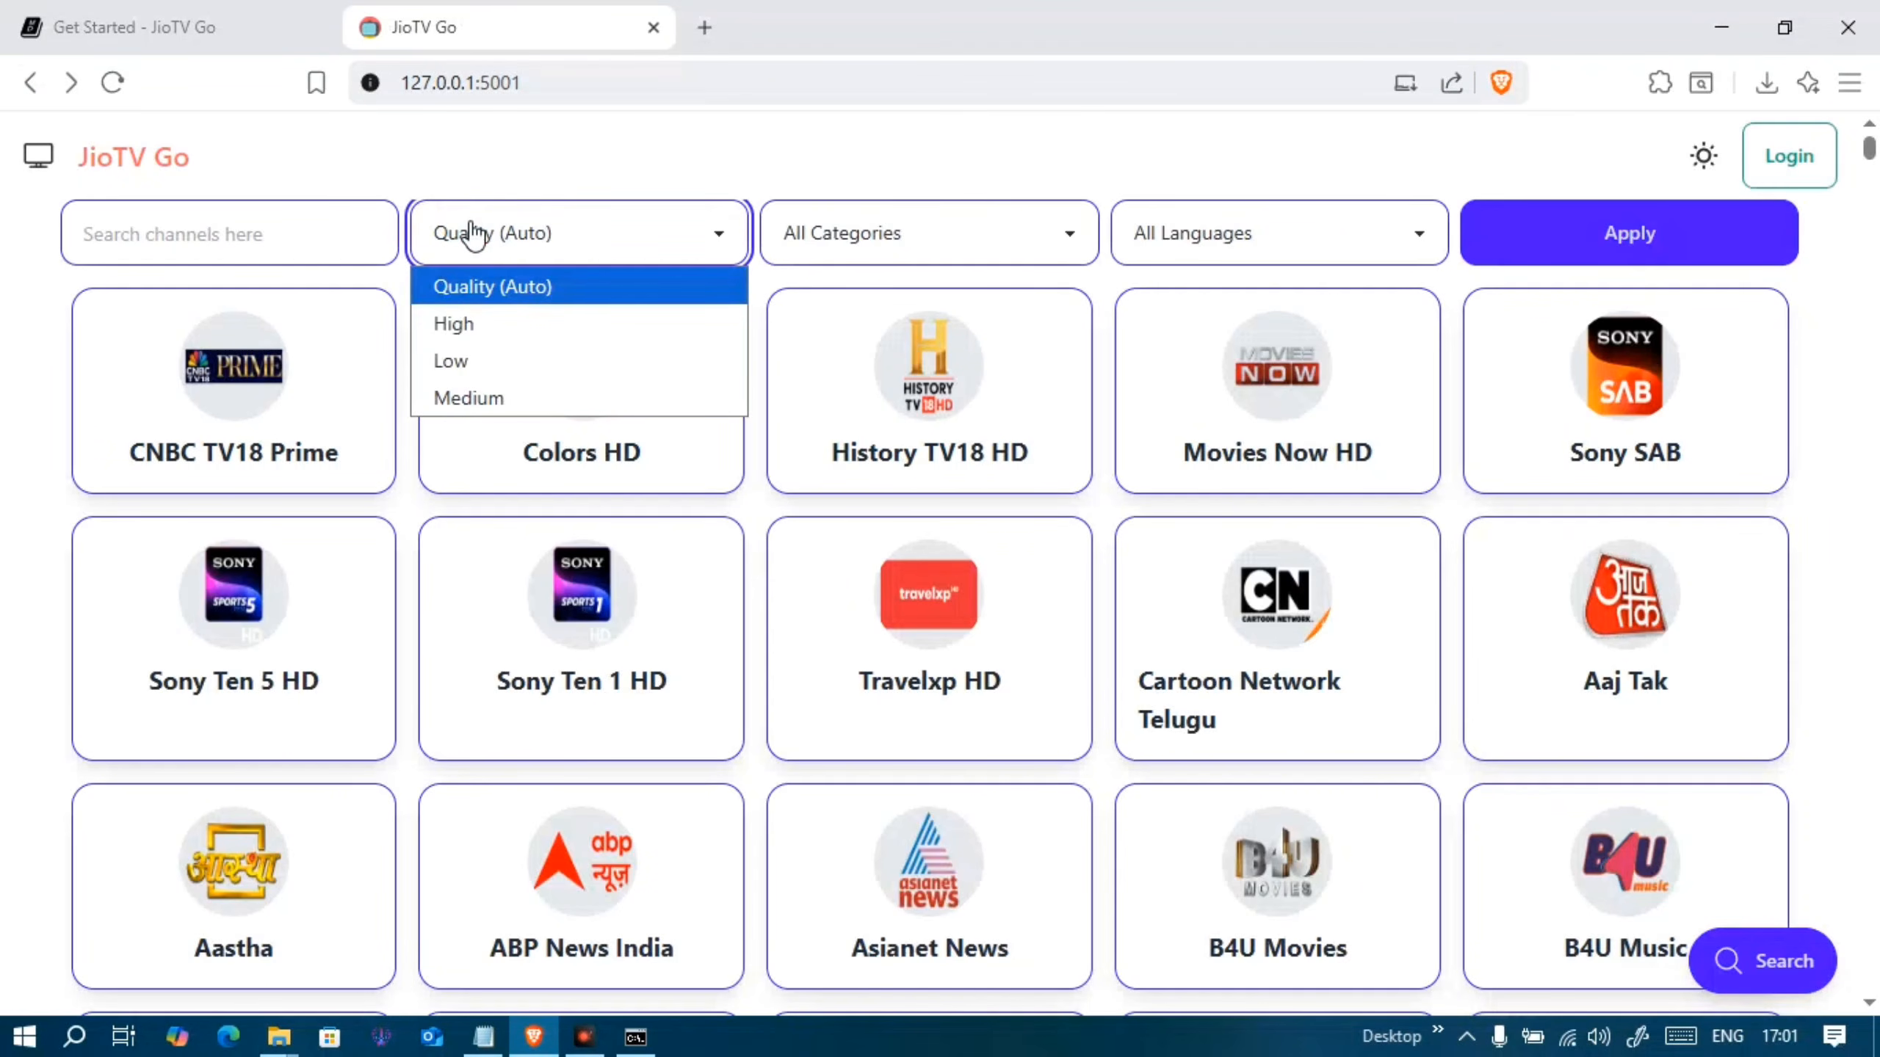
left_click(1042, 236)
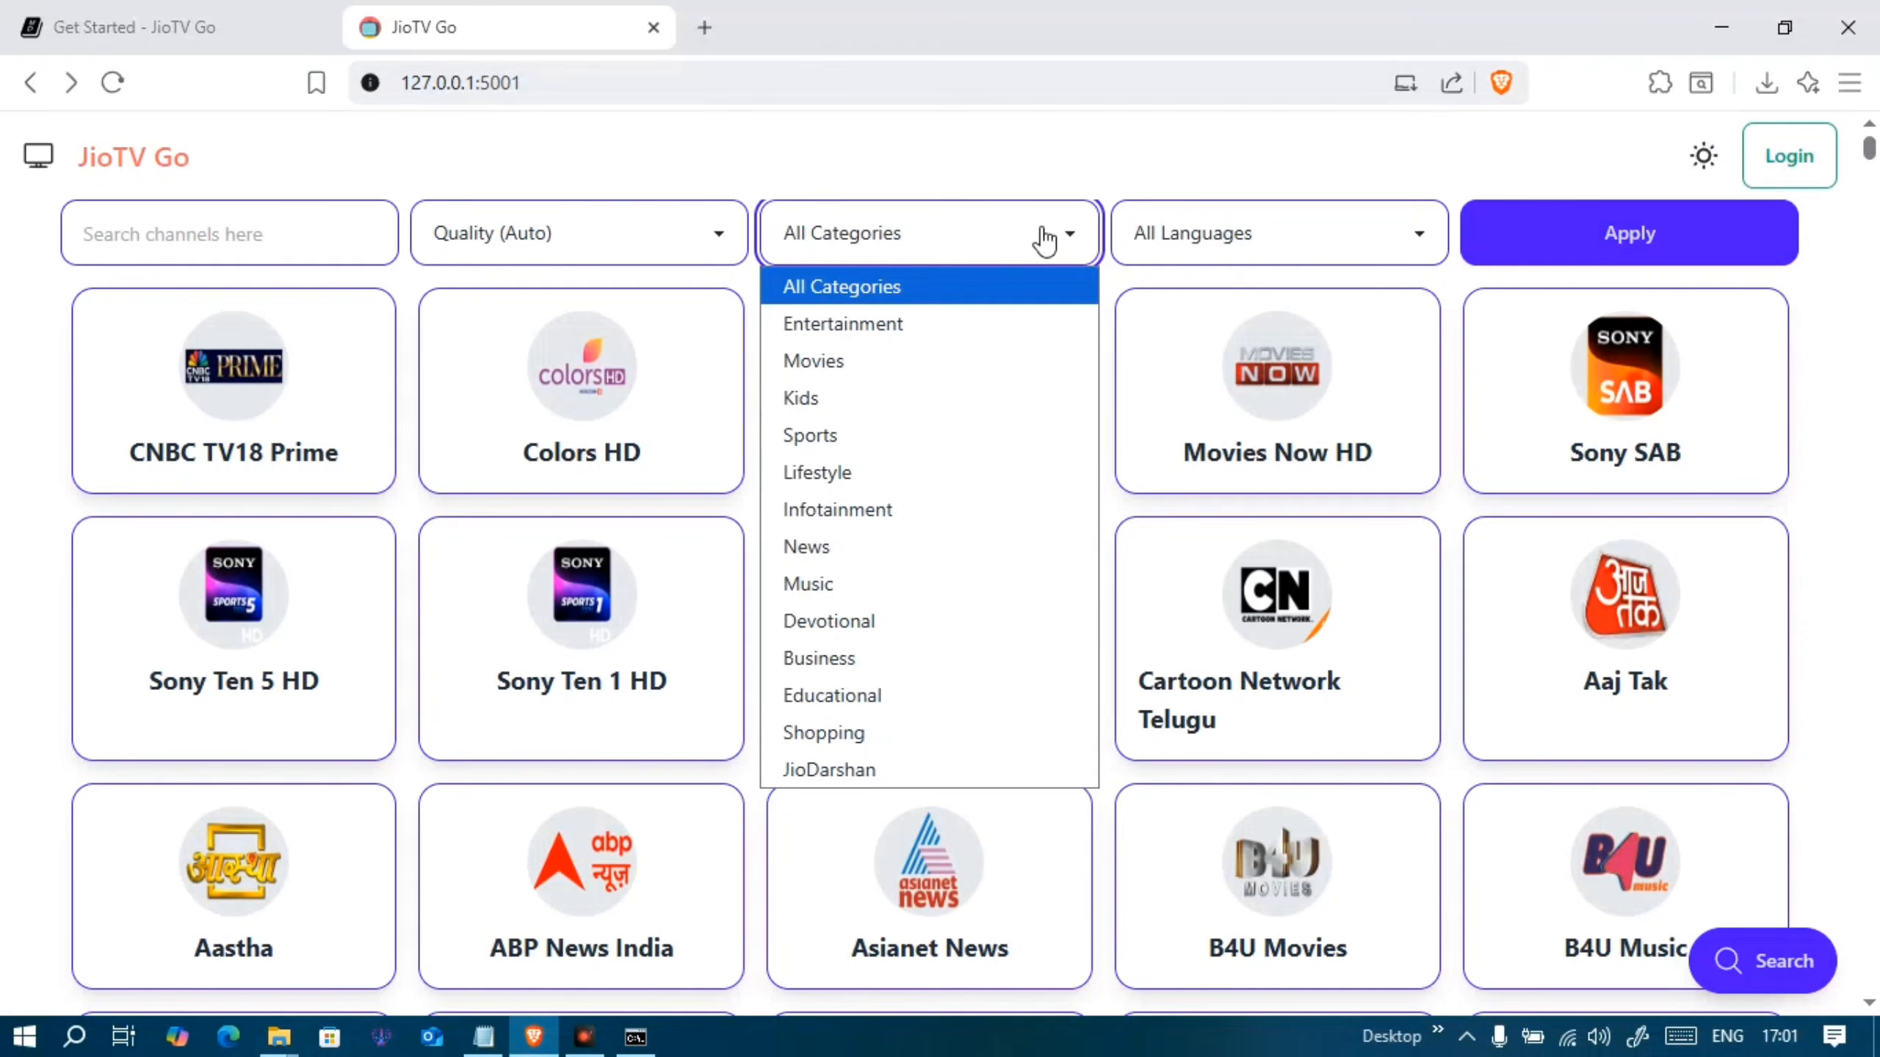
left_click(1207, 231)
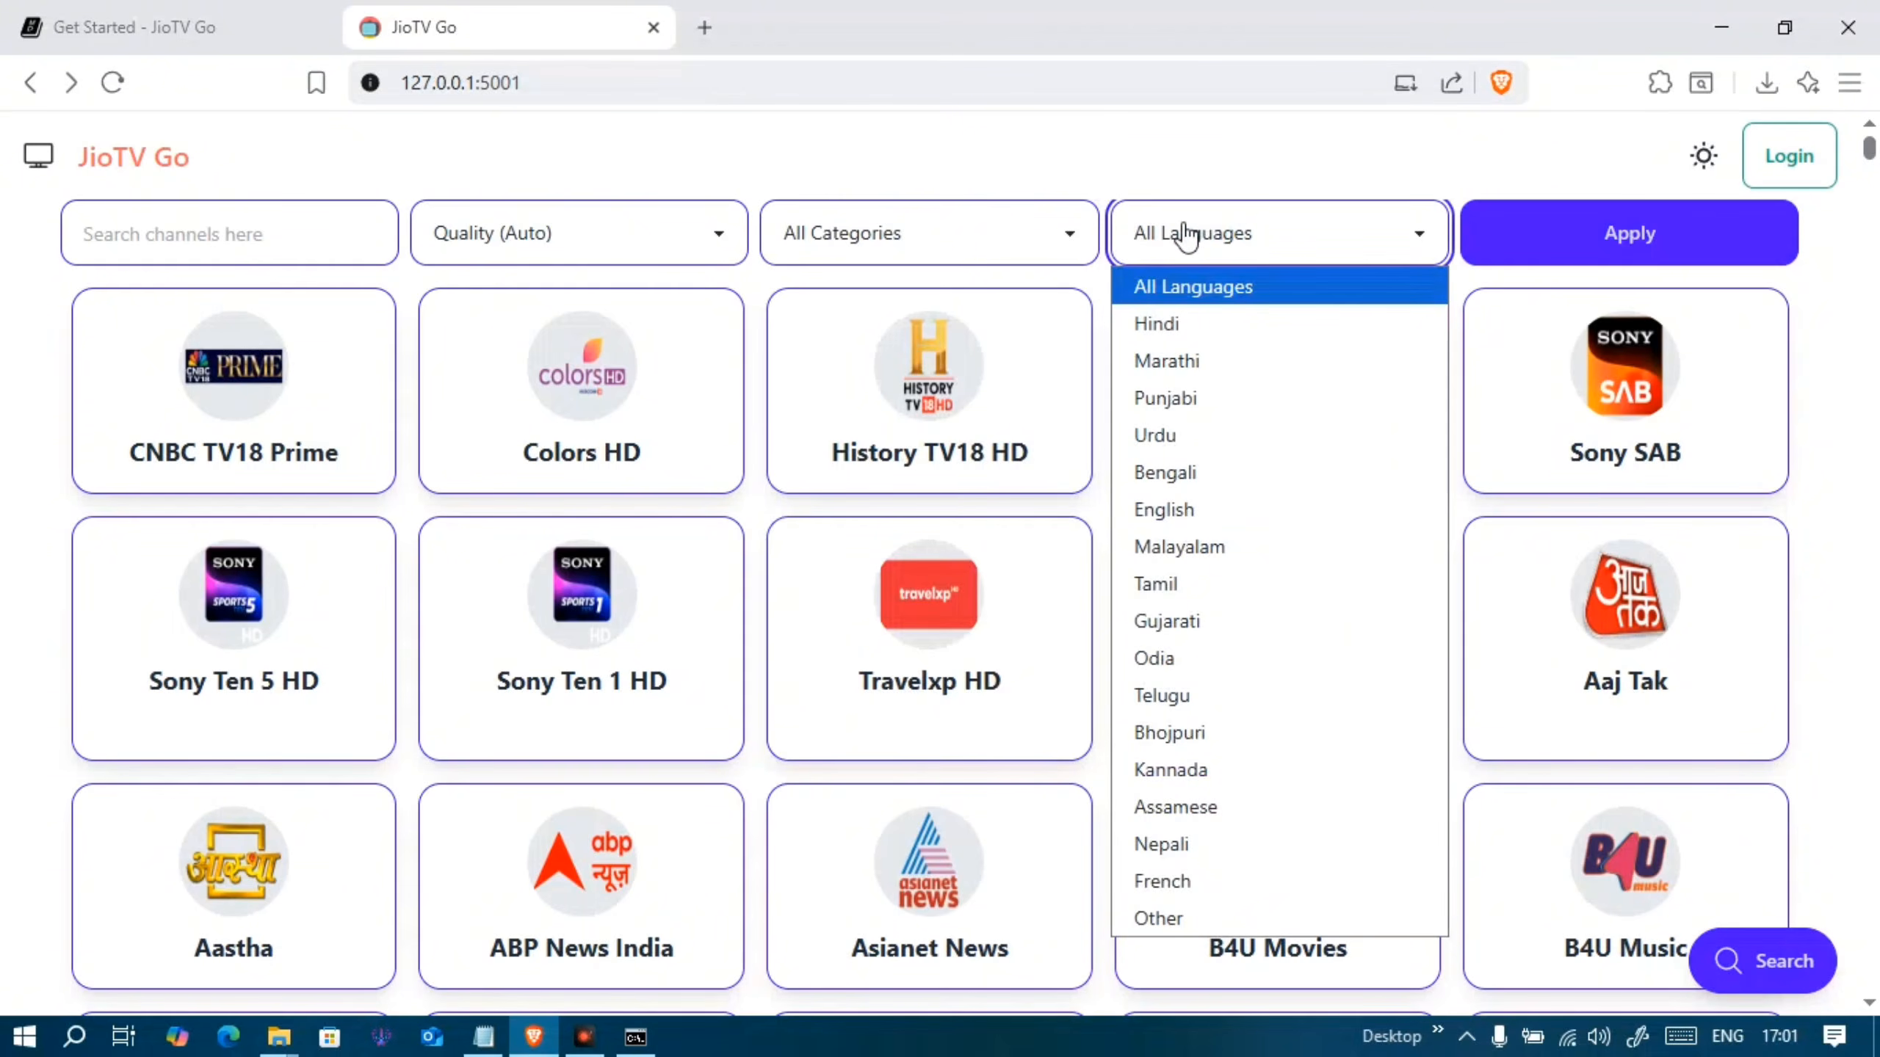
left_click(1190, 320)
left_click(1620, 236)
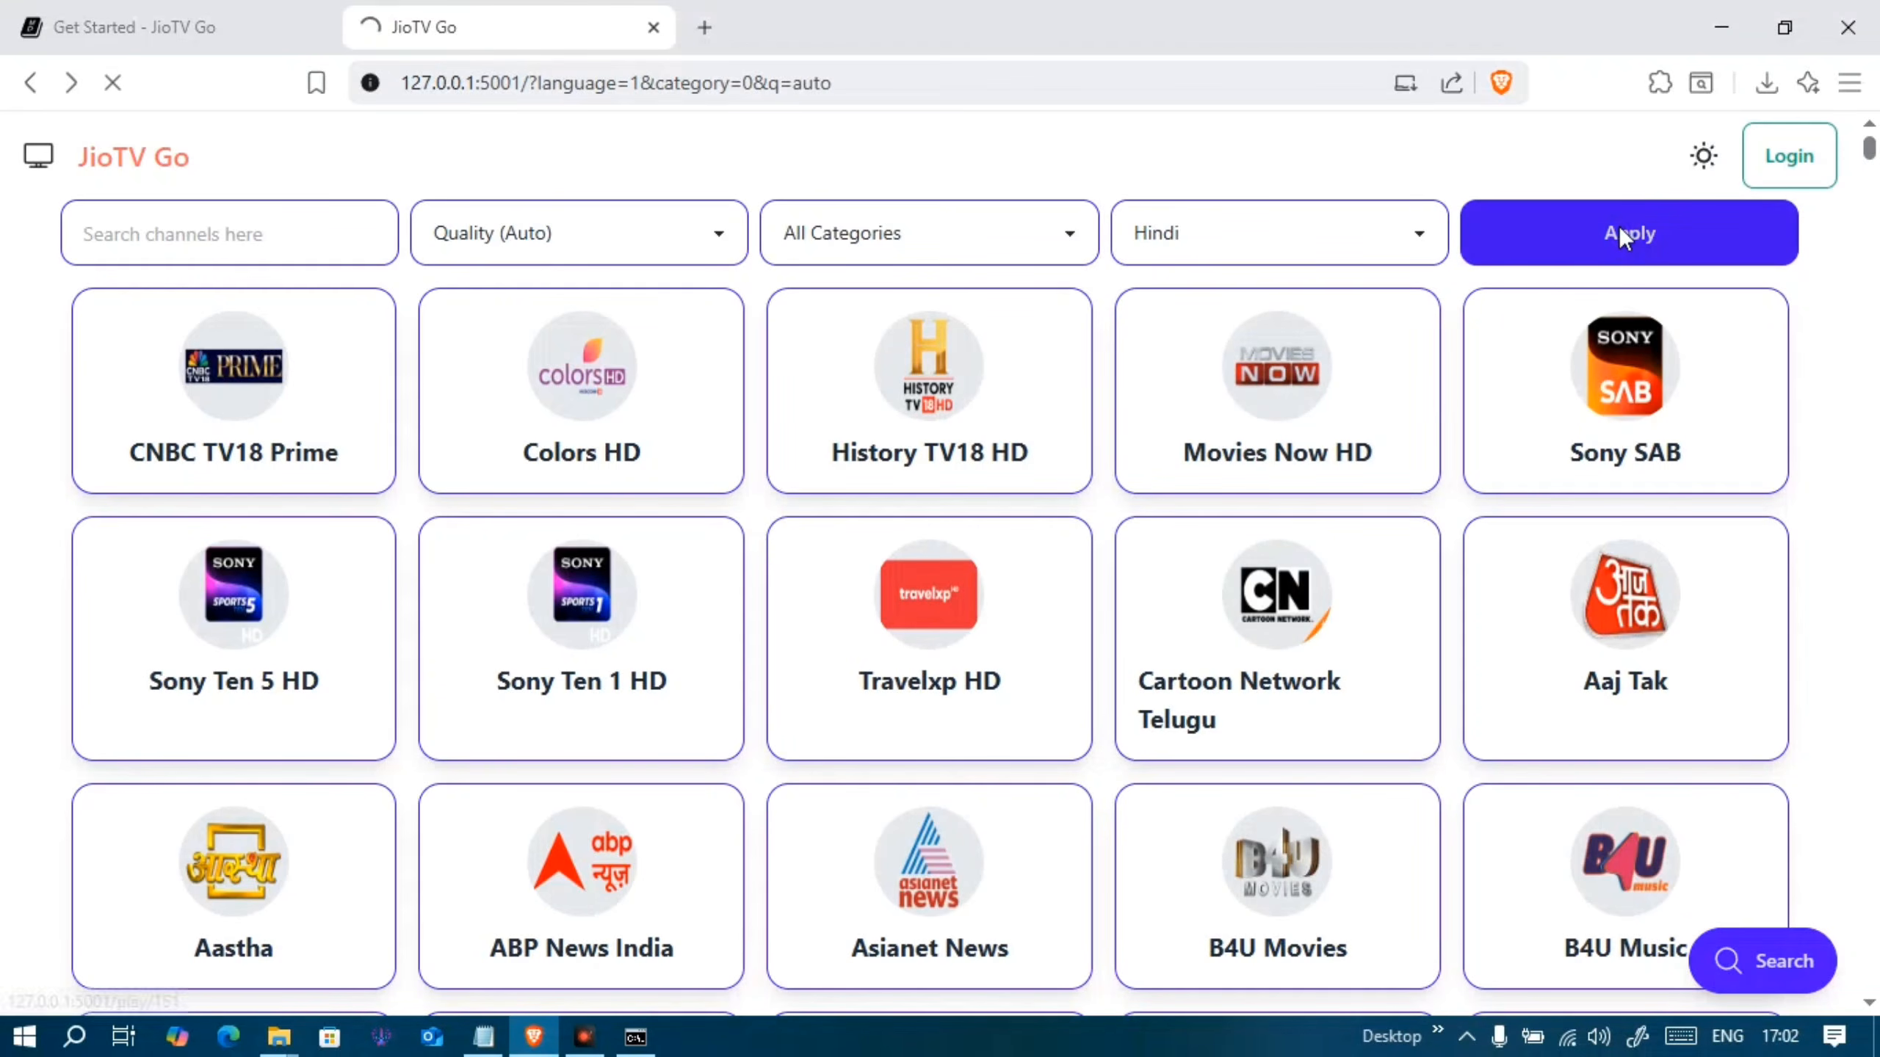